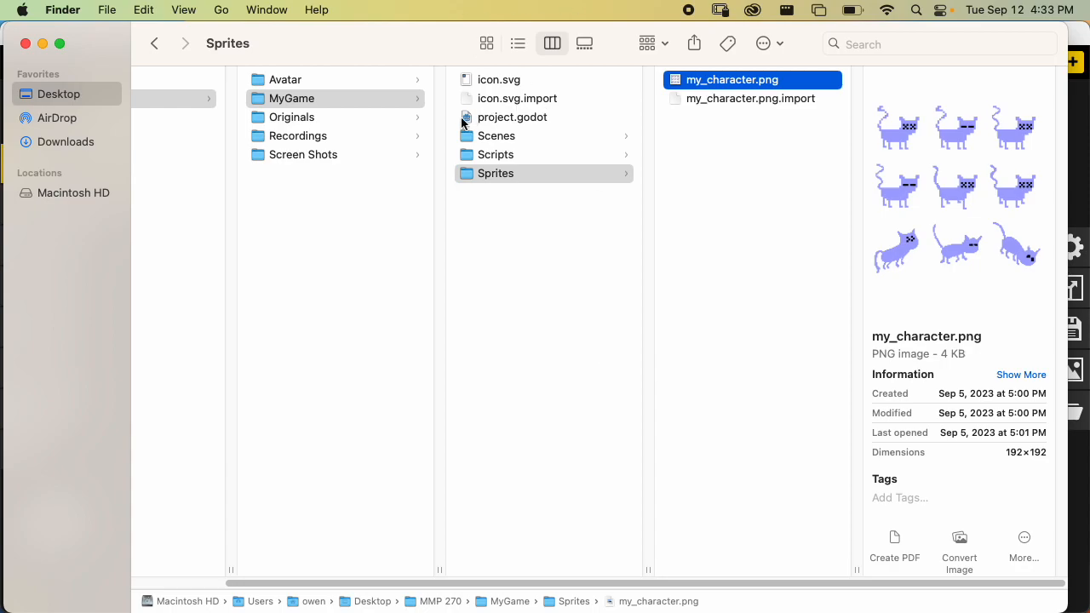
Look at the Sprites folder inside the MyGame project in Finder.
key(Left)
key(Left)
click(513, 173)
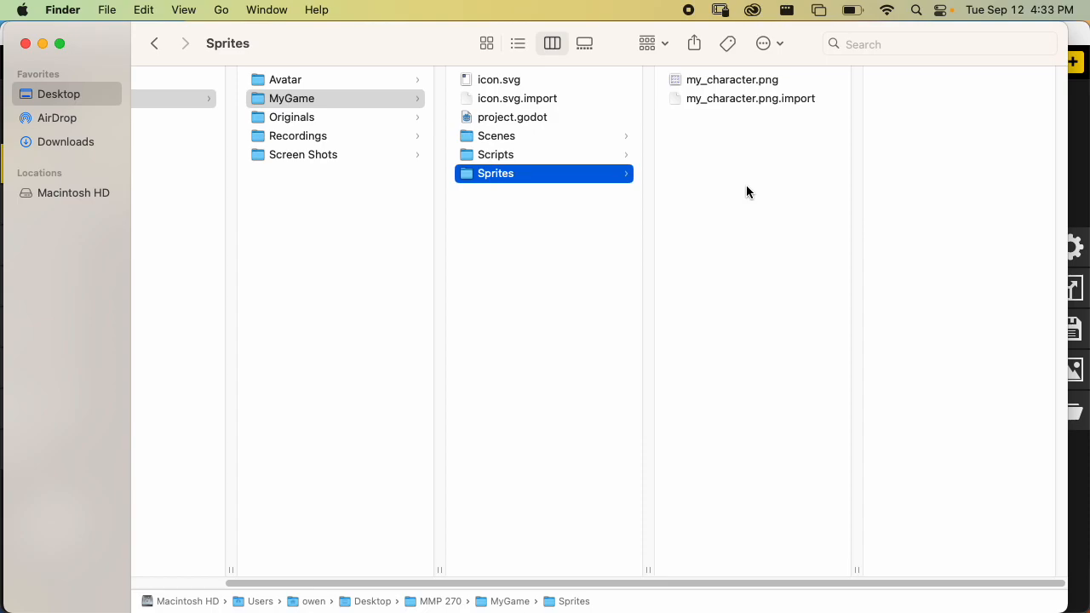
Switch to Piskel and check the new sprite's canvas size in the resize settings.
key(super+Tab)
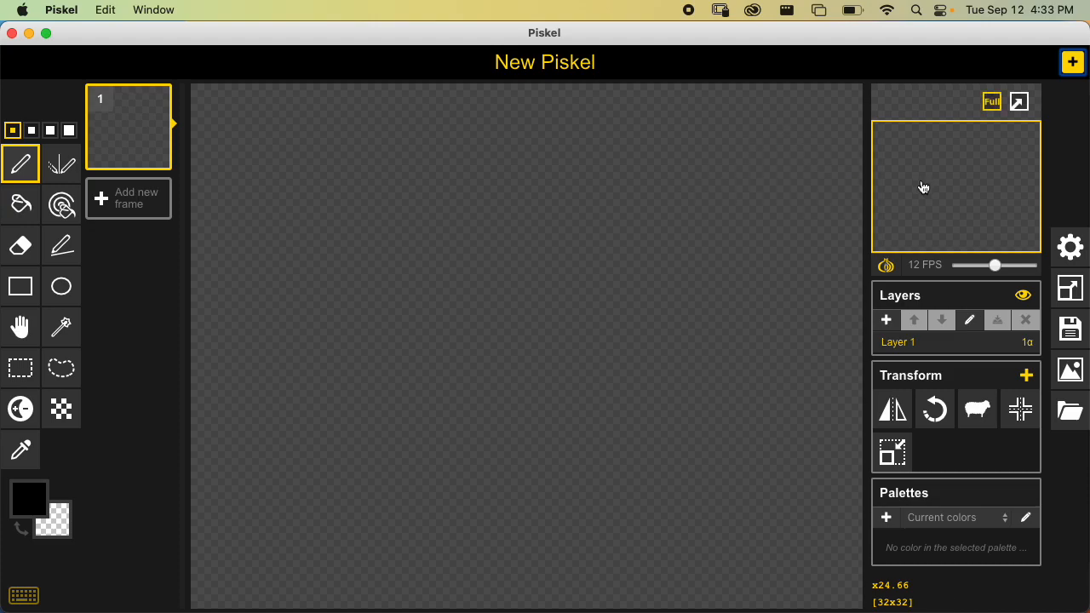
click(1073, 293)
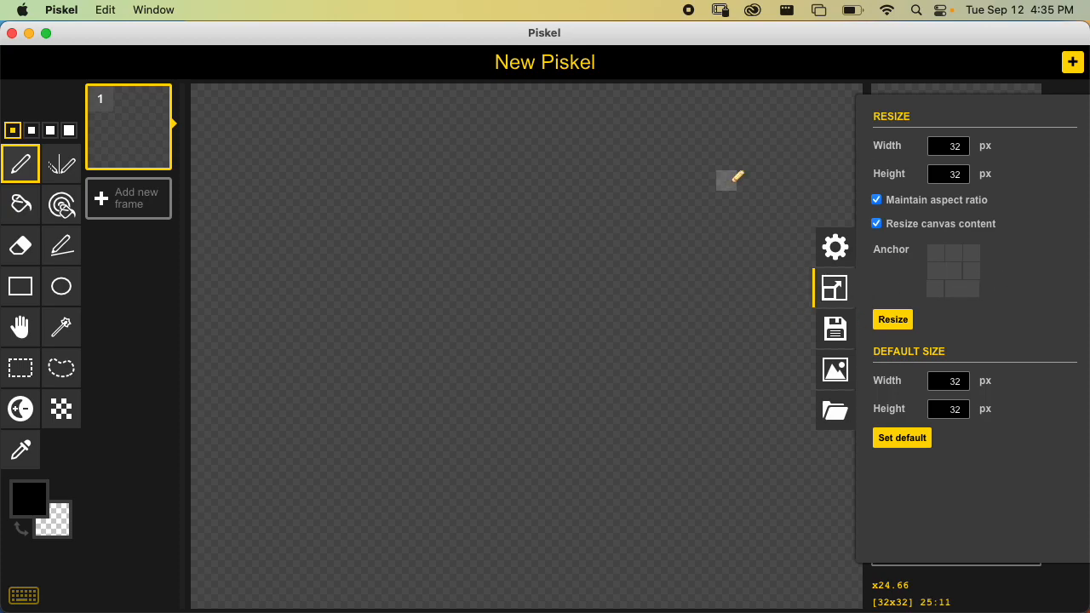
click(849, 295)
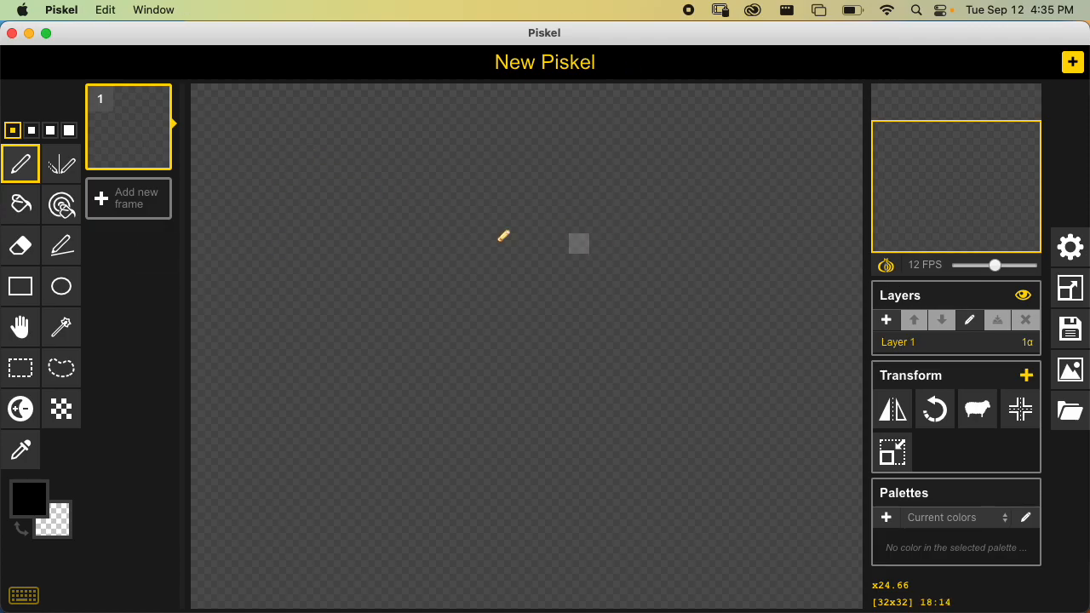
Choose light green as the primary colour and fill the first frame's whole canvas with it.
click(29, 501)
drag(190, 349, 177, 362)
drag(111, 334, 102, 338)
click(115, 309)
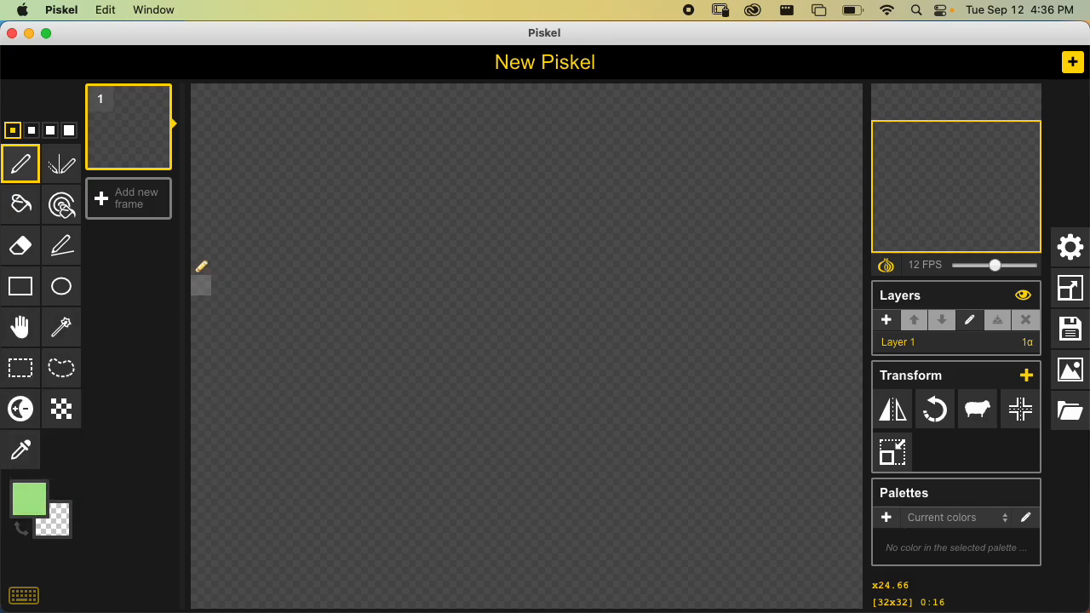
click(20, 204)
click(366, 223)
scroll(452, 304, down, 5)
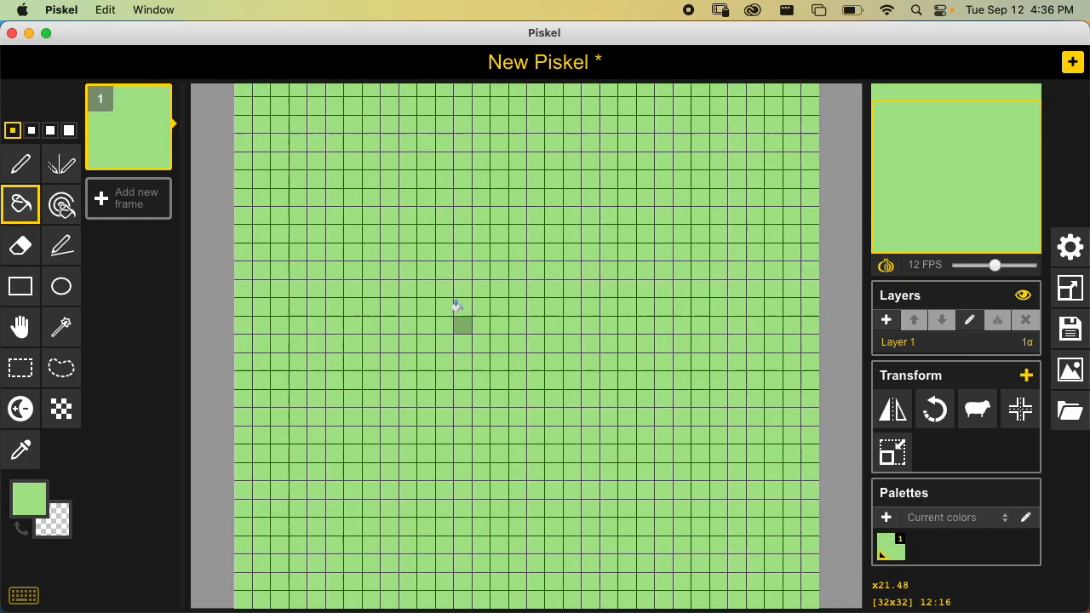
scroll(366, 262, up, 1)
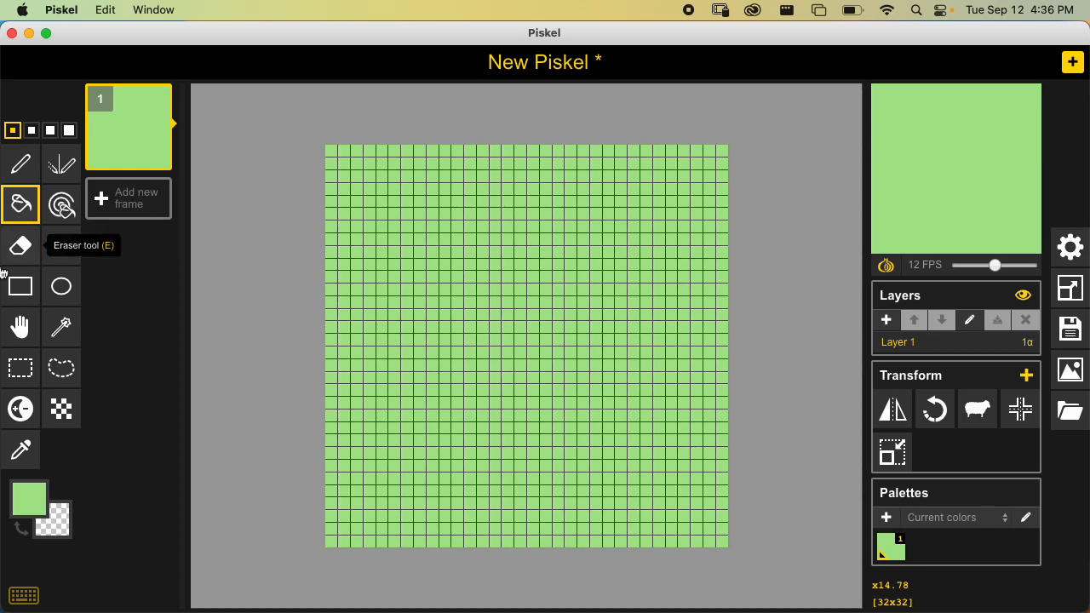
Darken scattered 2×2-pixel patches across the green tile using the Lighten tool's darken mode with the 2-pixel pen size.
click(21, 412)
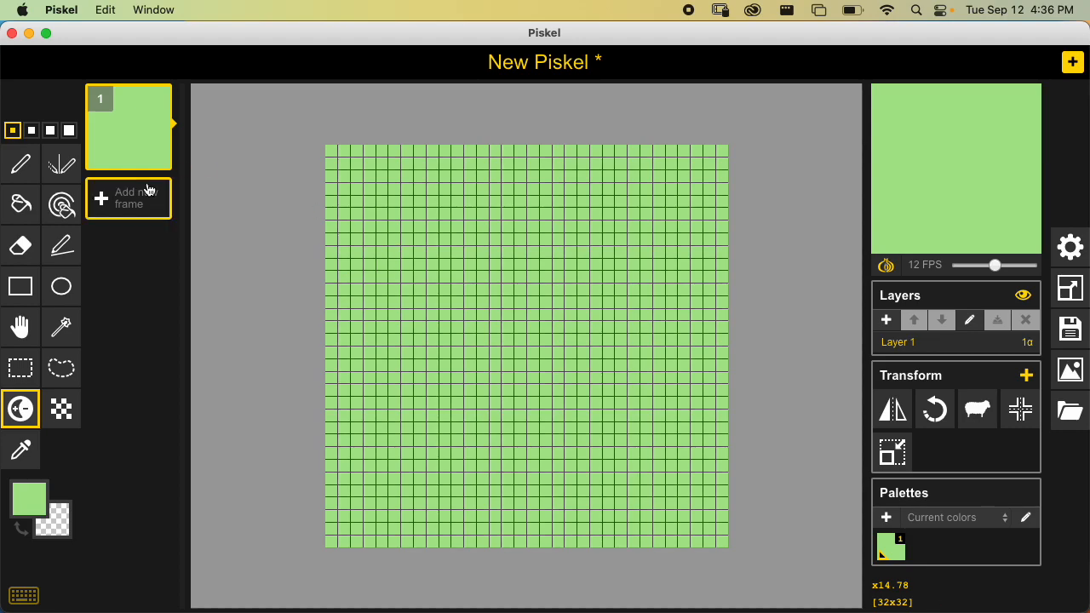
click(31, 130)
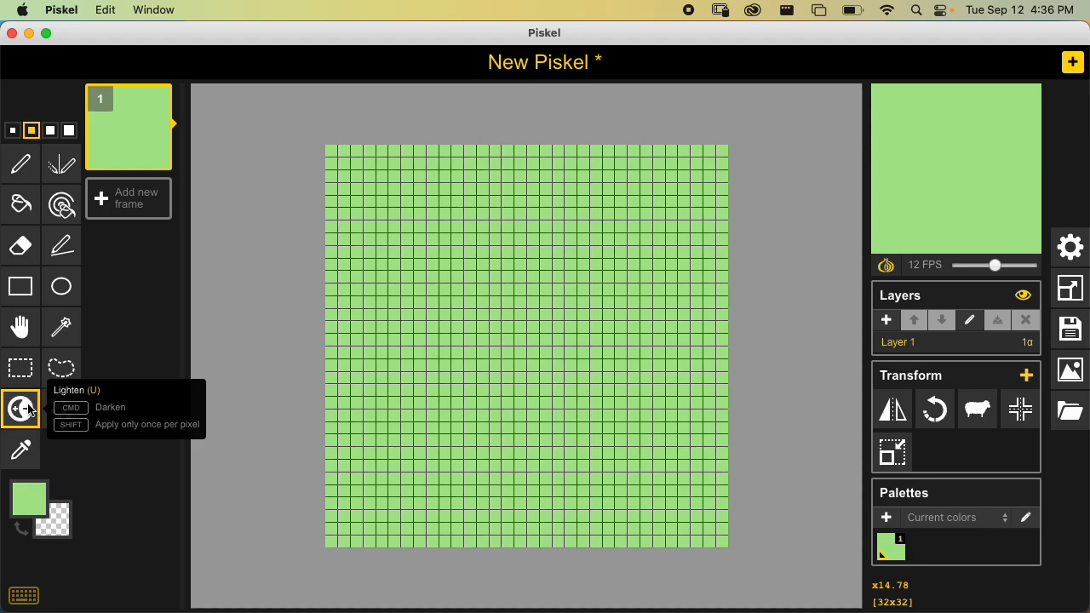
click(414, 286)
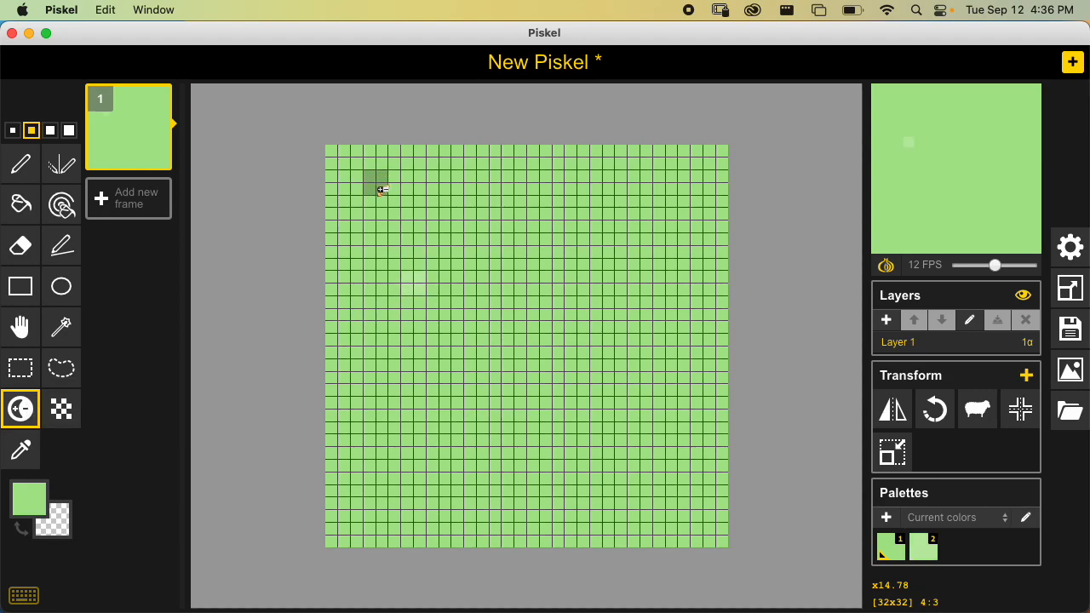
key(super+z)
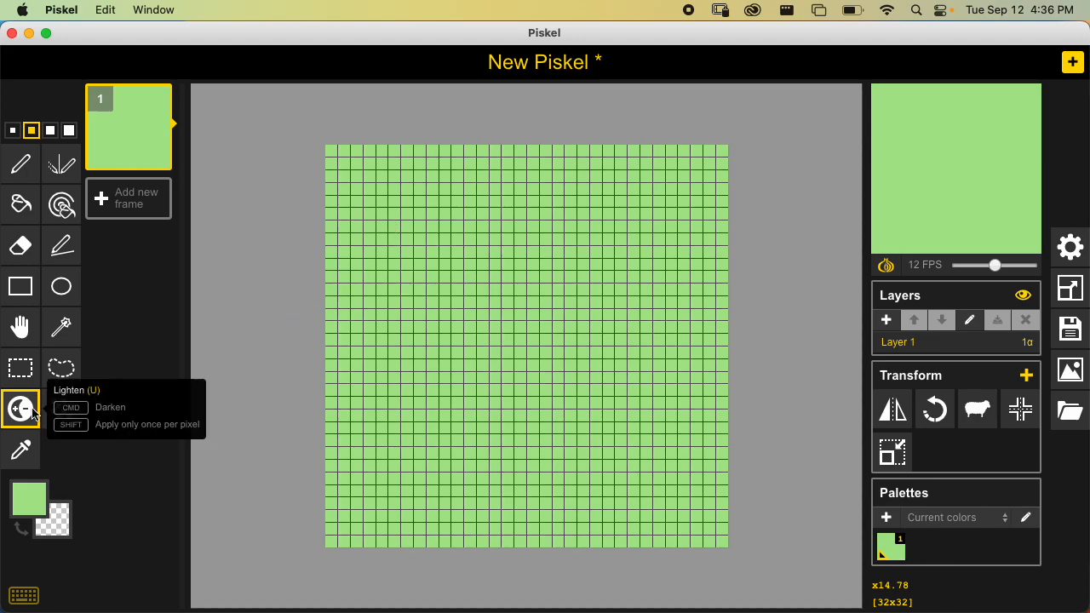
click(395, 239)
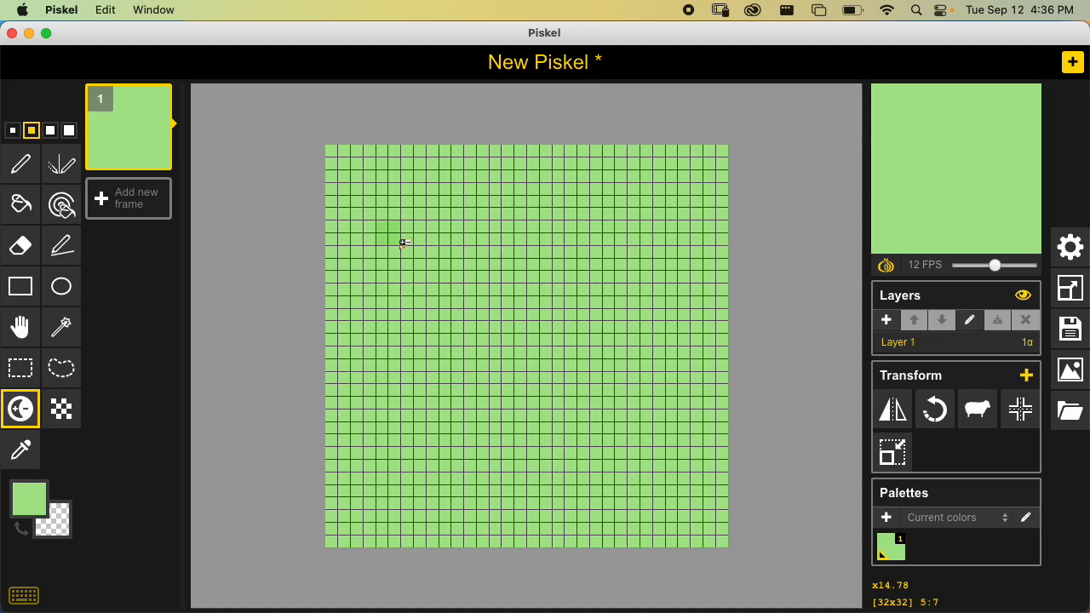
click(569, 204)
click(471, 301)
click(383, 366)
click(464, 432)
click(678, 308)
click(654, 245)
click(528, 372)
click(615, 444)
click(650, 383)
click(539, 458)
click(376, 484)
click(475, 509)
click(678, 182)
click(453, 171)
click(361, 184)
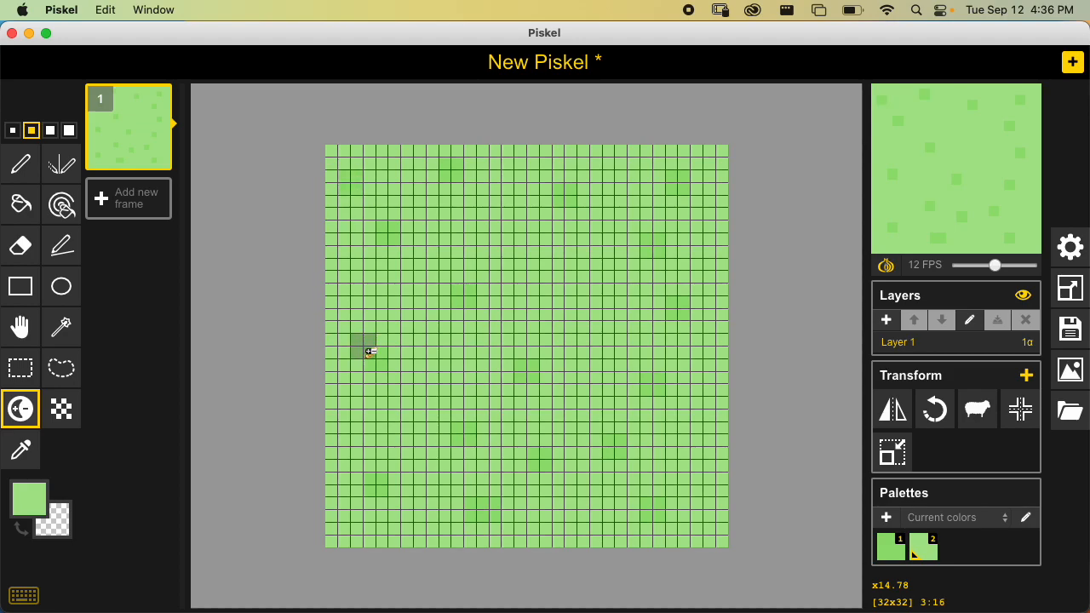
click(463, 246)
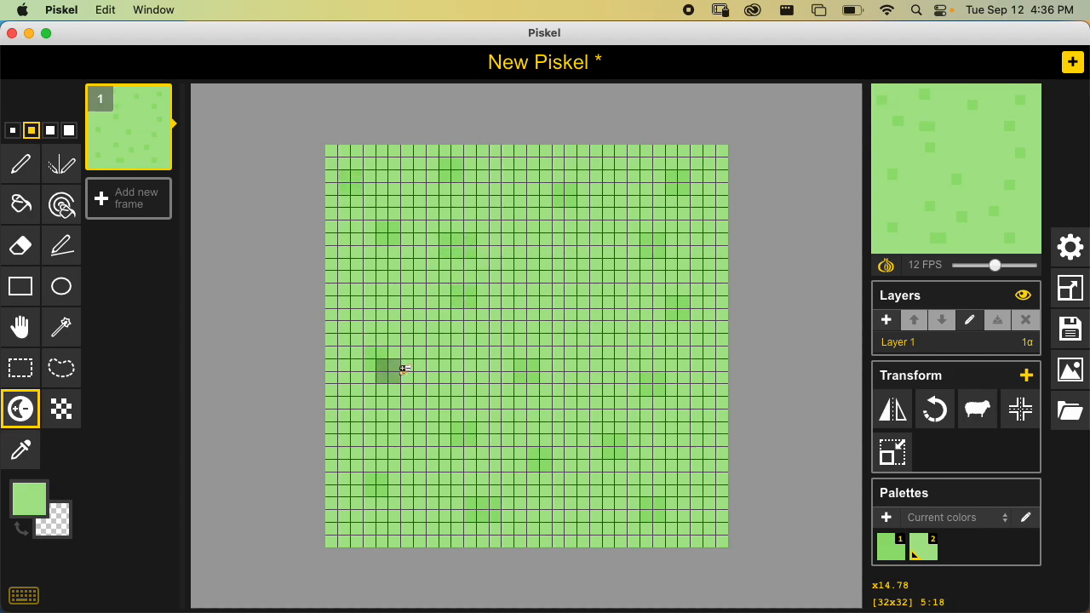
key(super+z)
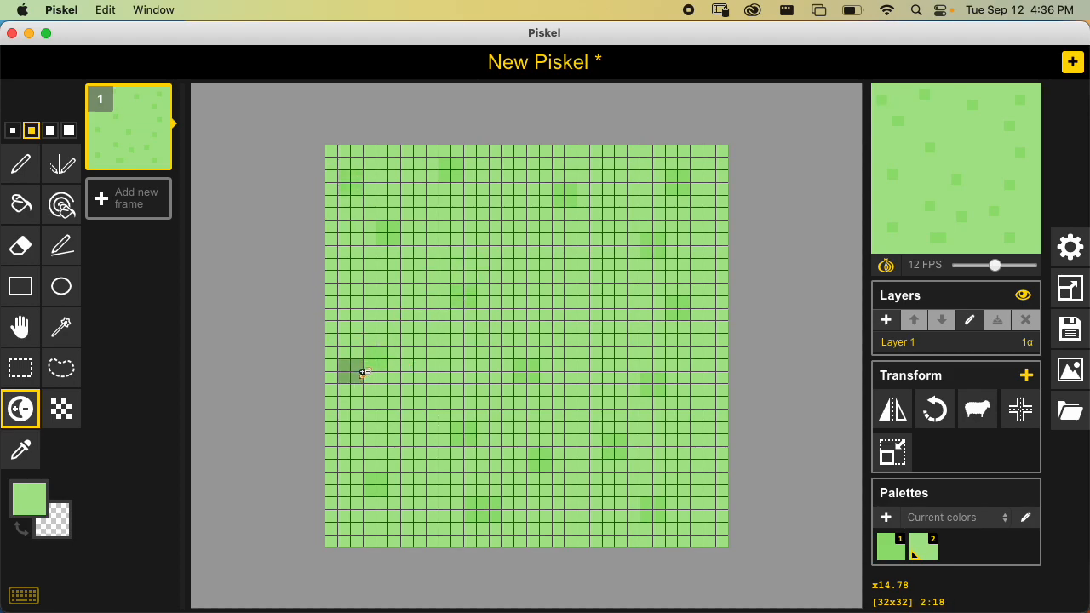
Recolour all the darker patches dark green and trim the extra-wide patch near the tile's lower edge with light green.
click(29, 498)
click(153, 382)
click(62, 204)
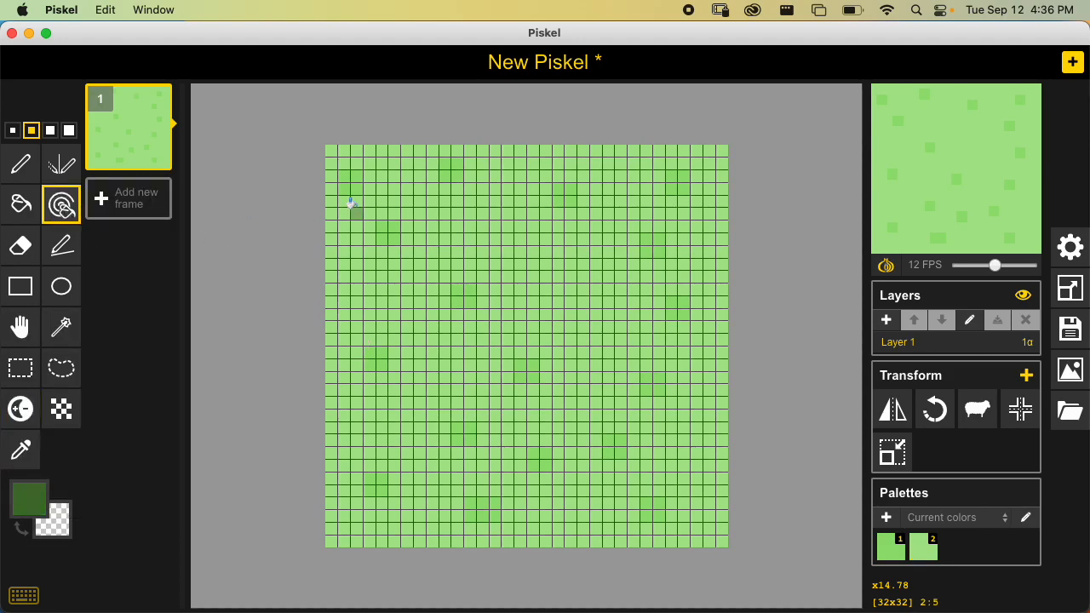
click(349, 186)
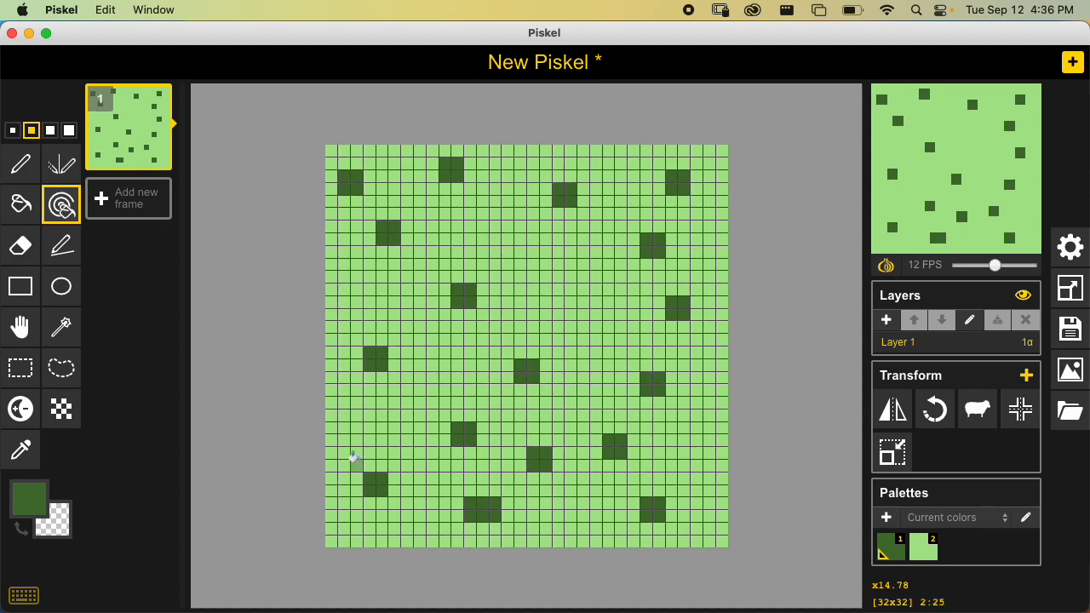
click(25, 174)
key(2)
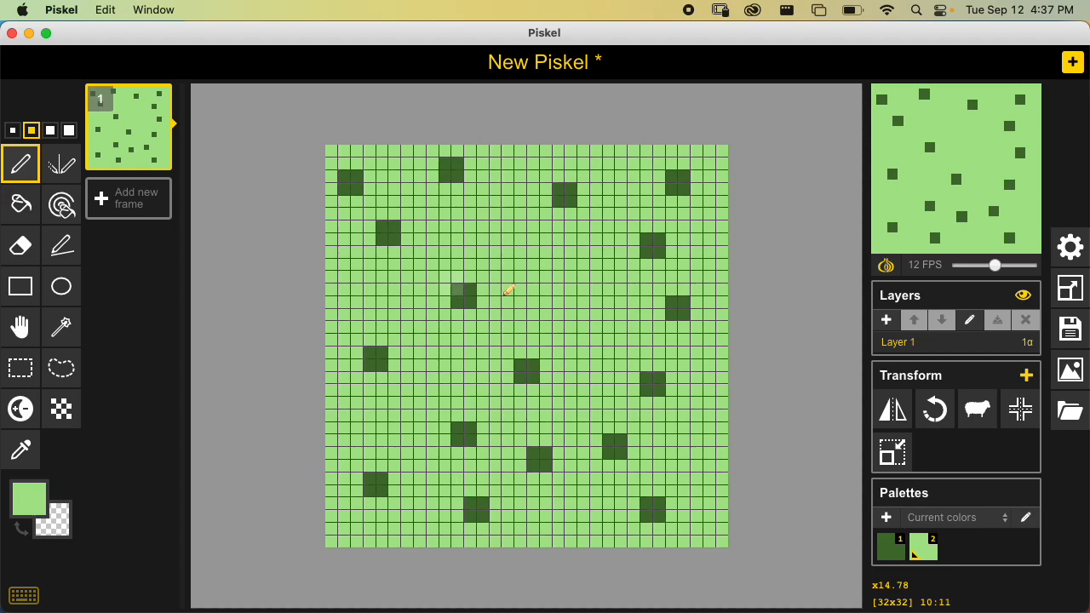
Save the sprite as tiles_basic in the Originals folder in PISKEL format.
key(super+s)
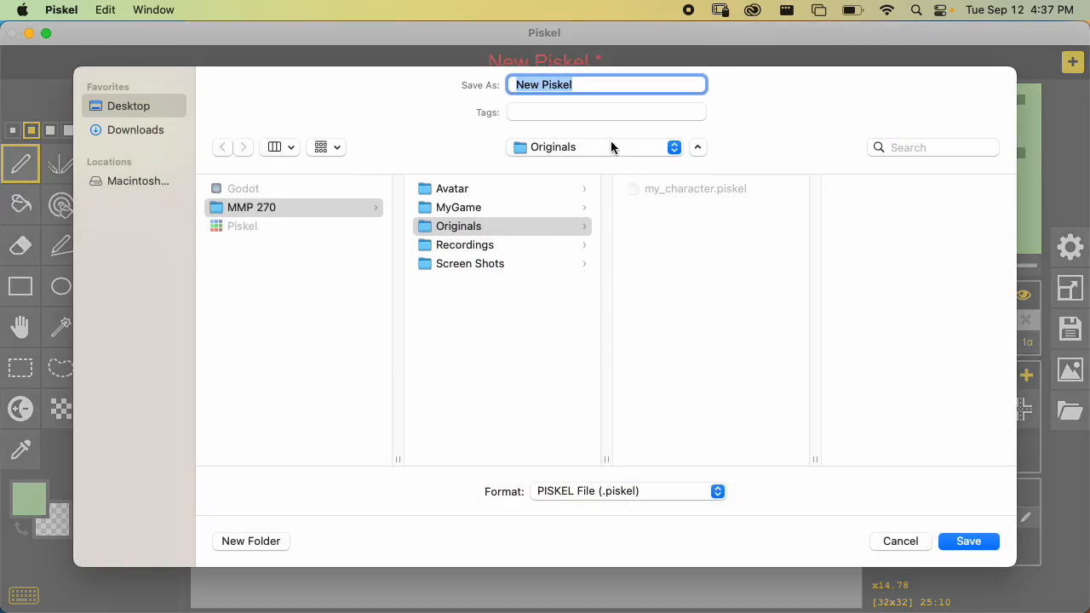
text(til)
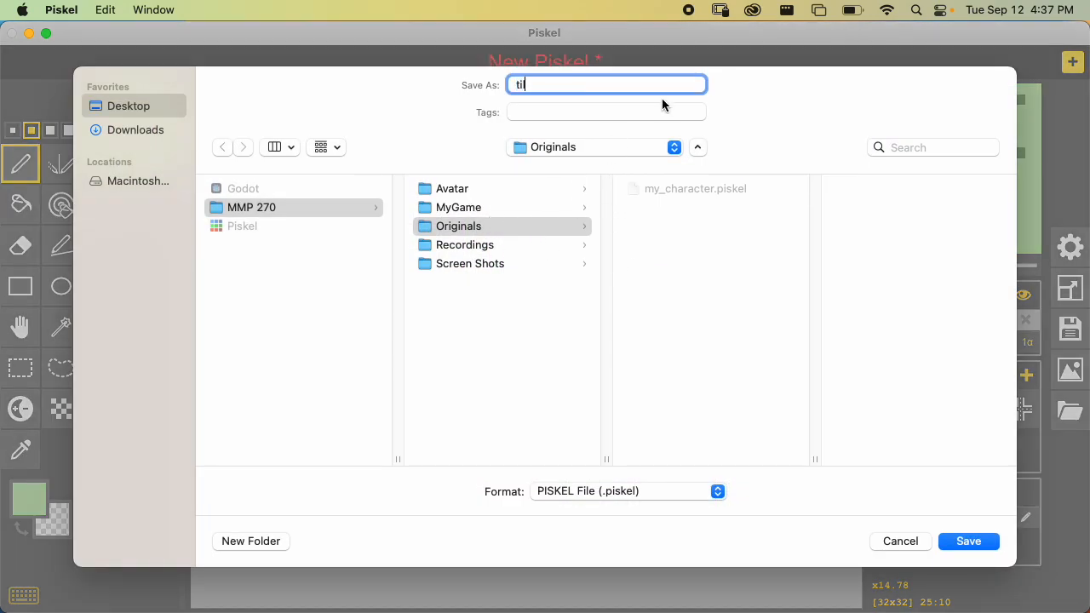
text(es_basic)
click(968, 540)
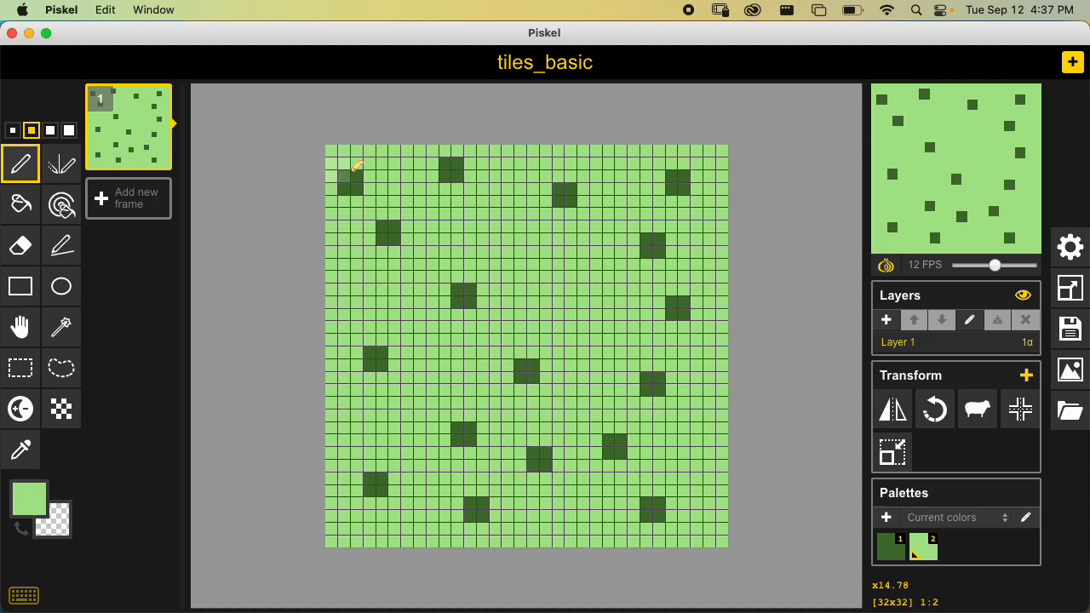
Duplicate the first frame and recolour the copy's light green background to yellow #e8e076.
click(154, 159)
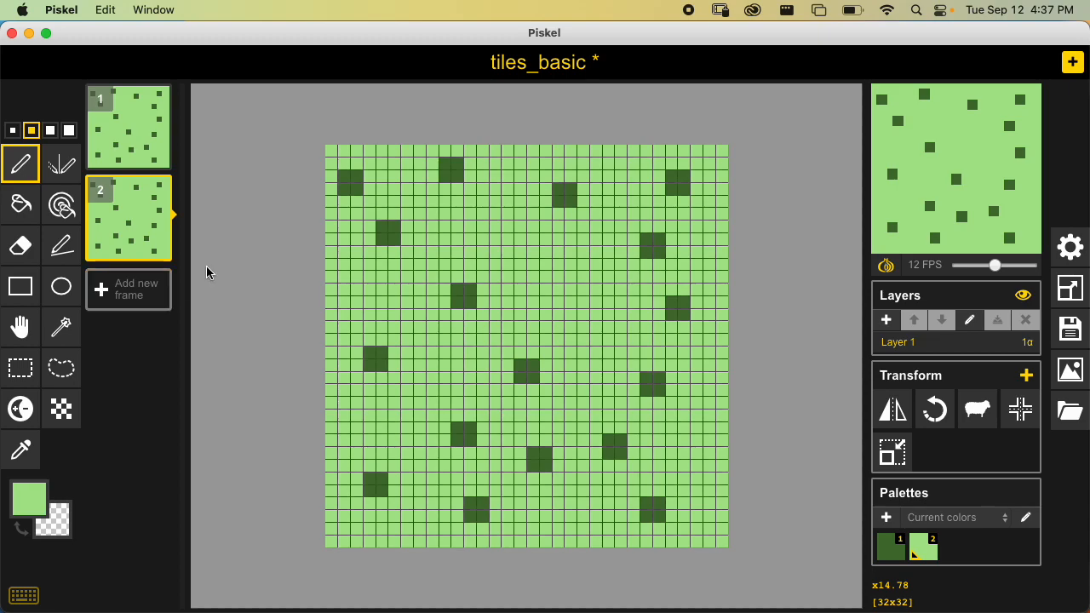
click(60, 205)
click(29, 499)
click(217, 345)
click(154, 345)
drag(154, 345, 141, 335)
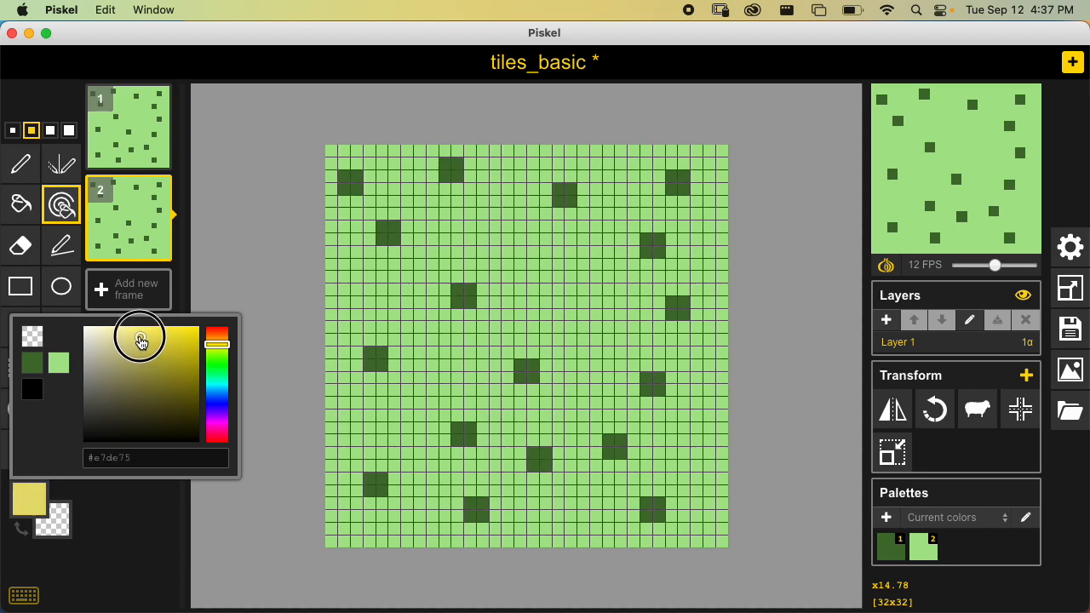
click(382, 266)
Recolour the second frame's dark green patches to dark olive #706b29 and set the animation preview speed to 0 FPS.
click(29, 497)
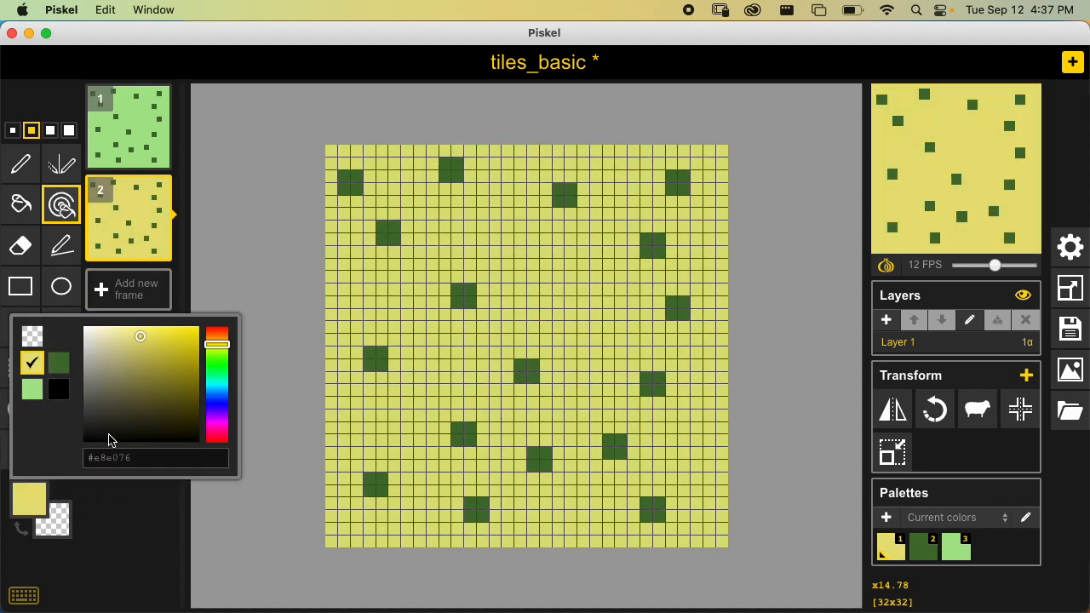
click(159, 355)
drag(159, 355, 156, 389)
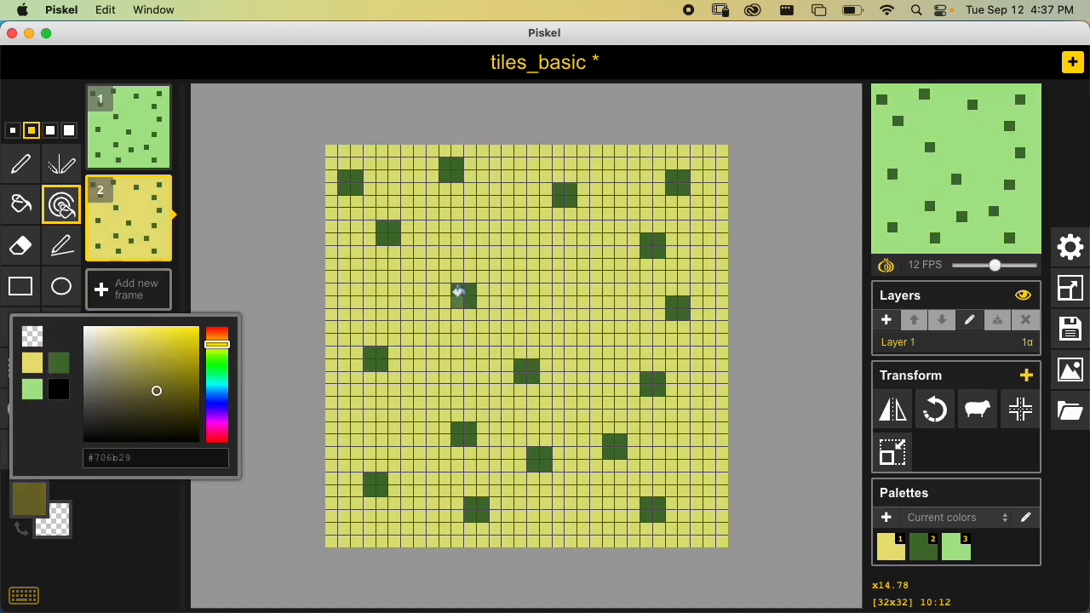
click(457, 292)
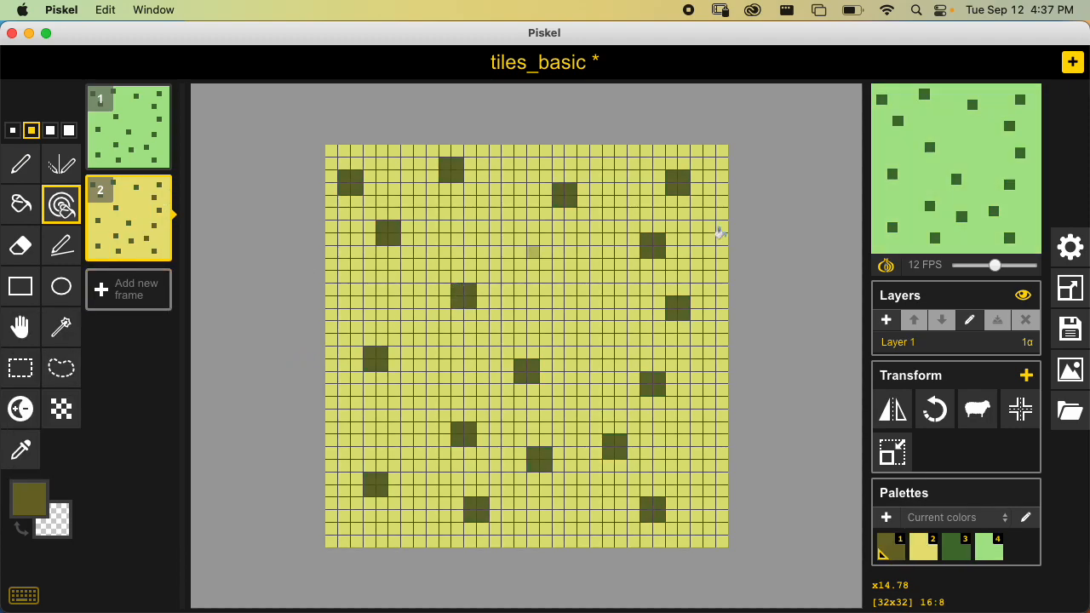
drag(993, 266, 936, 270)
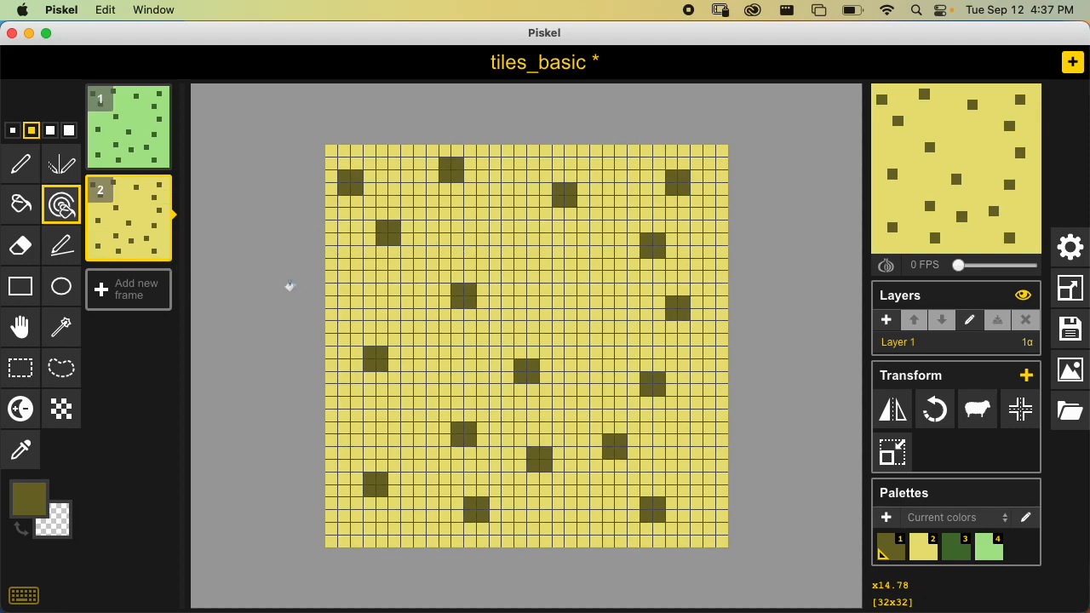
Paint scattered dark olive 4×4-pixel squares across the yellow second frame using the Pen tool at the largest pen size.
click(69, 129)
click(20, 164)
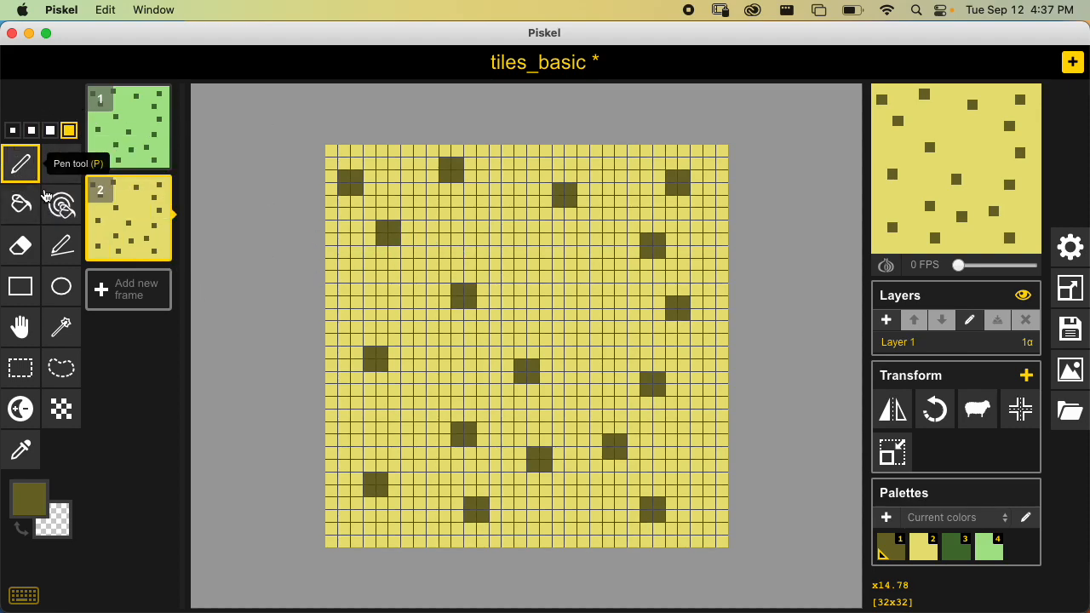
click(407, 227)
click(508, 302)
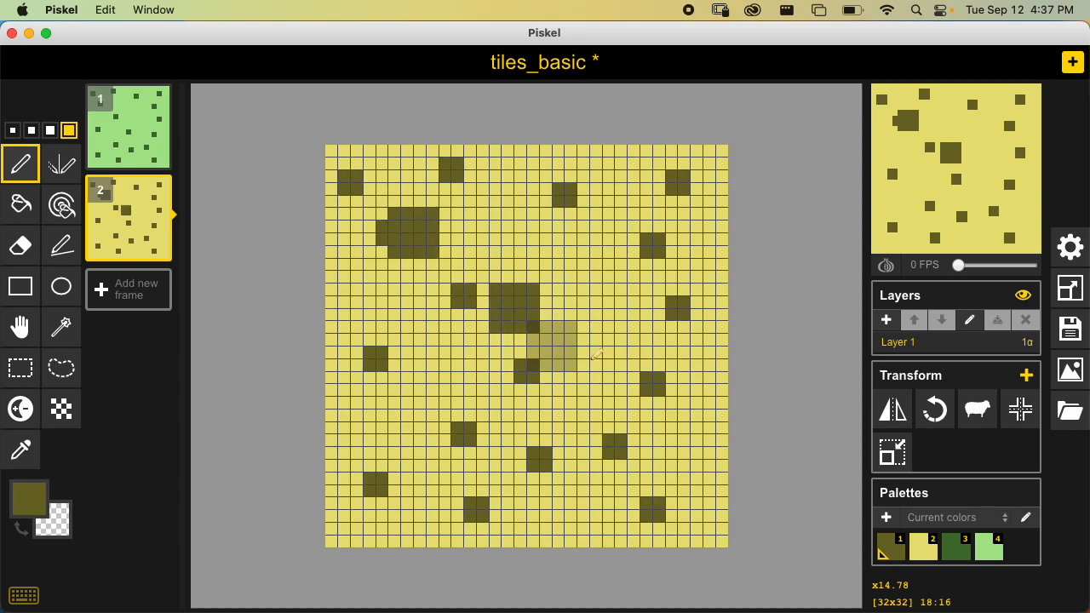
click(659, 315)
click(665, 252)
click(562, 202)
drag(599, 340, 600, 366)
click(650, 453)
click(474, 491)
click(399, 405)
click(437, 342)
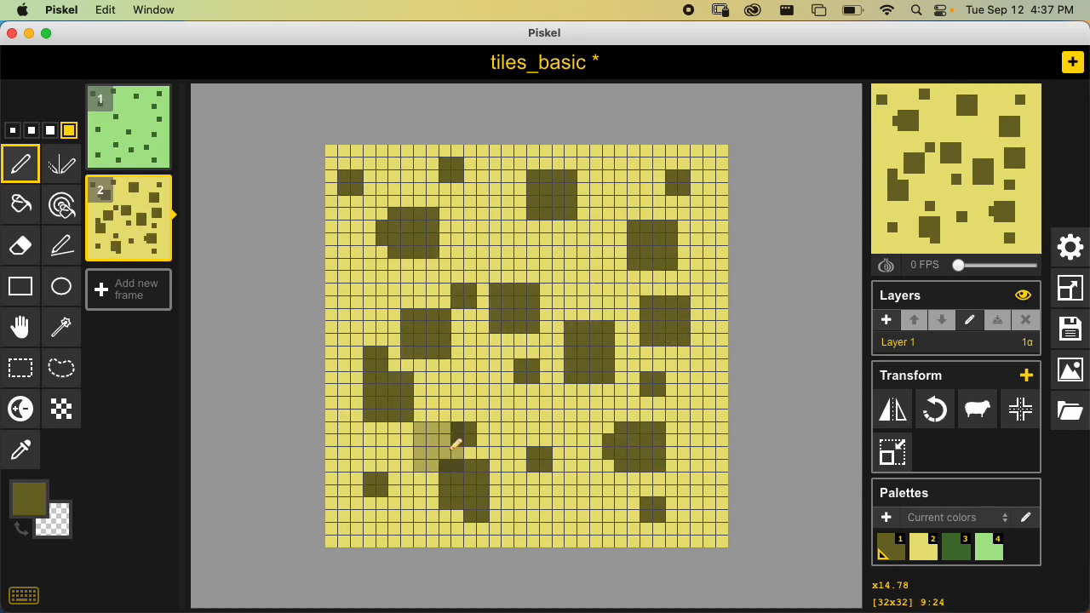
click(357, 502)
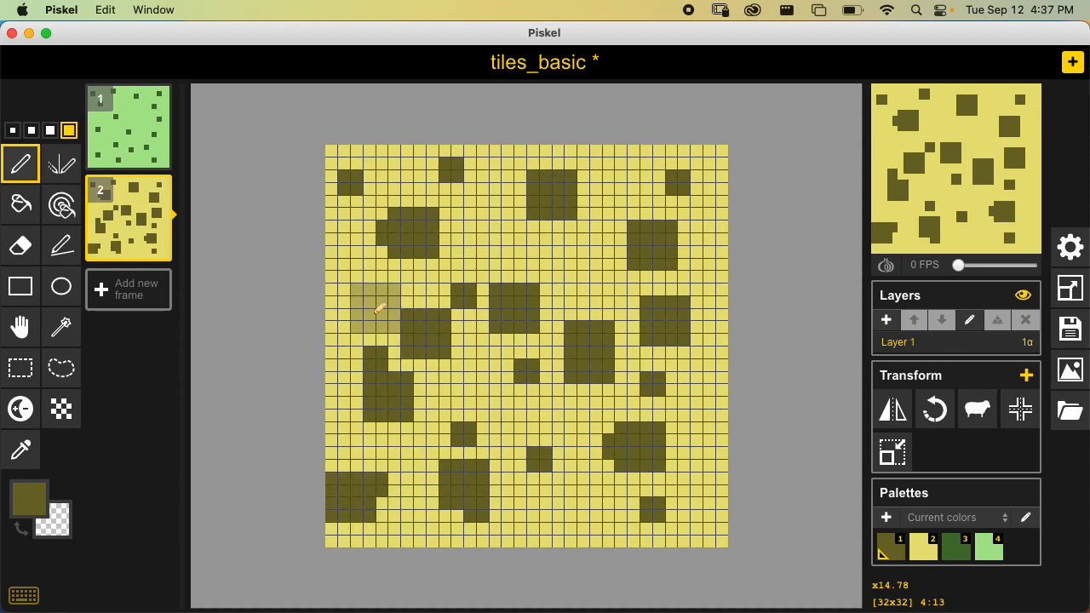
click(356, 275)
click(571, 264)
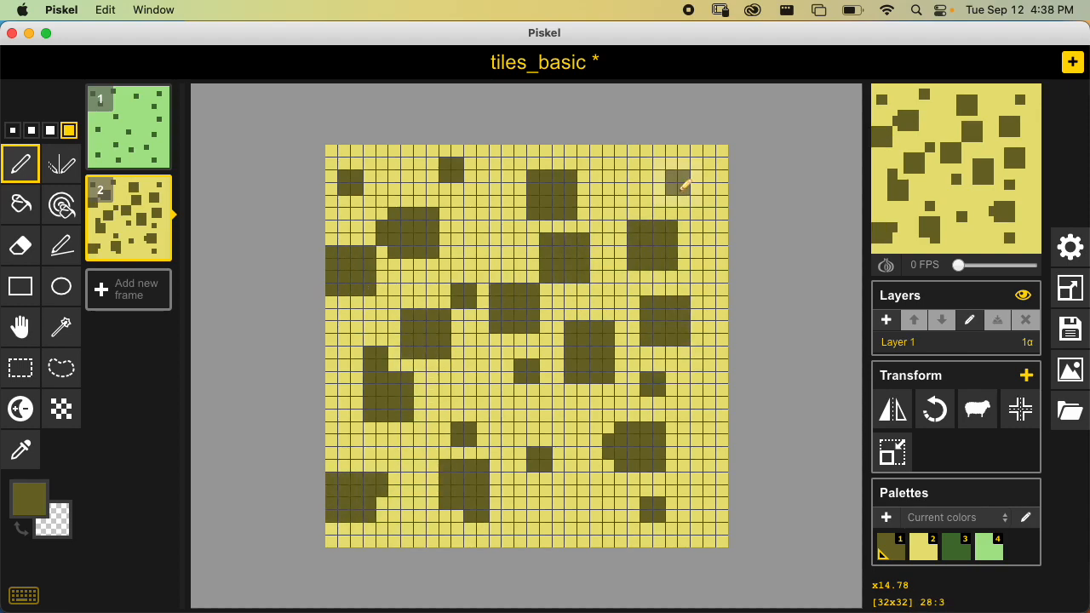
click(646, 188)
click(709, 491)
click(646, 526)
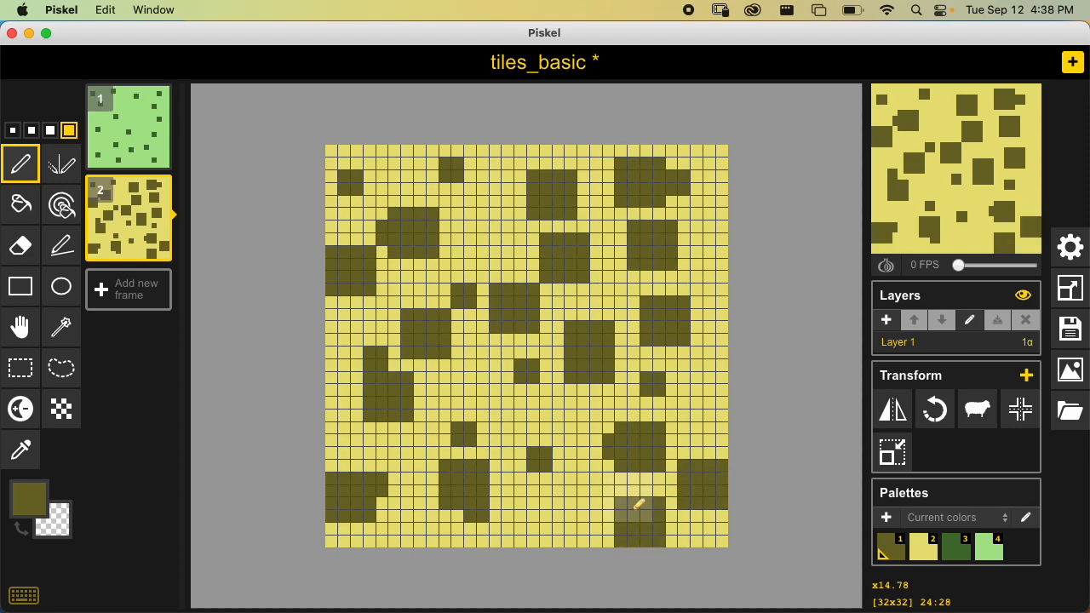
click(504, 524)
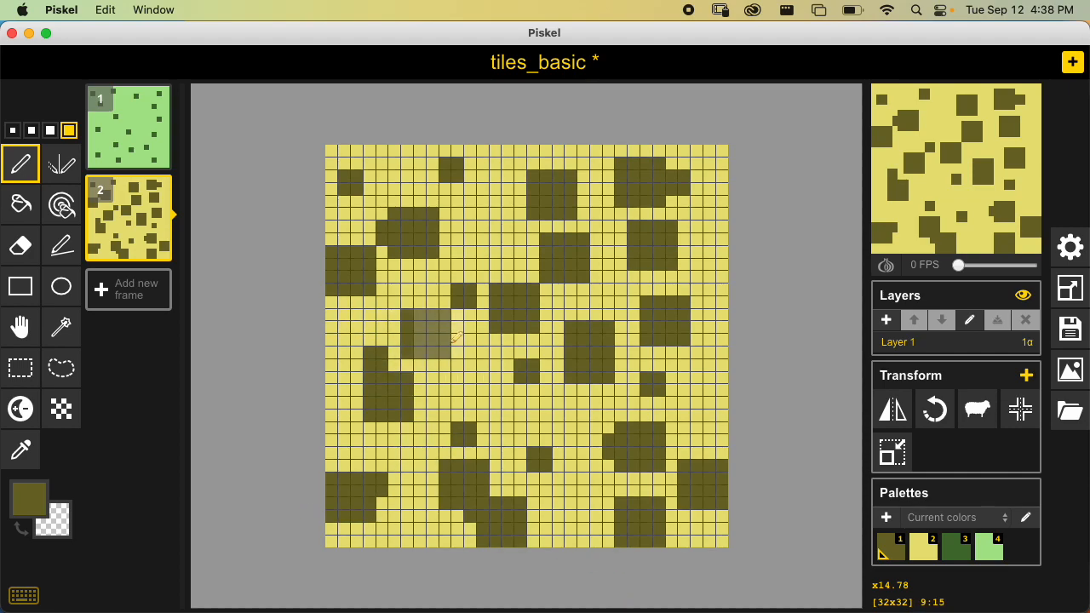
click(431, 184)
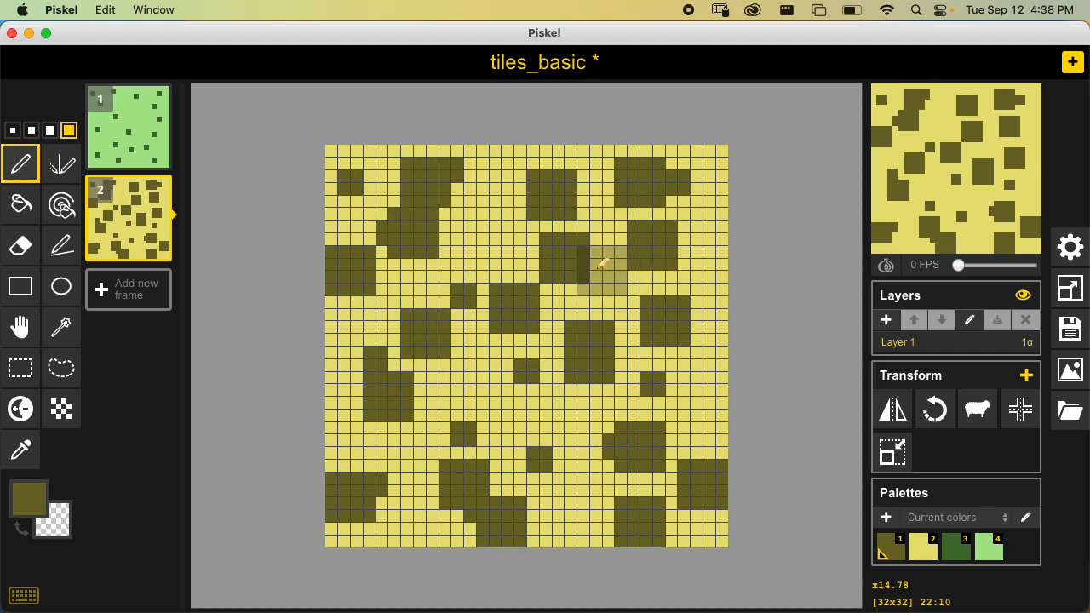
Paint more dark olive 4×4-pixel squares in the empty yellow gaps of the second frame and save the sprite.
click(506, 184)
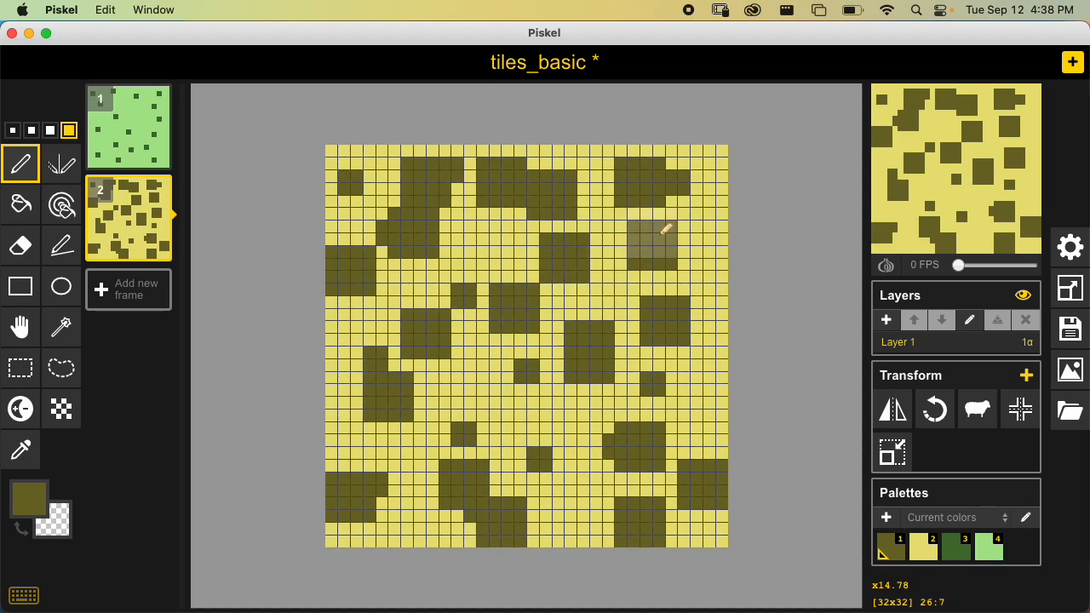
click(710, 166)
click(720, 288)
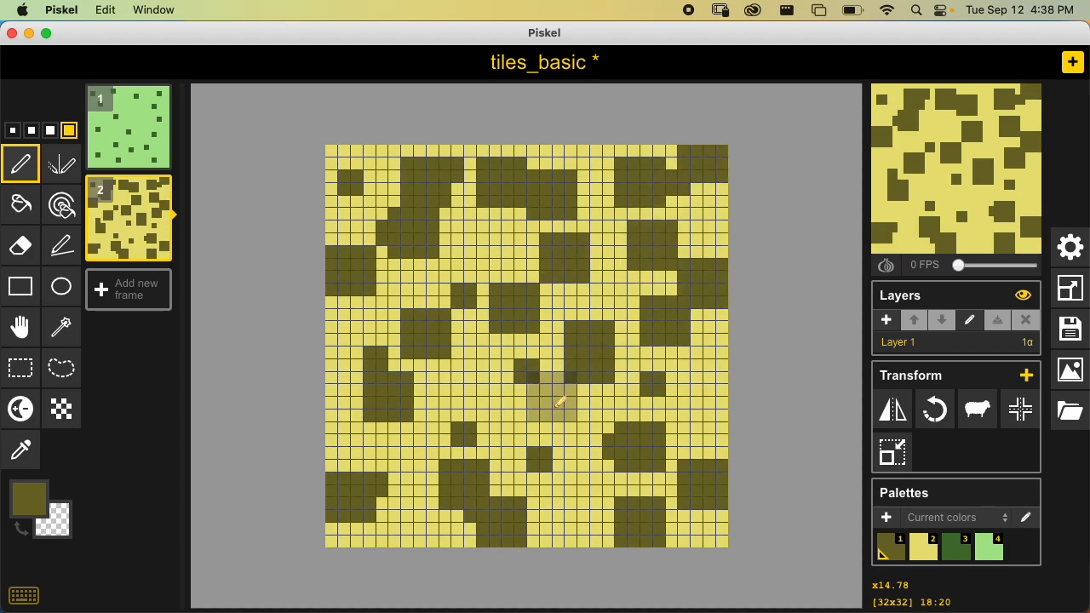
click(701, 383)
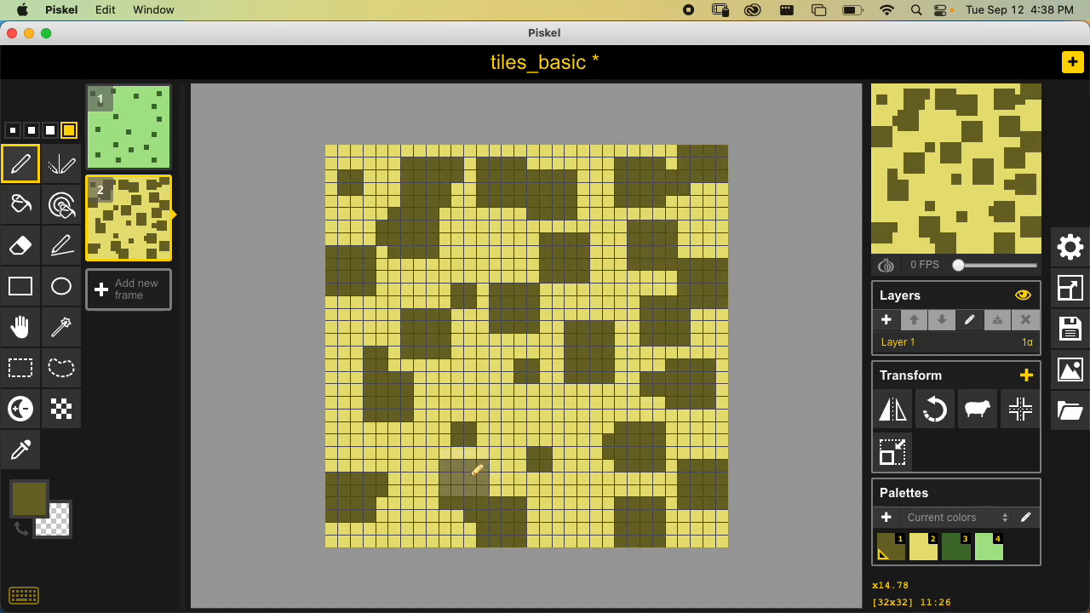
click(360, 418)
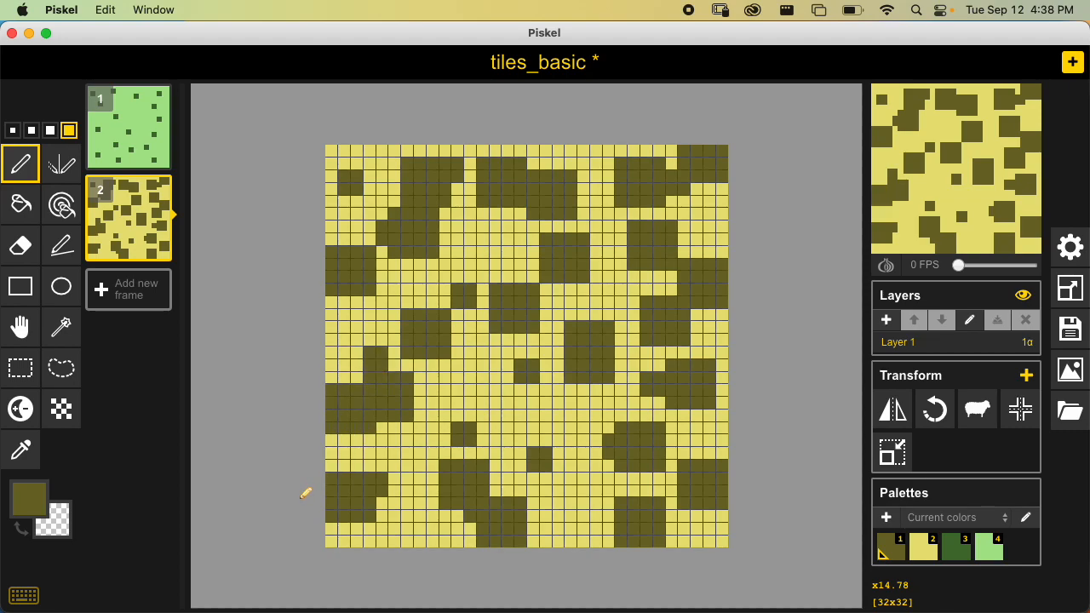
click(459, 399)
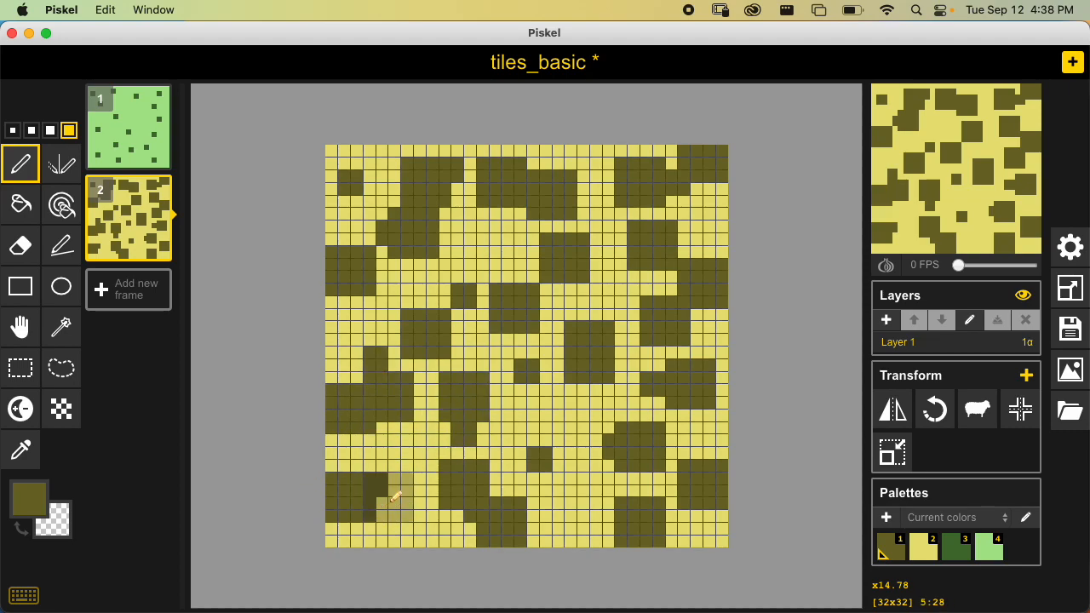
click(468, 247)
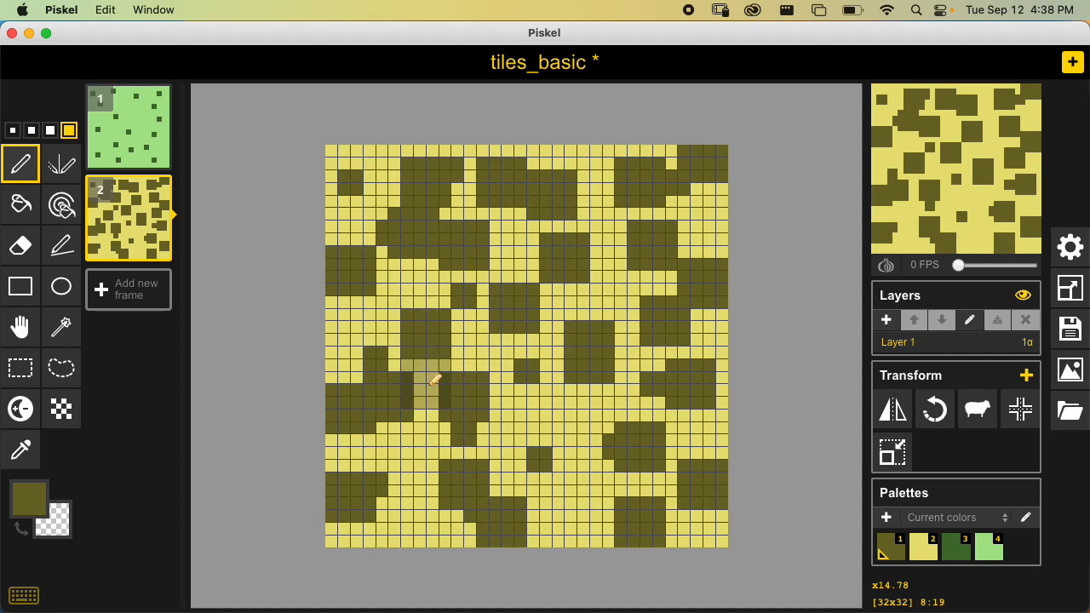
key(cmd+s)
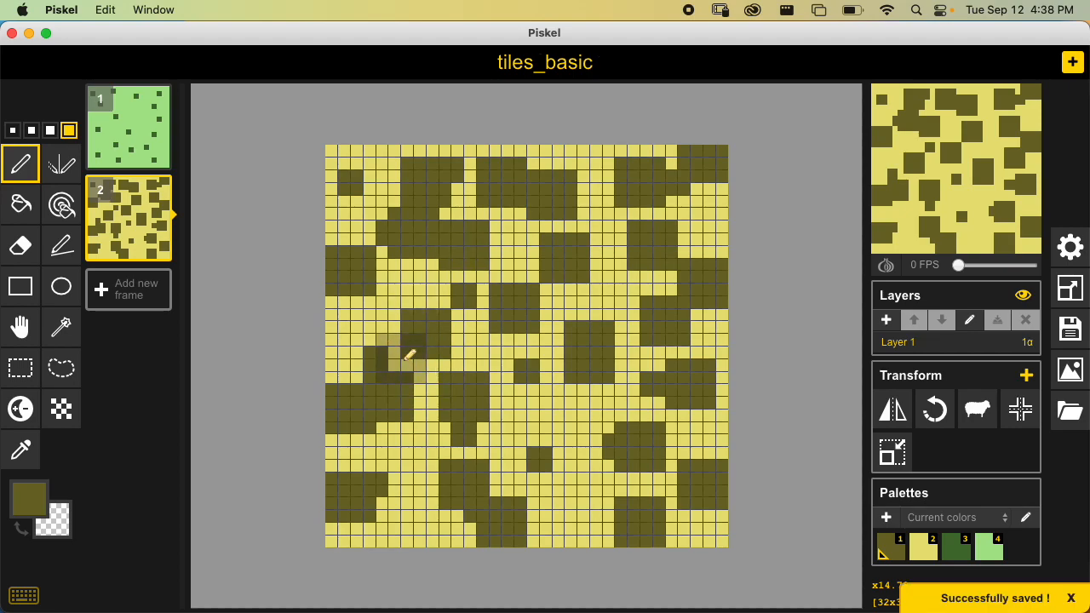
Add a third frame and fill it entirely with dark blue #31637e using the Paint bucket.
click(136, 294)
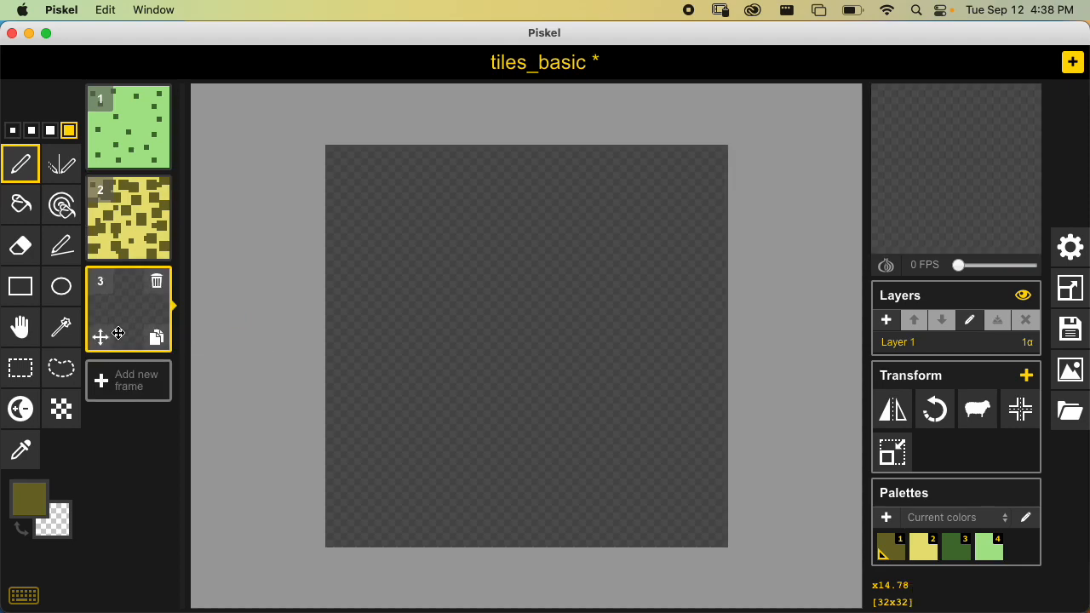
click(33, 501)
drag(218, 379, 216, 392)
drag(142, 351, 150, 373)
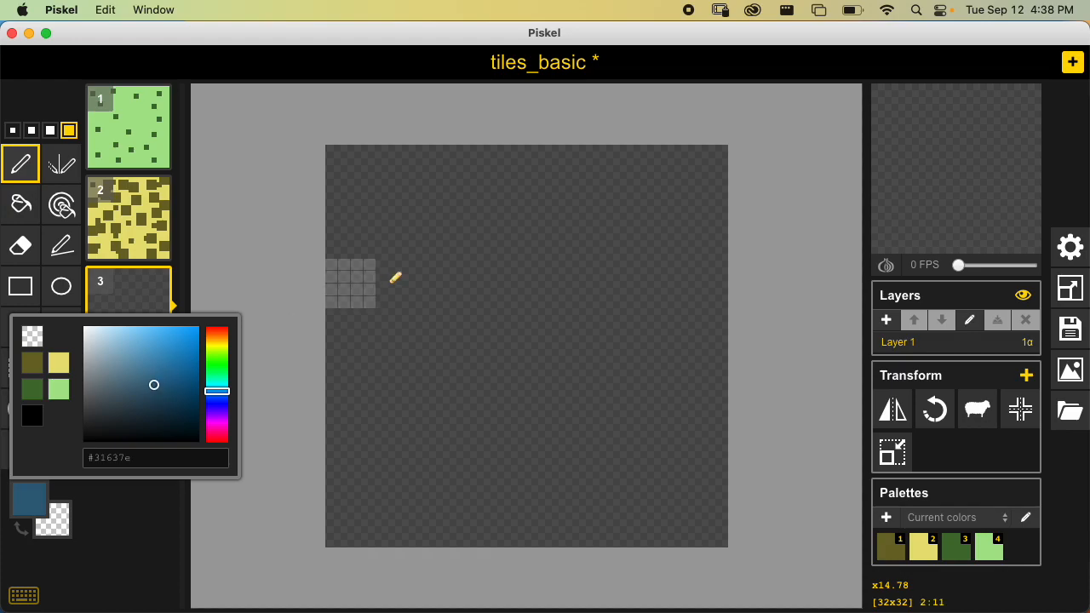
click(430, 269)
click(20, 211)
click(430, 304)
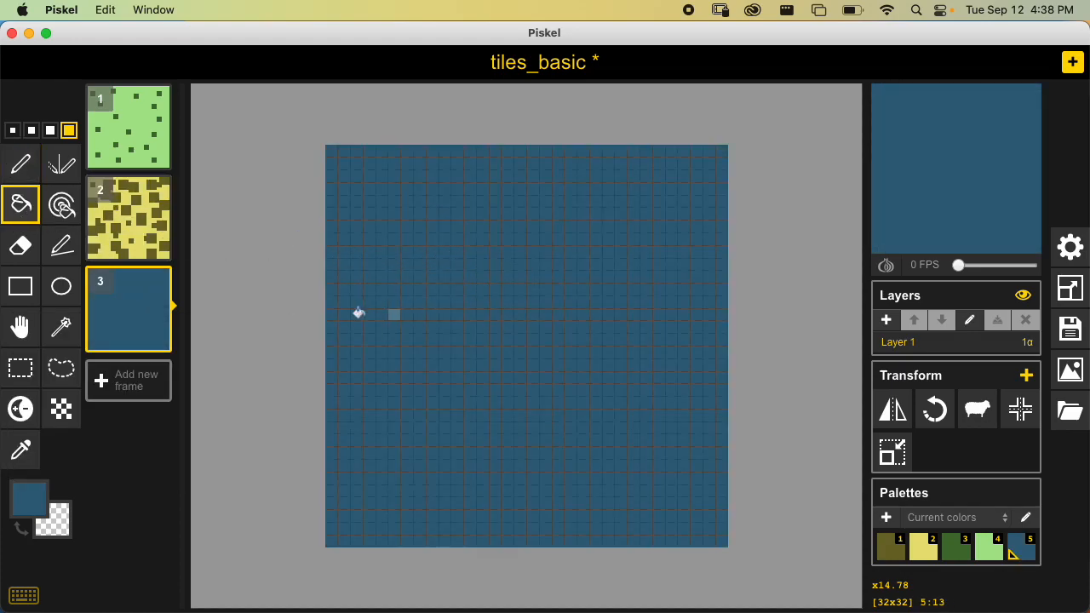
Paint wavy horizontal bands in light blue #8ec4e1 across the third frame with the Pen tool.
click(20, 163)
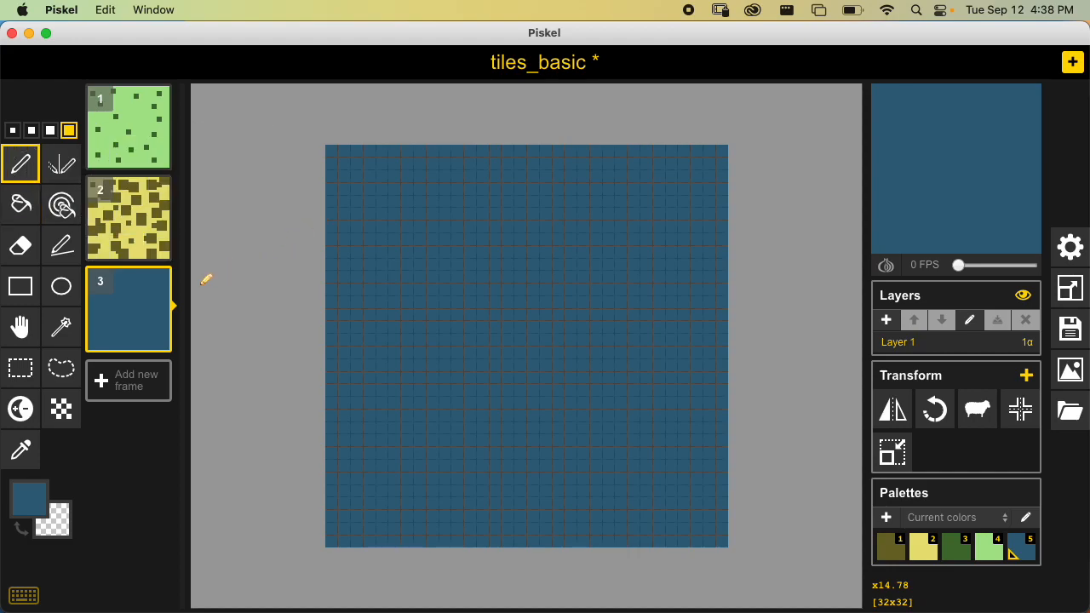
click(45, 494)
click(127, 340)
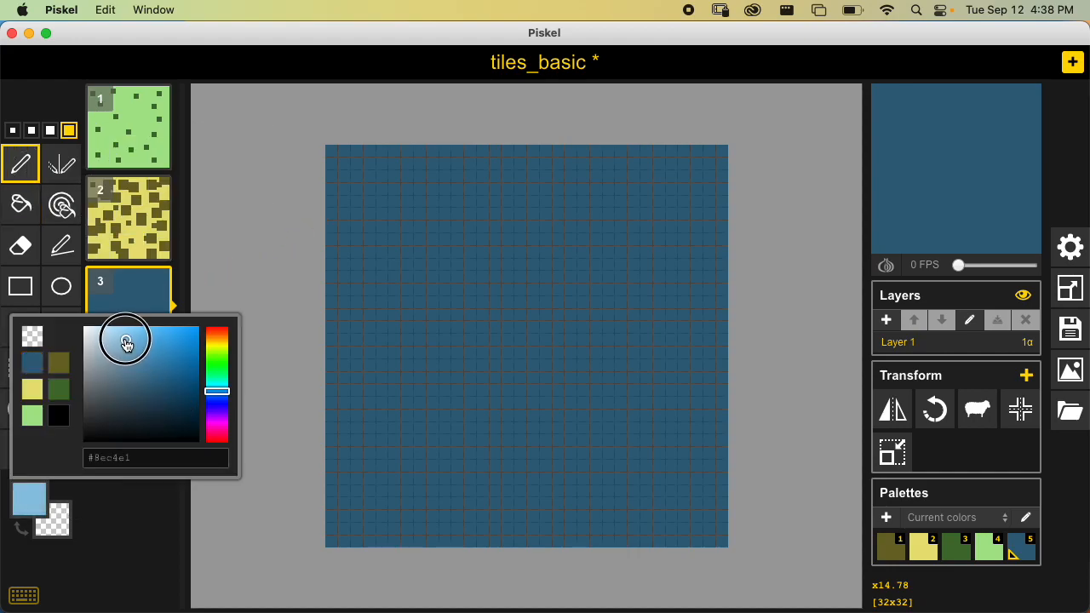
click(296, 218)
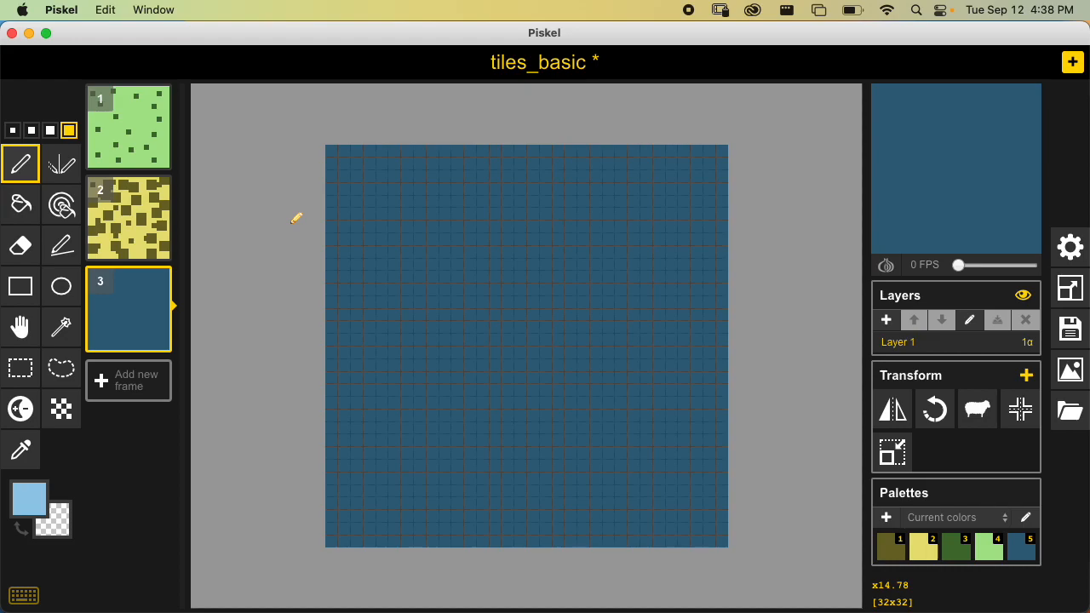
mouse_move(330, 272)
mouse_down()
mouse_move(403, 226)
mouse_move(530, 254)
mouse_move(635, 245)
mouse_move(740, 299)
mouse_up()
mouse_move(328, 364)
mouse_down()
mouse_move(366, 416)
mouse_move(708, 450)
mouse_move(716, 481)
mouse_up()
mouse_move(336, 444)
mouse_down()
mouse_move(335, 491)
mouse_move(480, 551)
mouse_move(631, 578)
mouse_up()
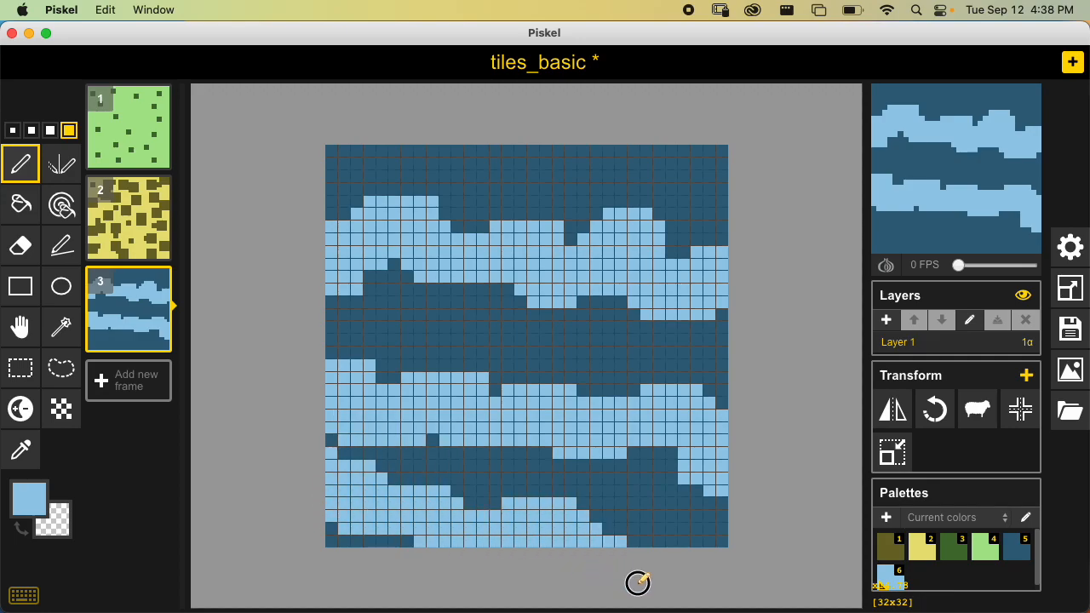
mouse_move(545, 151)
mouse_down()
mouse_move(588, 159)
mouse_move(759, 247)
mouse_up()
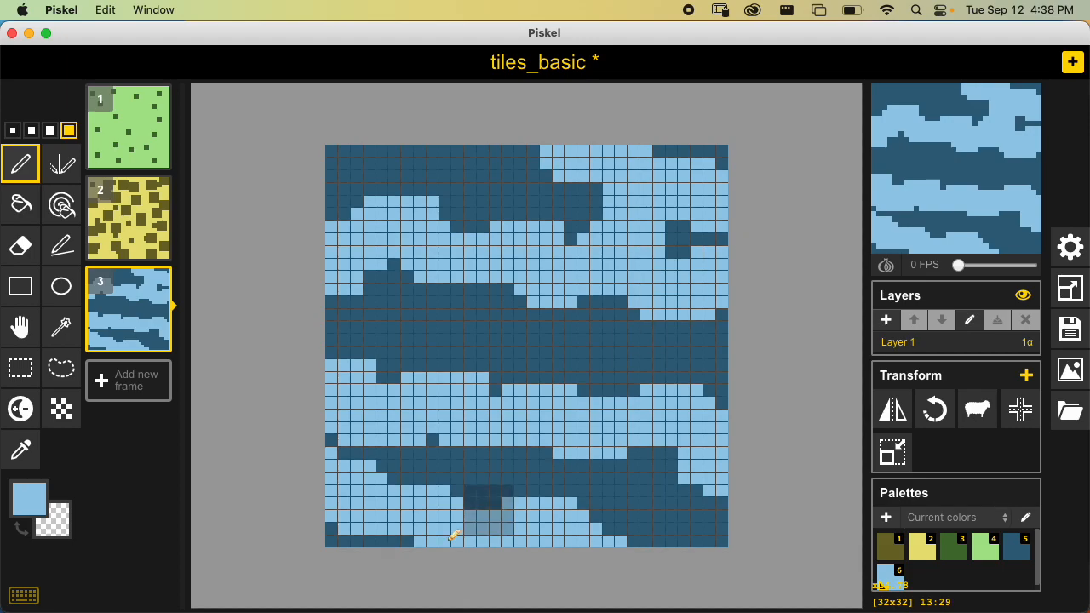
Add a fourth frame and fill it with the dark blue palette colour 5.
click(151, 384)
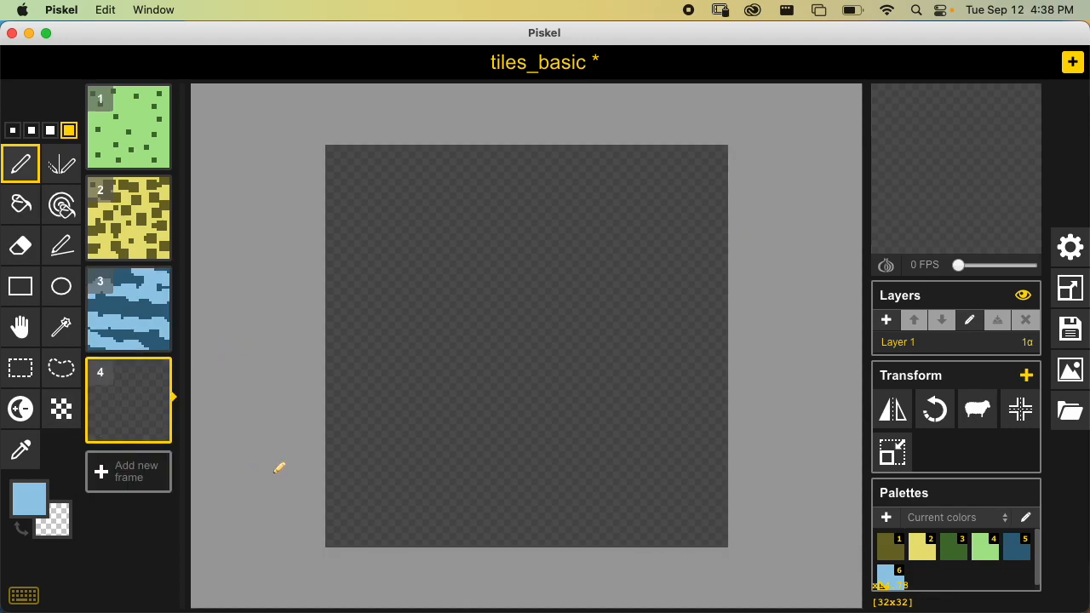
key(5)
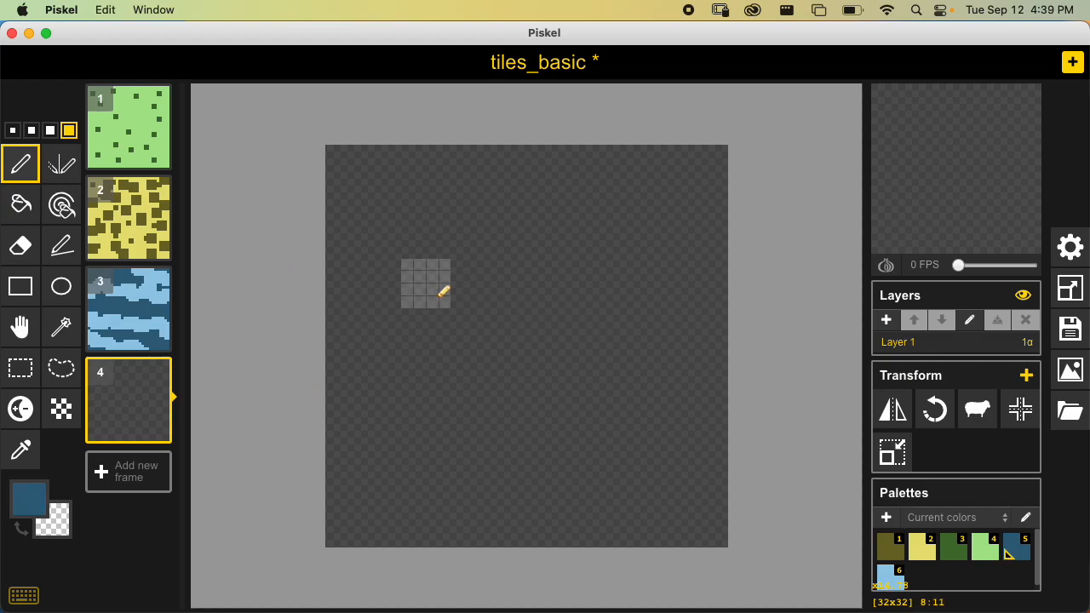
key(b)
click(421, 300)
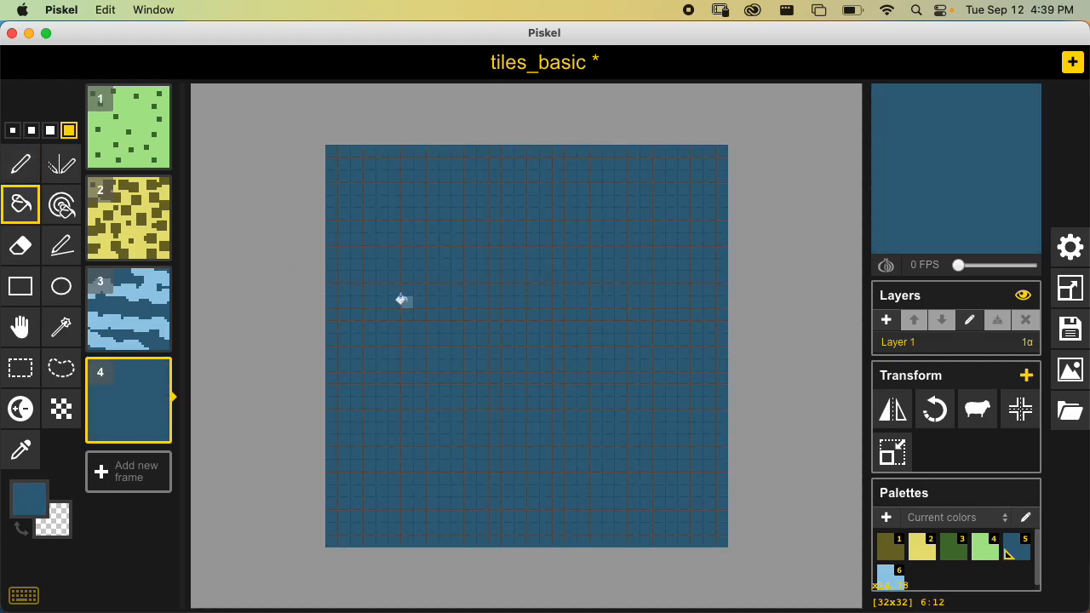
Paint three wavy horizontal bands across the fourth frame with the Pen tool in light blue palette colour 6.
key(6)
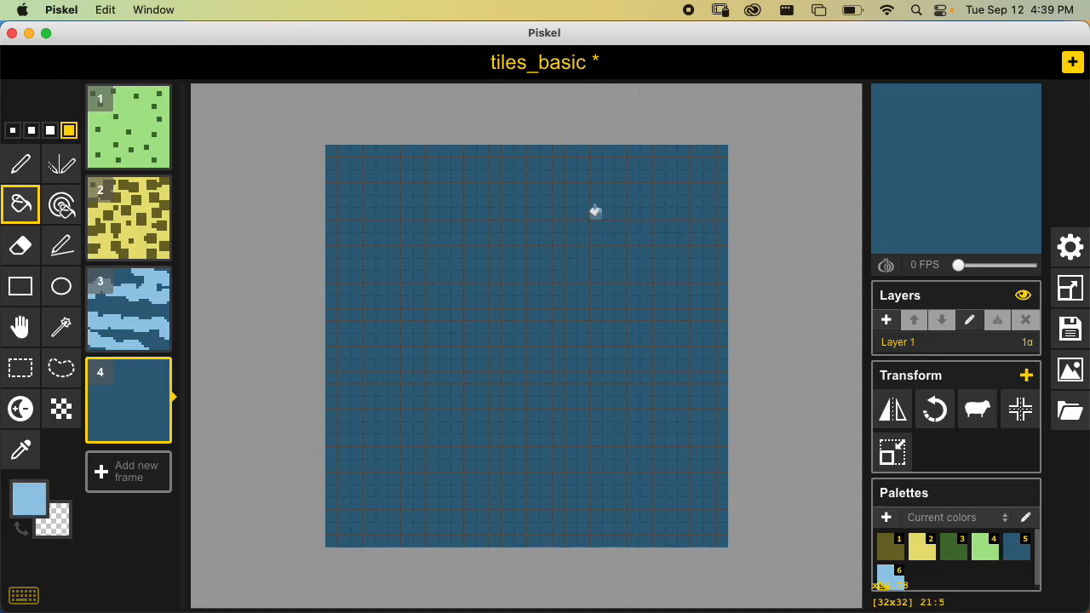
key(p)
mouse_move(739, 243)
mouse_down()
mouse_move(526, 288)
mouse_move(316, 219)
mouse_up()
mouse_move(319, 400)
mouse_down()
mouse_move(545, 407)
mouse_move(733, 375)
mouse_up()
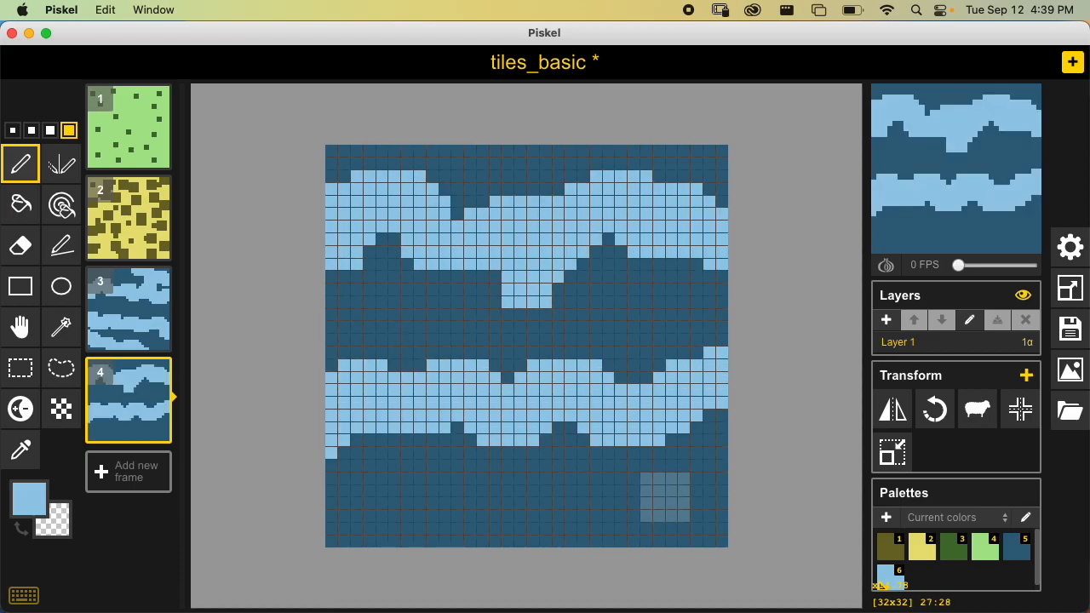
drag(331, 536, 739, 515)
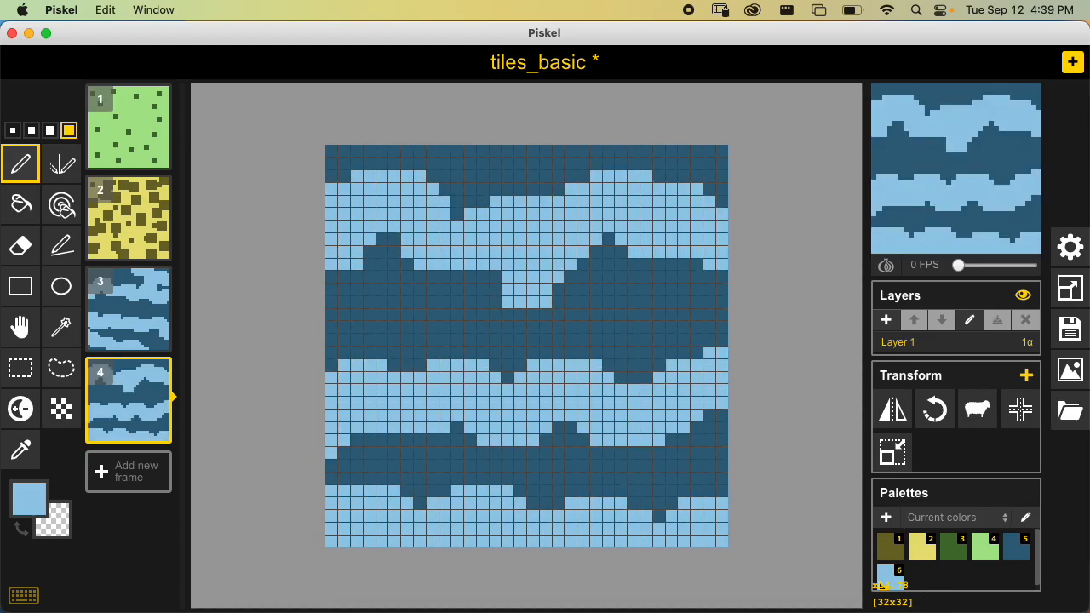
Add a fifth frame and fill it with the dark blue palette colour 5.
key(n)
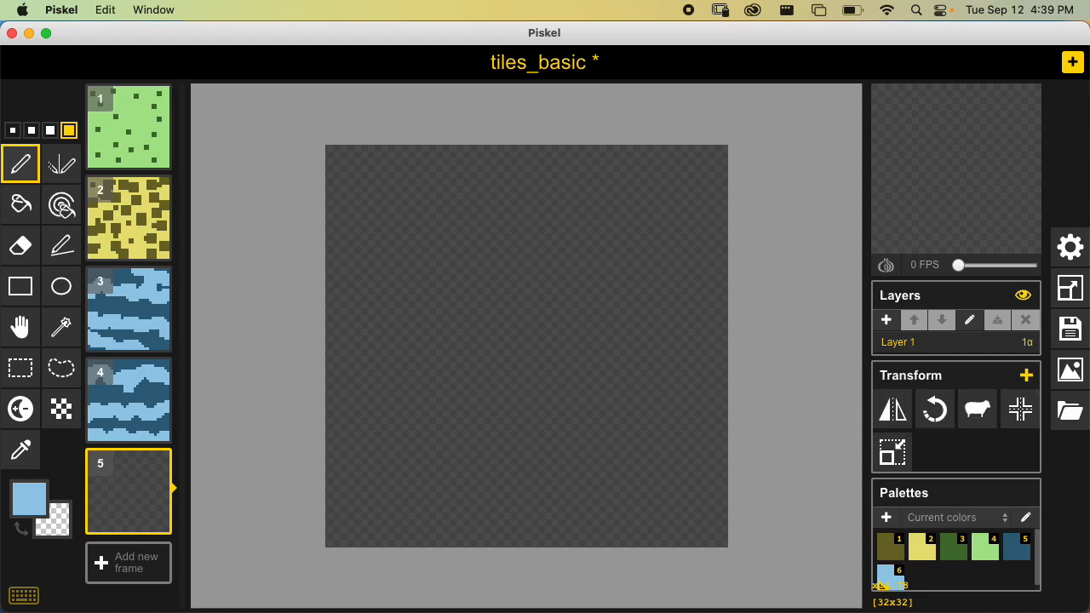
key(5)
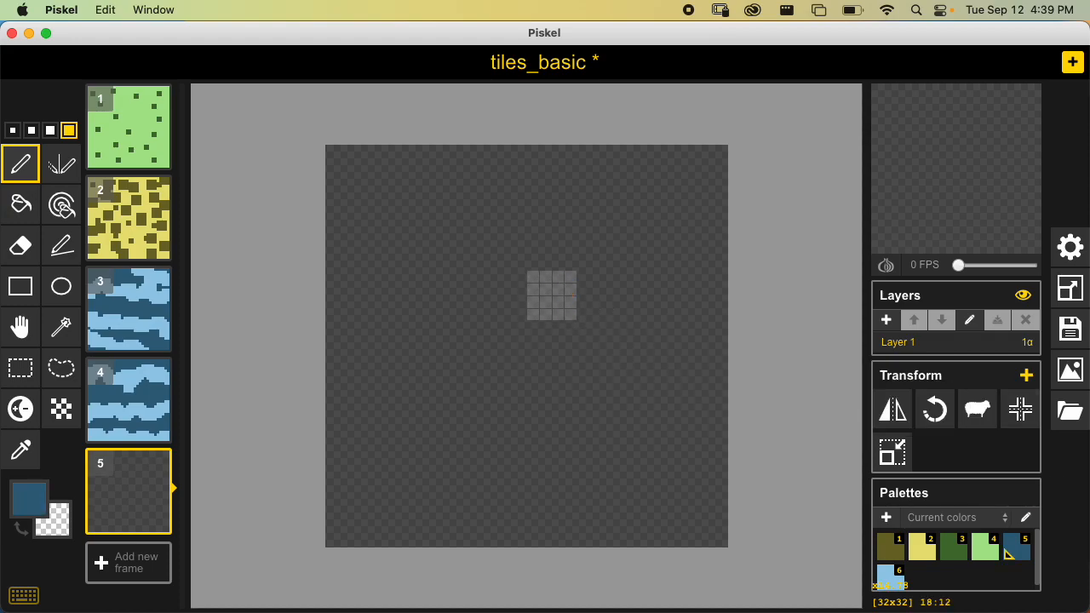
key(b)
click(529, 303)
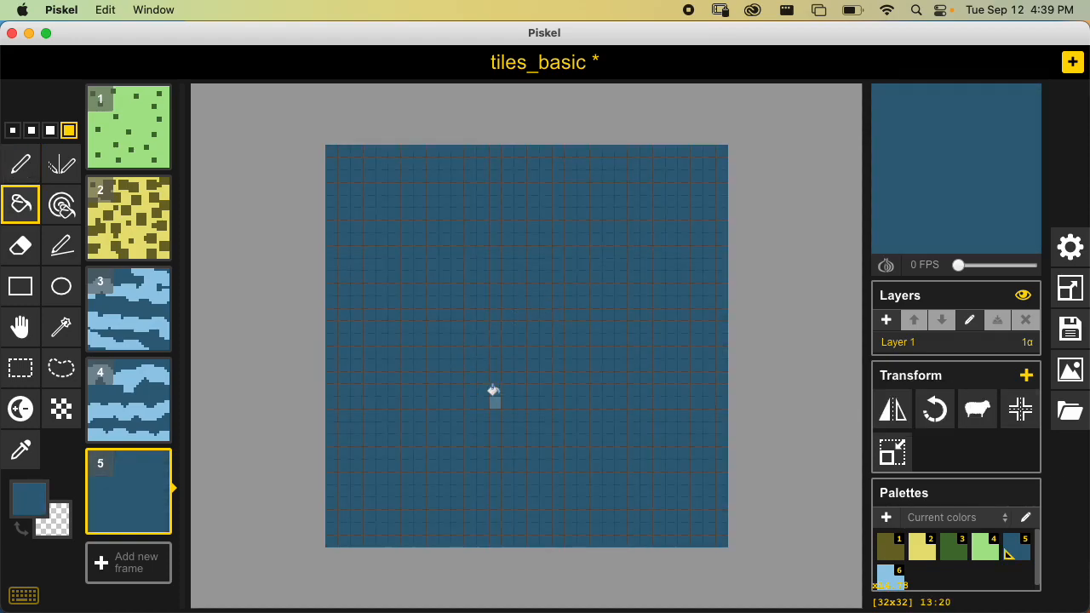
Paint four wavy light blue horizontal bands across the fifth frame with the Pen tool, including along its upper and lower edges.
key(6)
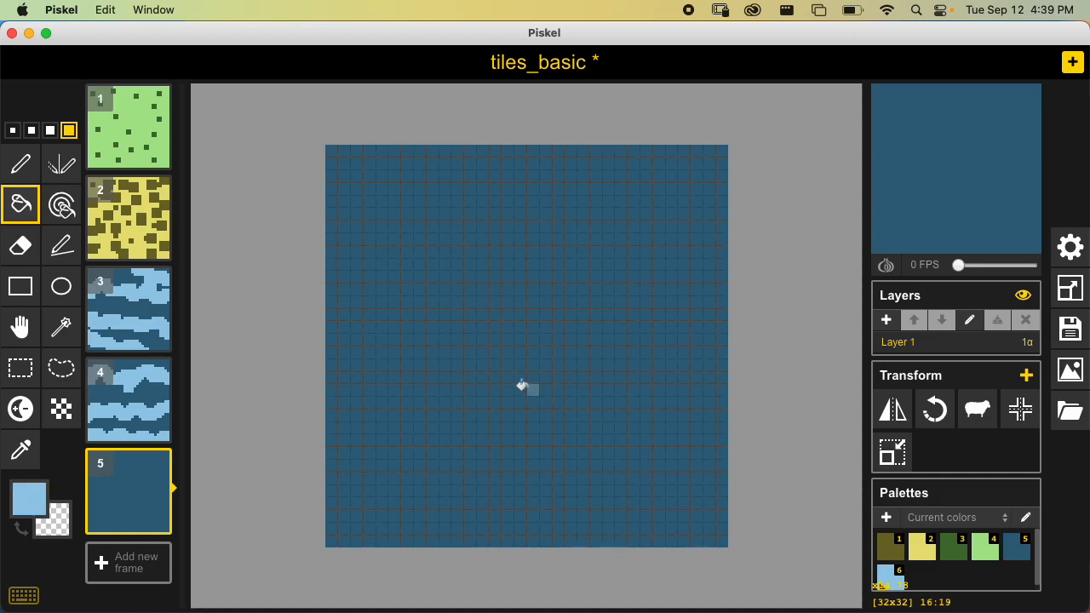
key(p)
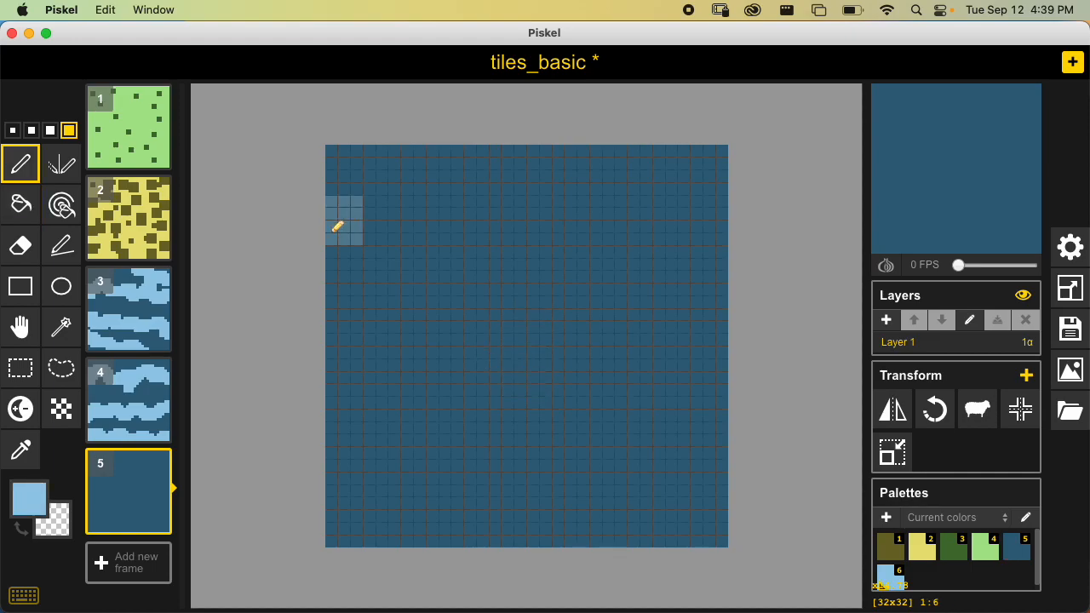
mouse_move(307, 281)
mouse_down()
mouse_move(559, 246)
mouse_move(754, 302)
mouse_up()
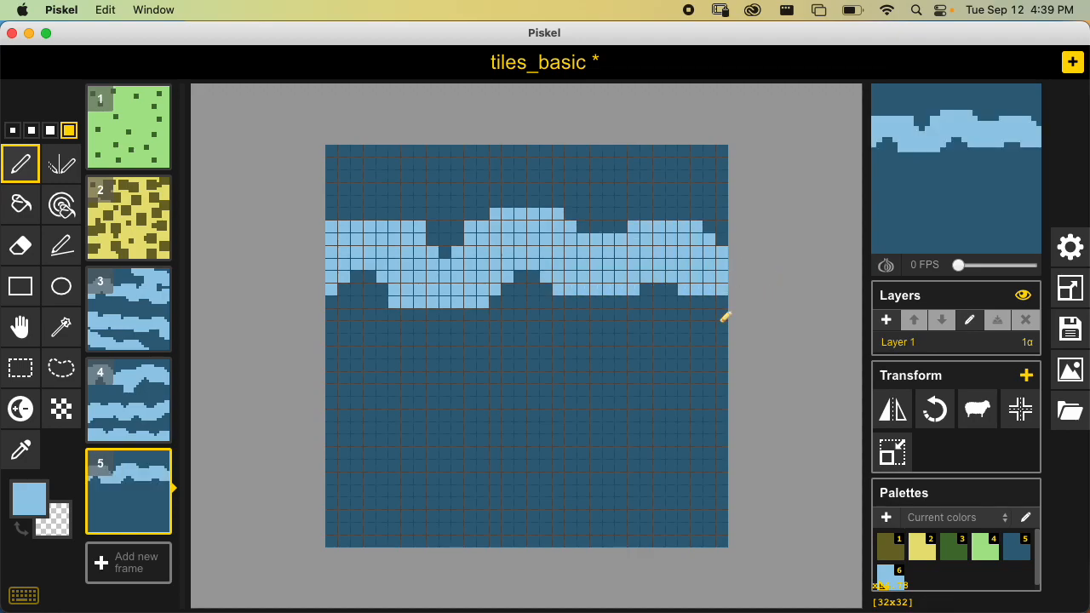
mouse_move(298, 443)
mouse_down()
mouse_move(340, 420)
mouse_move(463, 433)
mouse_move(589, 420)
mouse_move(772, 440)
mouse_up()
mouse_move(329, 528)
mouse_down()
mouse_move(325, 555)
mouse_move(610, 520)
mouse_move(740, 521)
mouse_up()
mouse_move(388, 157)
mouse_down()
mouse_move(391, 142)
mouse_move(720, 160)
mouse_up()
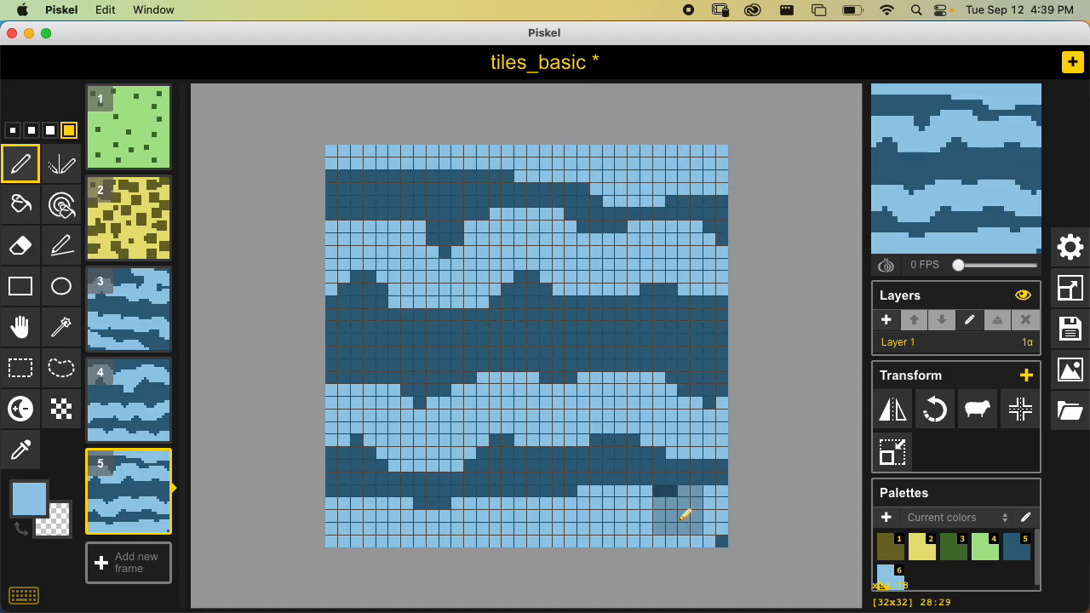
Save the sprite with its five tile frames.
mouse_move(117, 205)
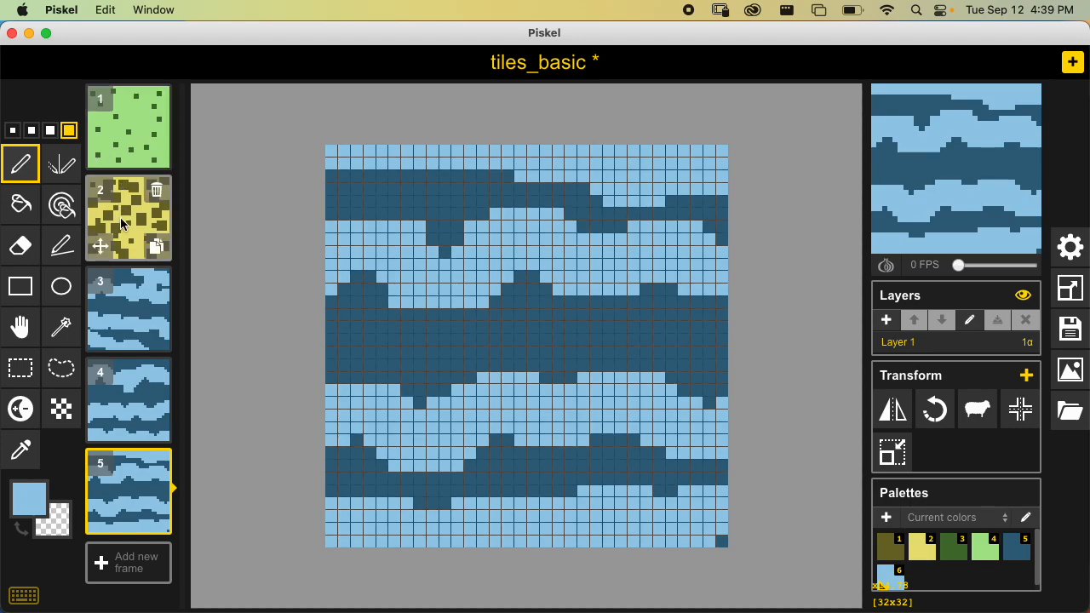
mouse_move(152, 355)
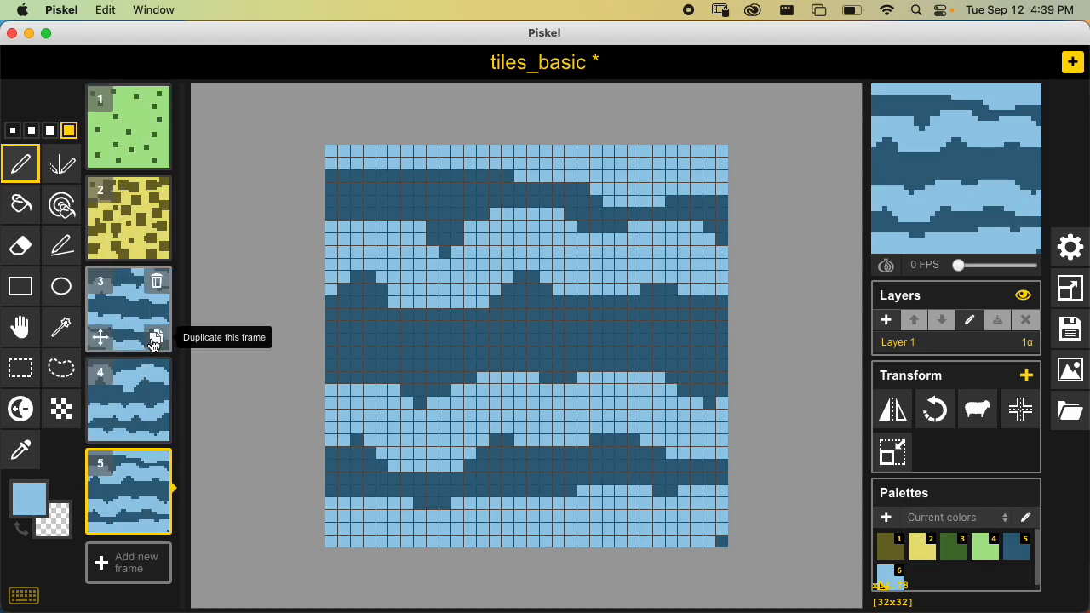
key(cmd+s)
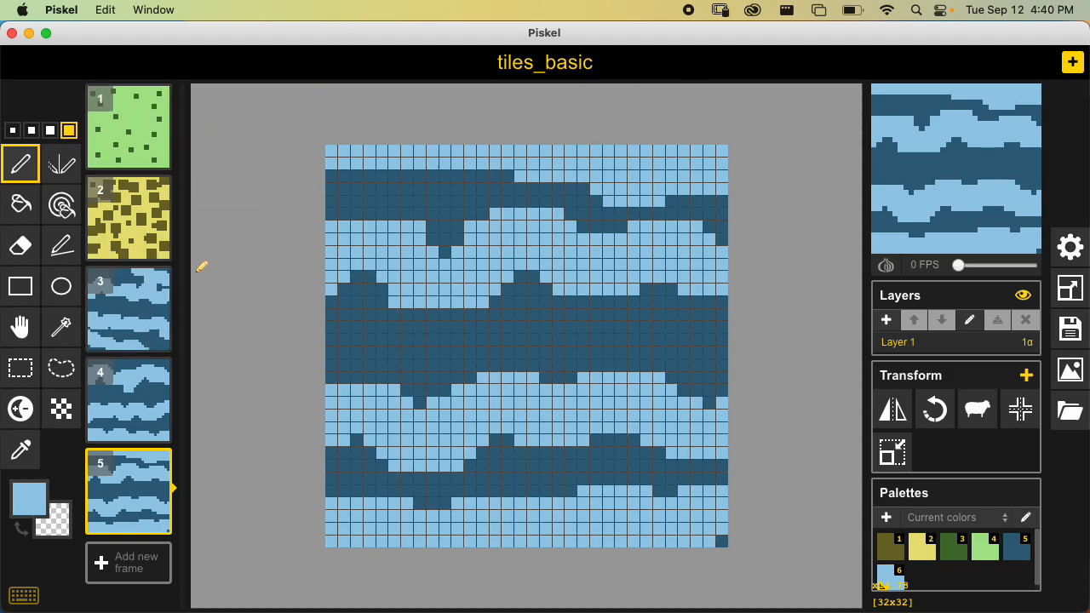
key(super+s)
Set up the PNG spritesheet export at 1.0x scale with a layout of 5 columns and 1 row.
click(1070, 371)
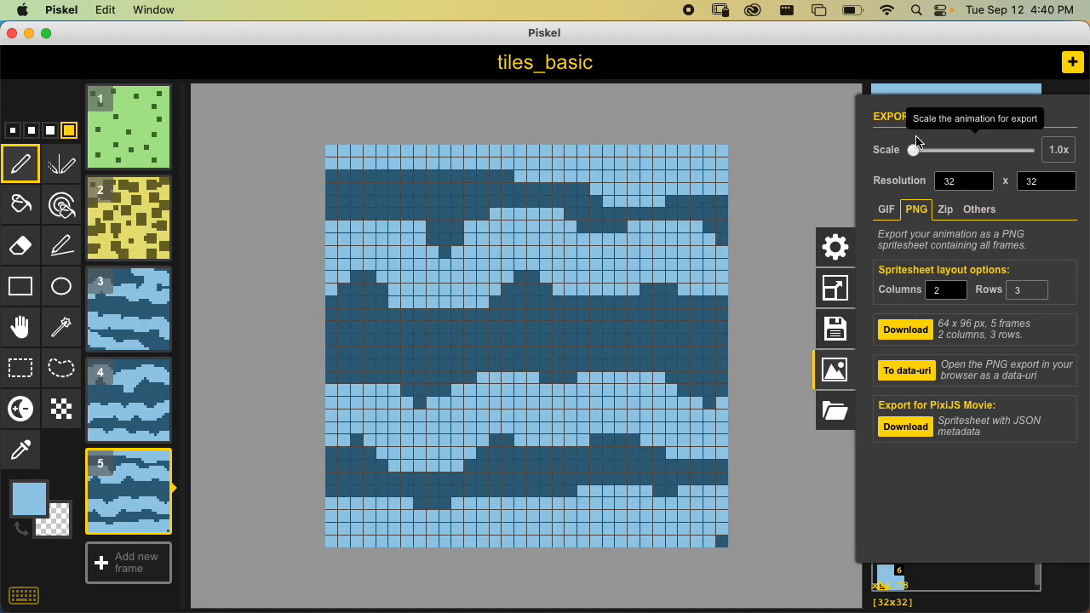
mouse_move(919, 156)
mouse_down()
mouse_move(931, 150)
mouse_move(915, 155)
mouse_up()
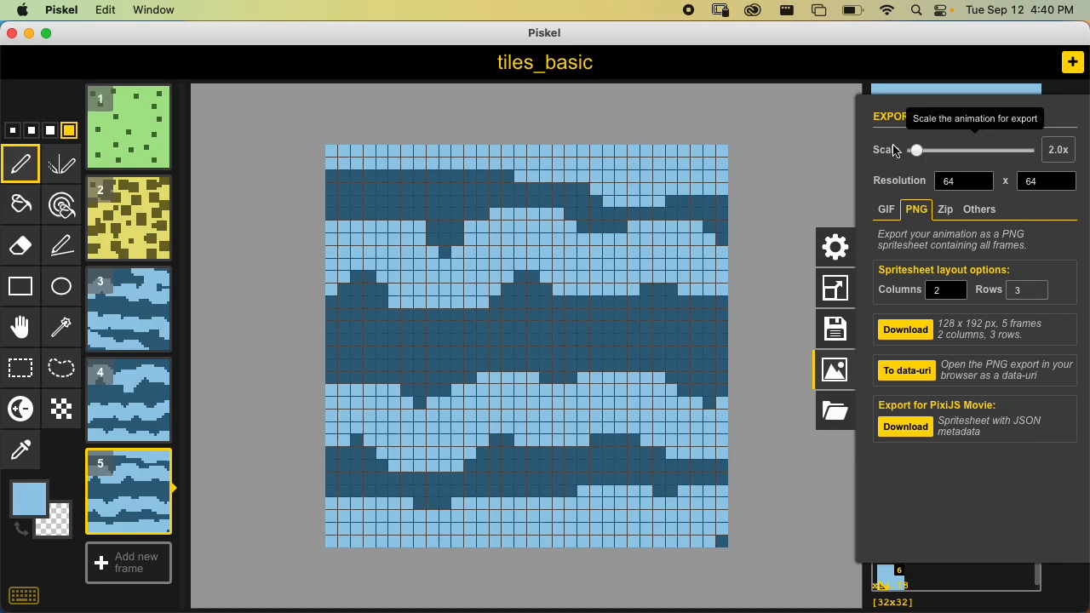
drag(918, 151, 905, 178)
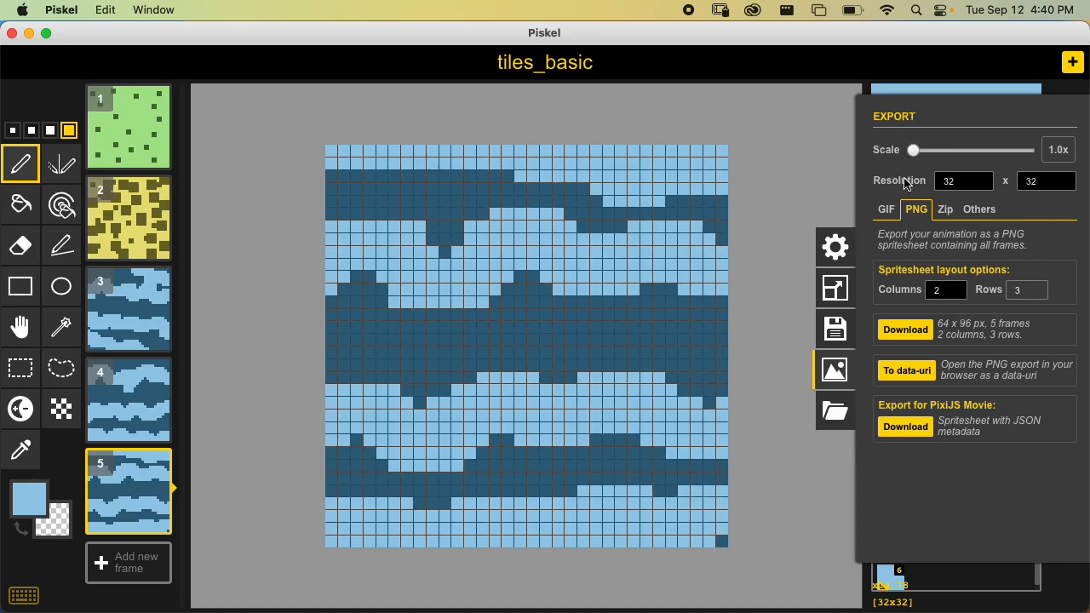
click(962, 286)
click(943, 270)
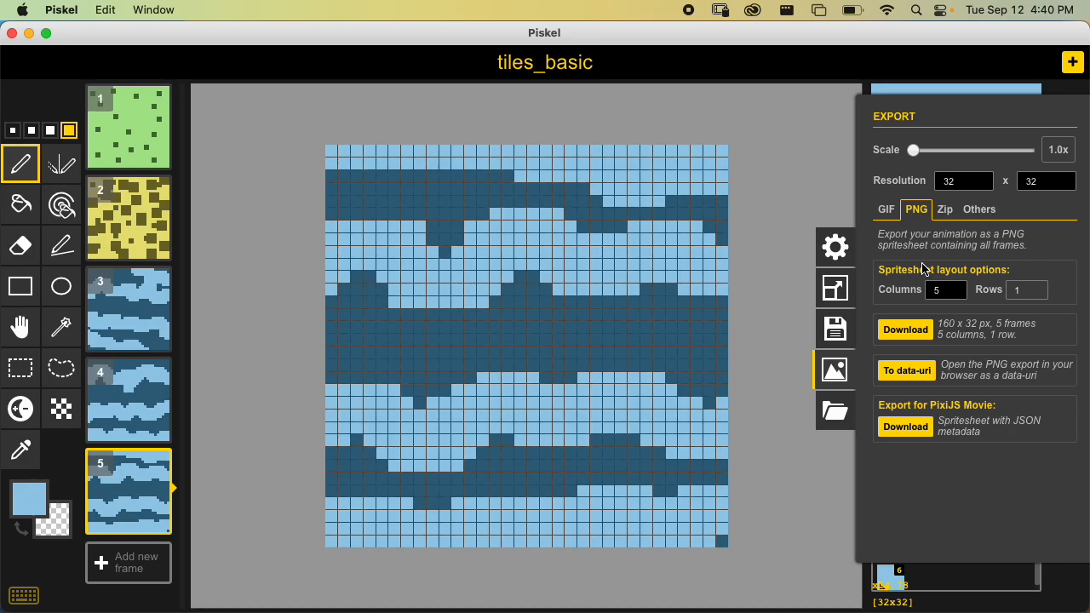
Export the five-frame PNG spritesheet as tiles_basic into the Sprites folder of MyGame and close the export settings.
click(905, 332)
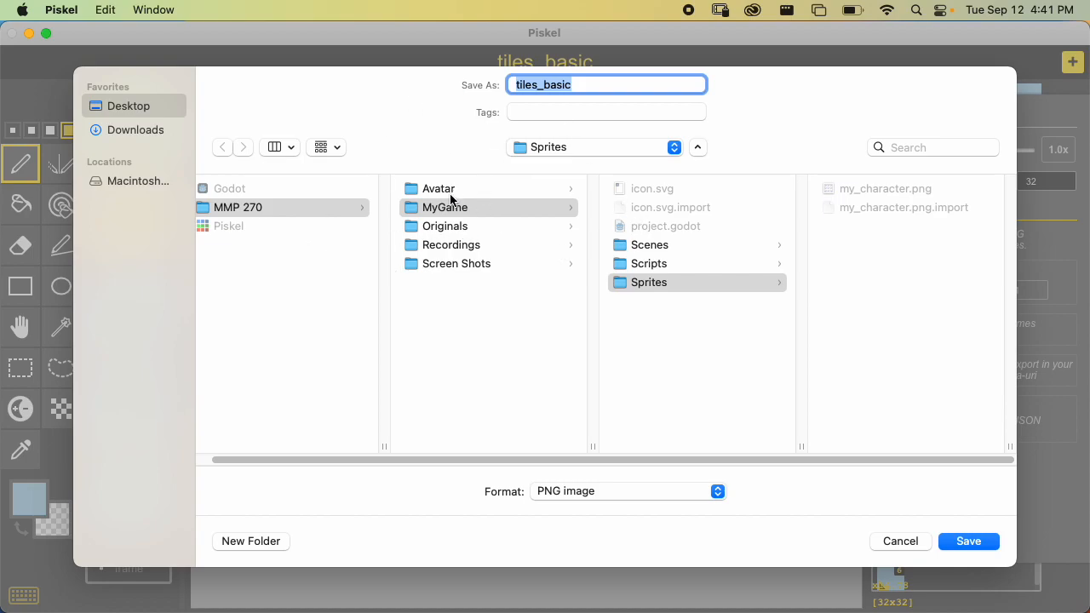
click(656, 282)
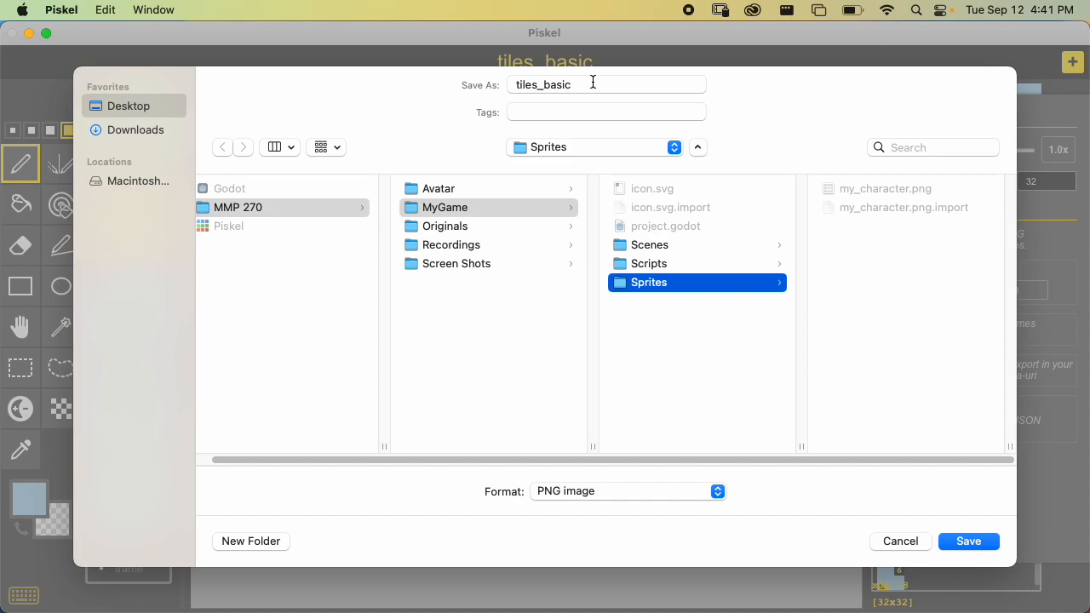
click(976, 551)
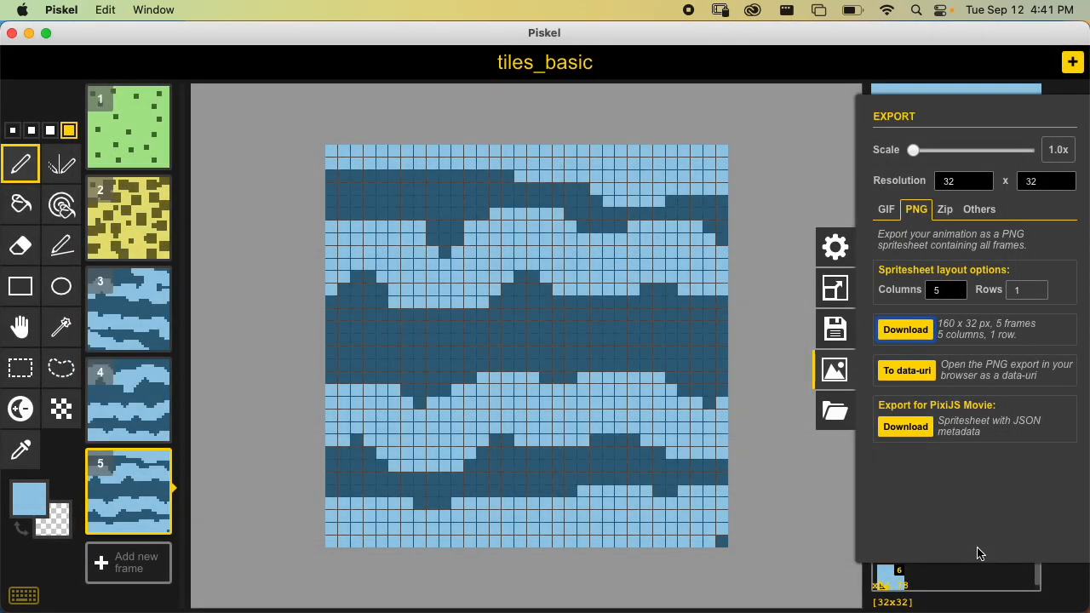
click(839, 378)
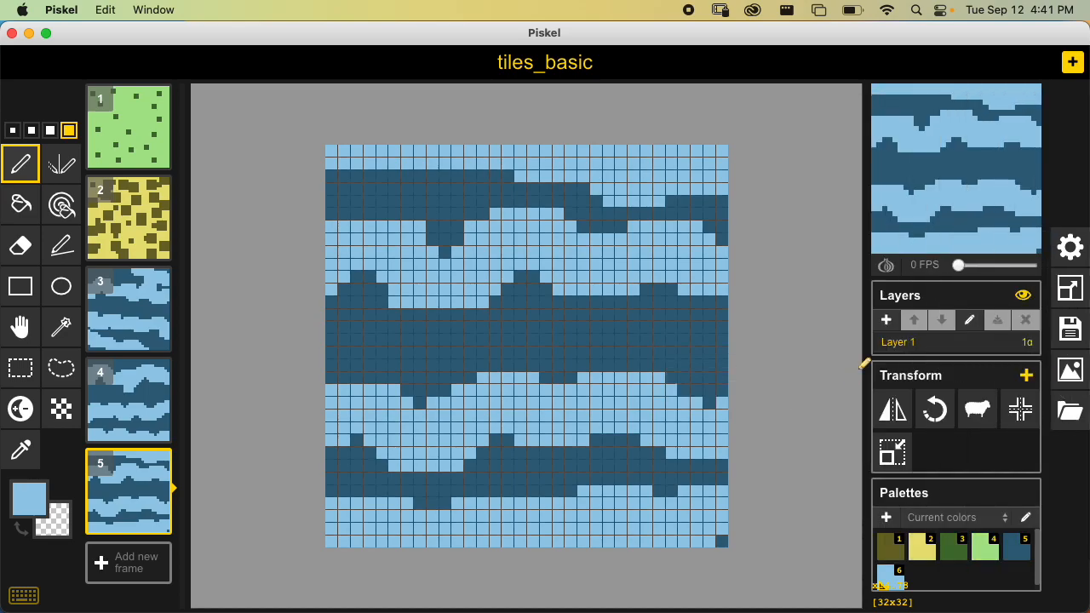
Create a new sprite in a maximized window and save it as tiles_scenery in the Originals folder.
click(1072, 62)
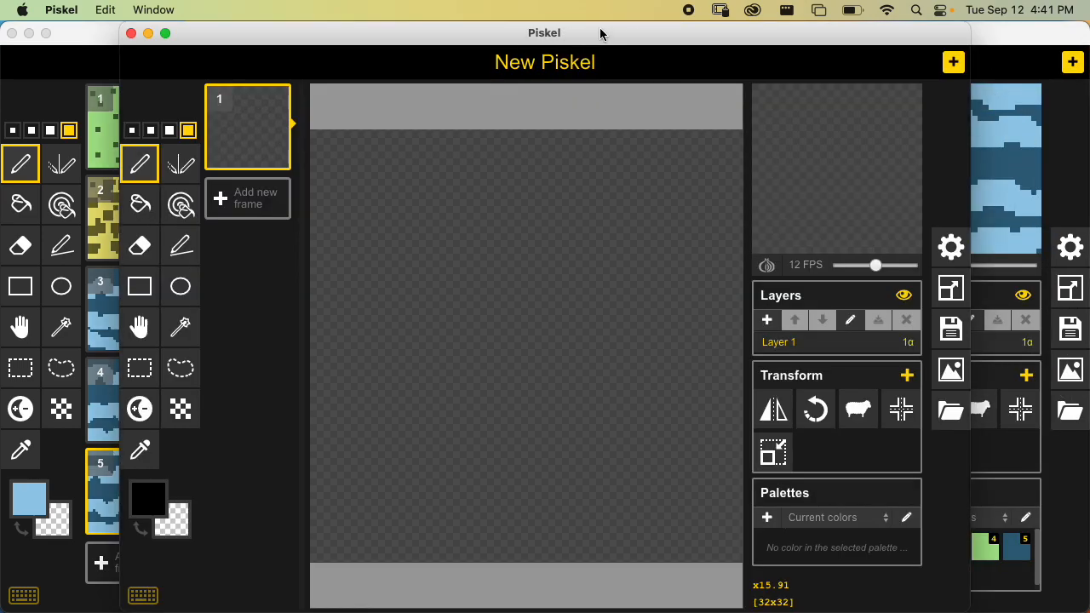
double_click(605, 34)
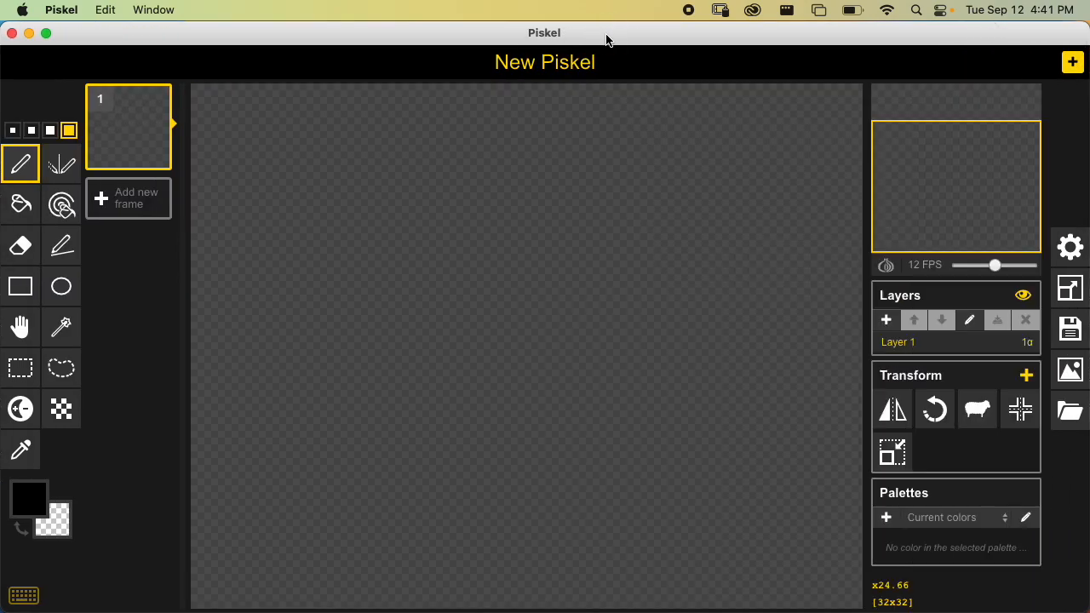
key(super+s)
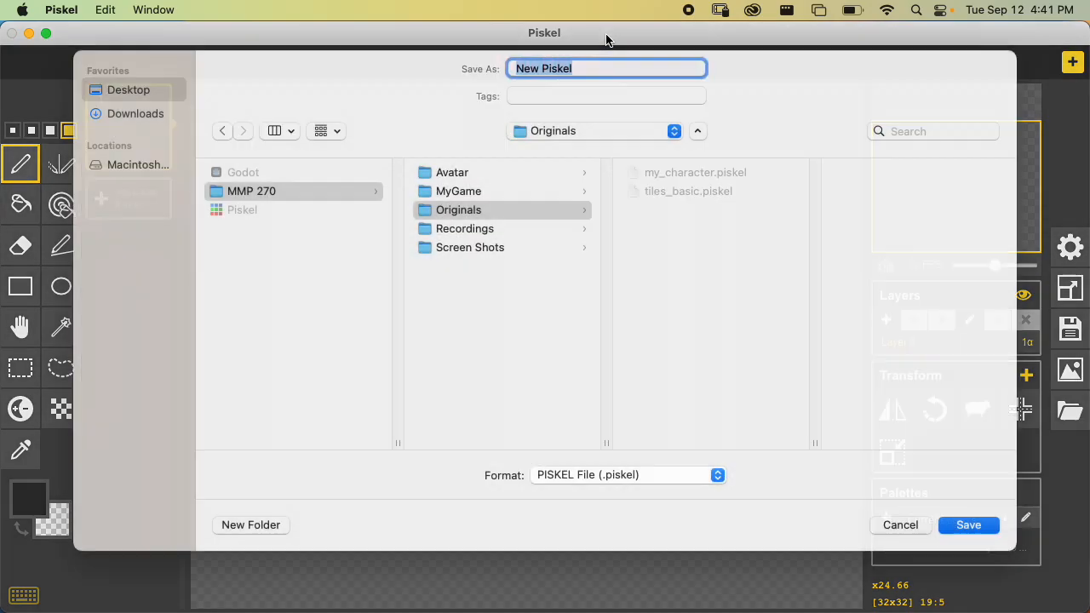
text(tiles_scenery)
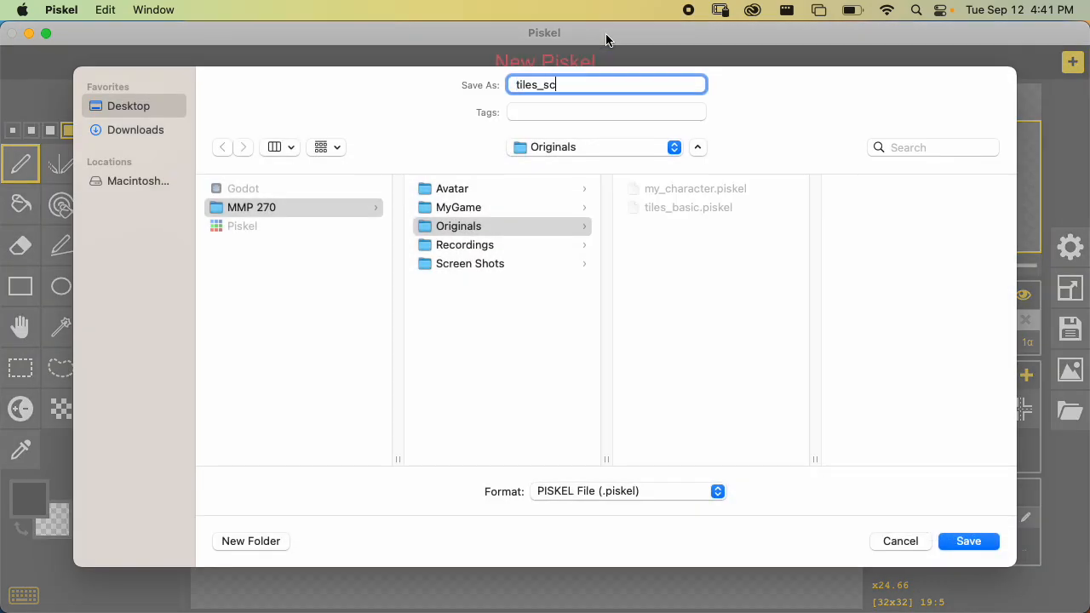
key(Return)
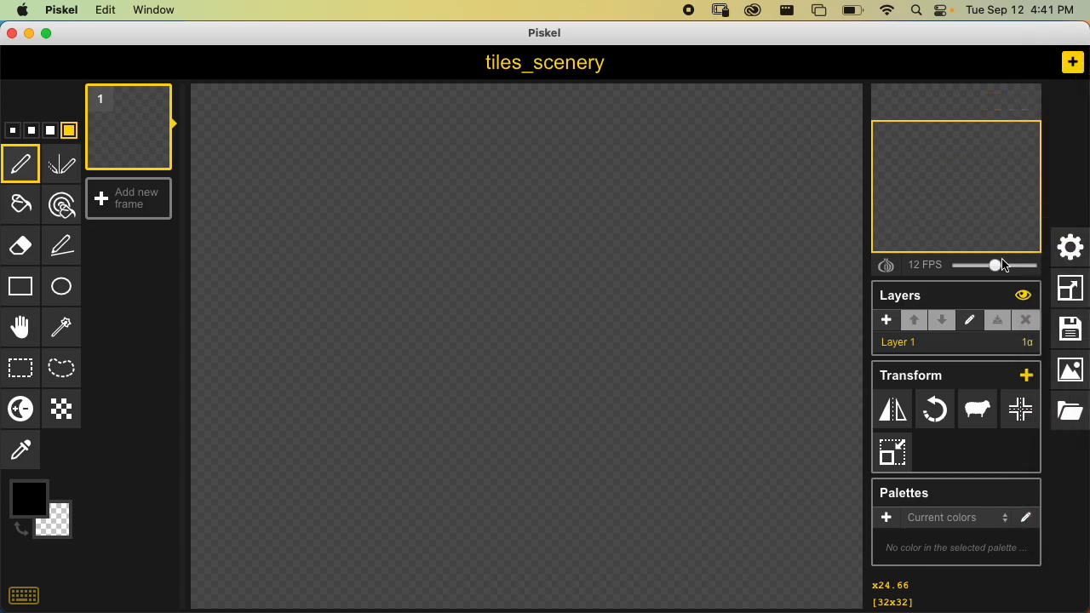
Resize the tiles_scenery sprite to 128 × 128 px with the aspect ratio maintained.
click(1067, 288)
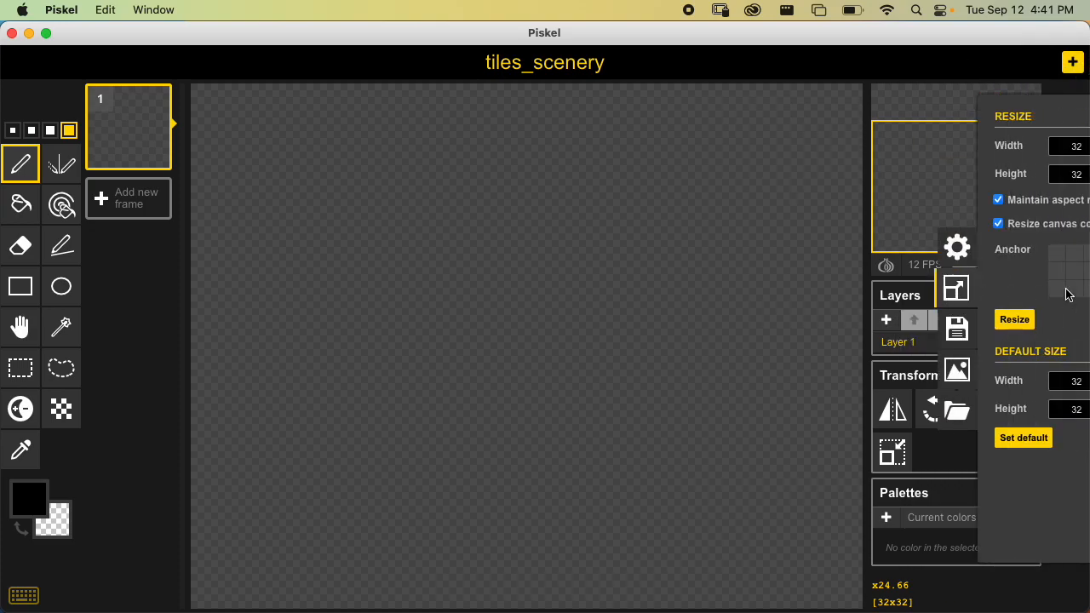
click(959, 149)
text(12)
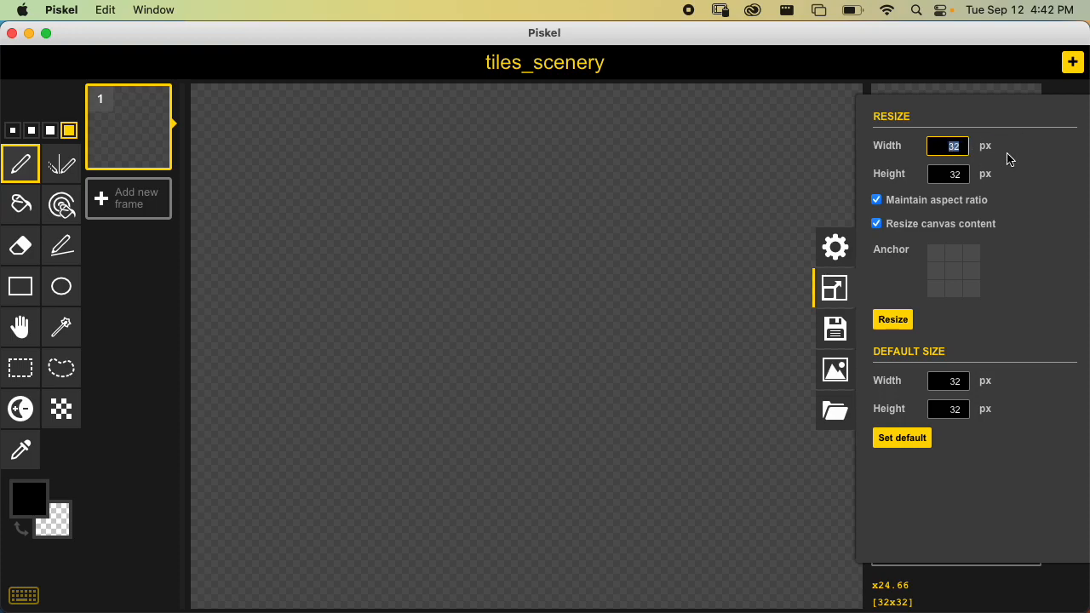
text(8)
click(906, 320)
scroll(686, 331, down, 3)
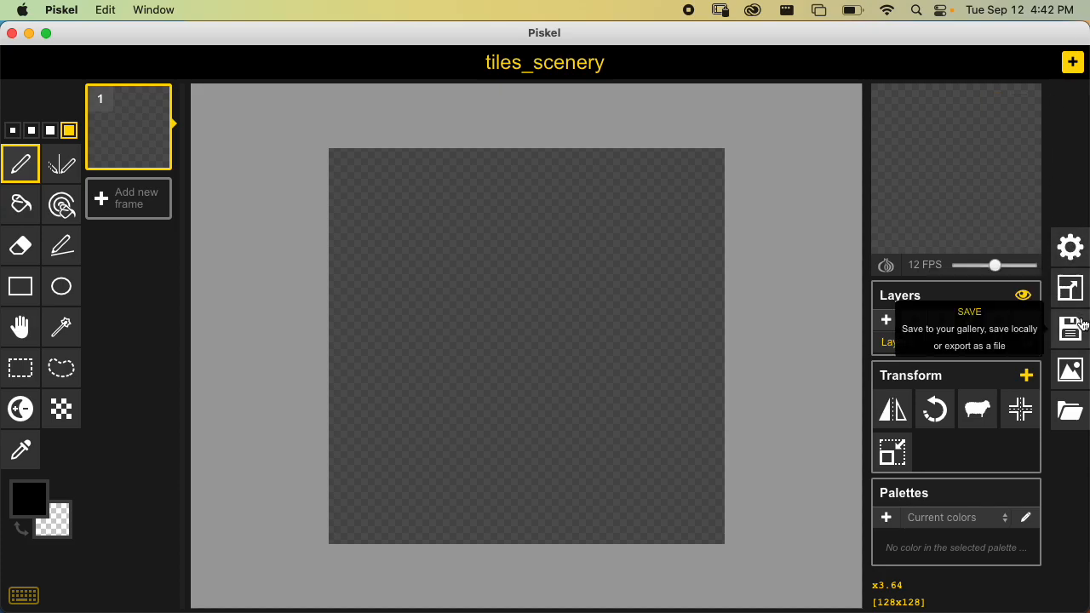
Set the grid spacing to 32 px and the grid colour to red so the canvas is divided into 4 × 4 cells.
click(1070, 247)
click(921, 151)
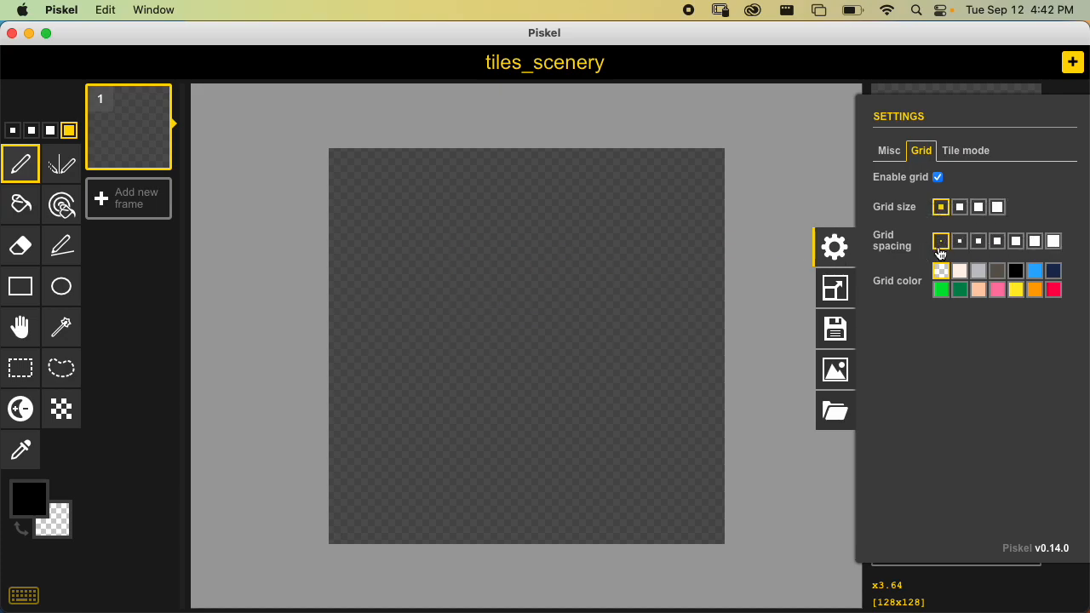
click(1033, 242)
click(1054, 293)
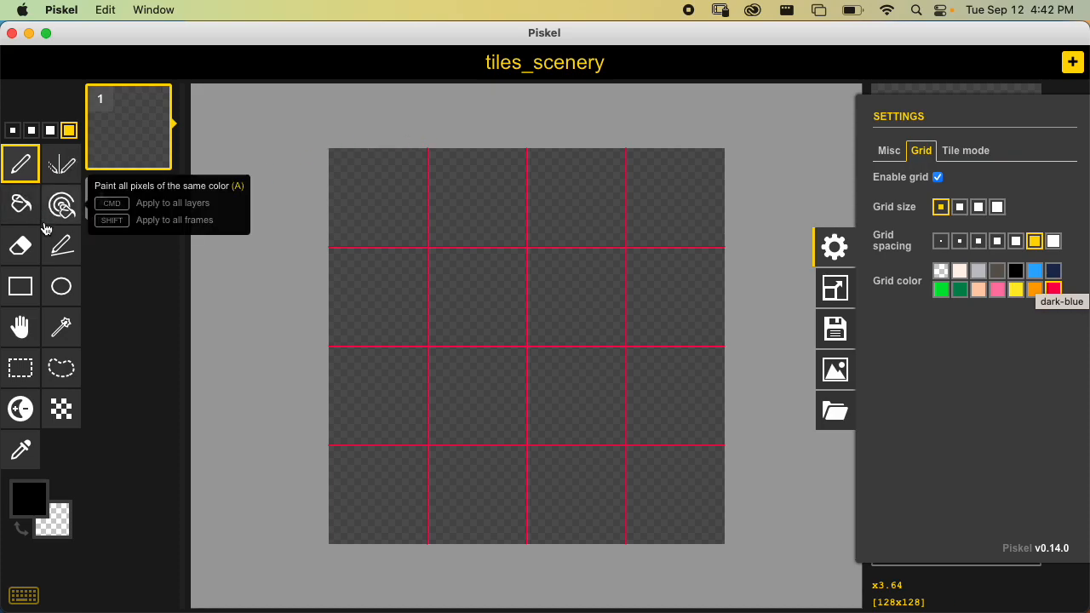
Choose a bright green and sketch three trial trees of different sizes across the upper two grid rows with the Pen tool.
click(38, 164)
click(34, 494)
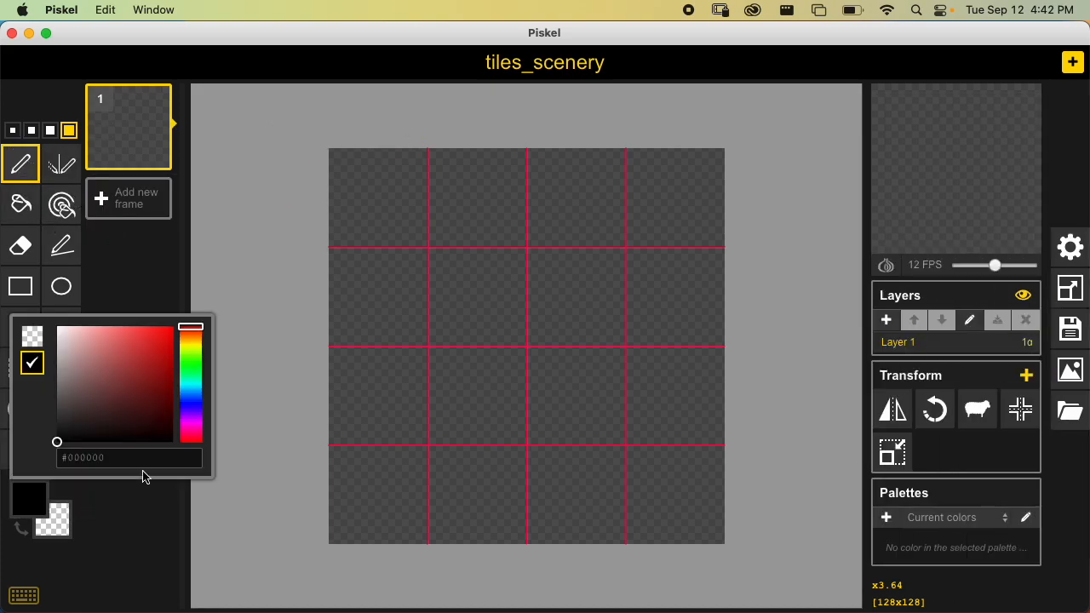
mouse_move(188, 356)
mouse_down()
mouse_move(190, 366)
mouse_move(133, 337)
mouse_up()
click(148, 279)
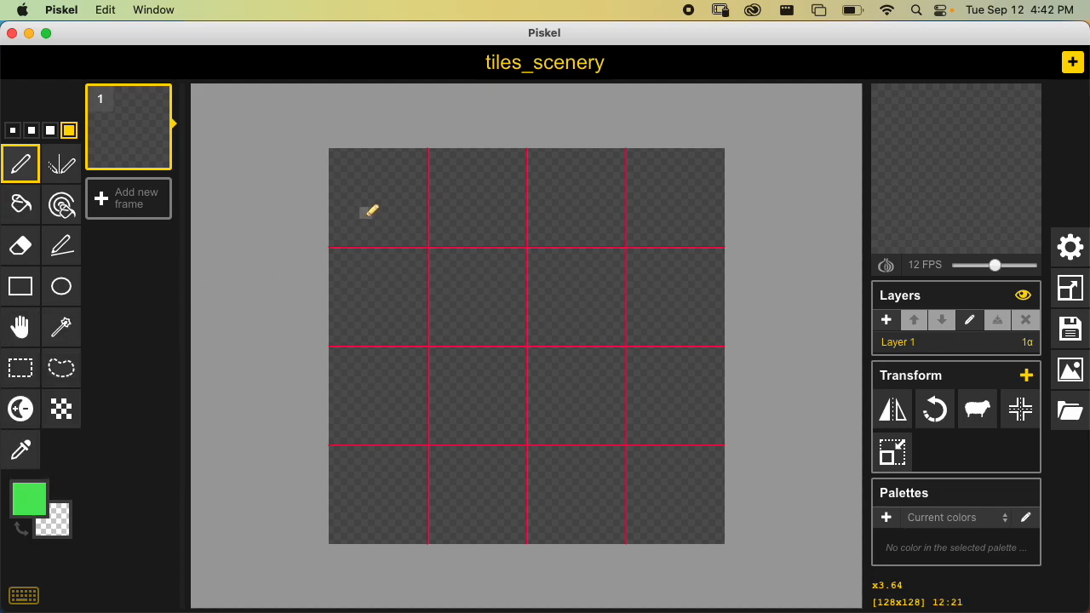
drag(364, 235, 402, 234)
mouse_move(381, 232)
mouse_down()
mouse_move(372, 182)
mouse_move(388, 180)
mouse_up()
mouse_move(457, 317)
mouse_down()
mouse_move(492, 317)
mouse_move(476, 294)
mouse_move(479, 217)
mouse_move(460, 196)
mouse_up()
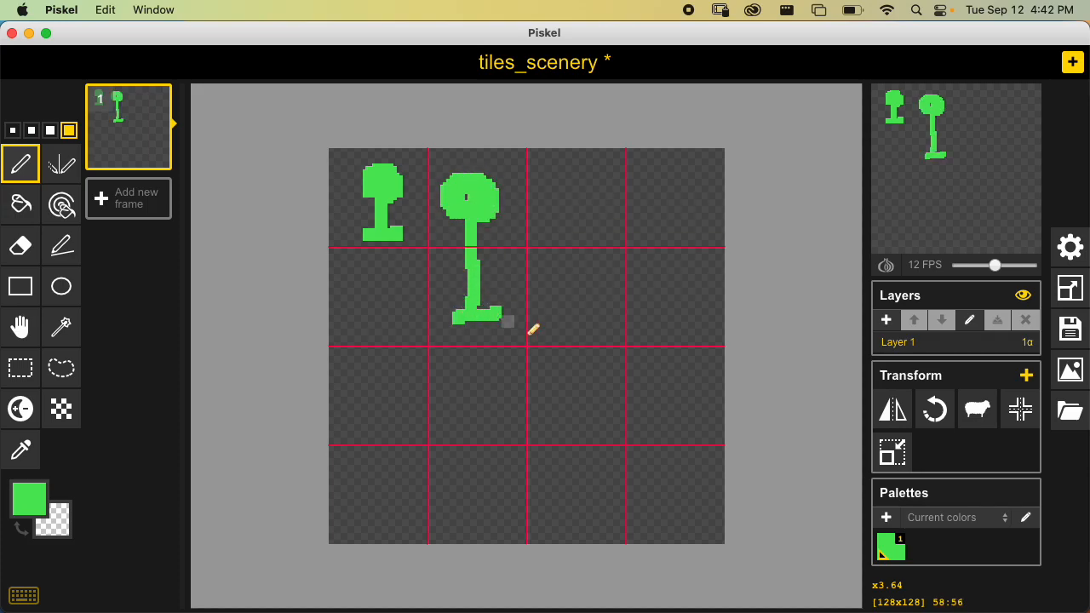
mouse_move(586, 312)
mouse_down()
mouse_move(641, 322)
mouse_move(647, 298)
mouse_move(580, 312)
mouse_move(641, 304)
mouse_move(625, 237)
mouse_move(634, 205)
mouse_up()
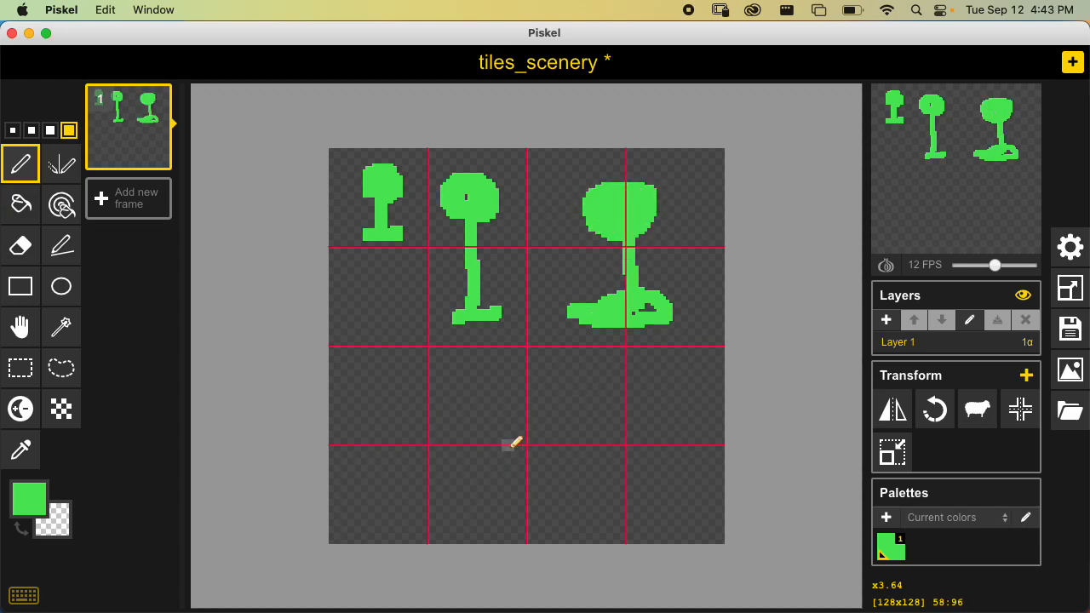
Undo the three green trial trees to clear the canvas.
key(super+z)
key(super+z)
key(super+z)
key(super+z)
key(super+z)
key(super+z)
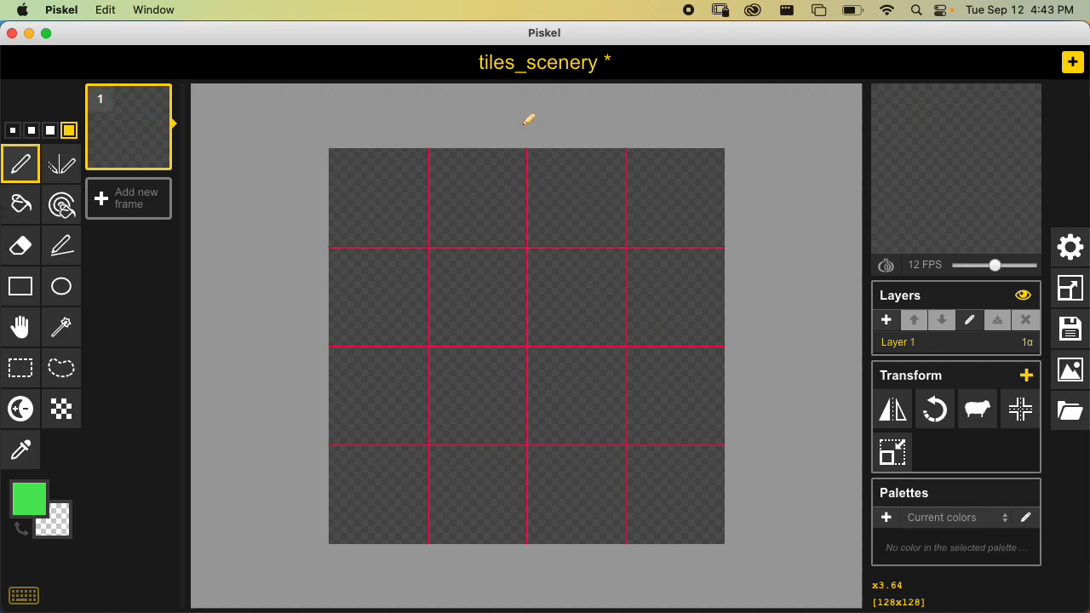
Sketch a green plant with a face over the four upper-left cells and a small blob beside it, and undo these strokes.
mouse_move(400, 328)
mouse_down()
mouse_move(466, 316)
mouse_move(430, 303)
mouse_move(428, 236)
mouse_move(458, 193)
mouse_move(428, 228)
mouse_move(448, 215)
mouse_move(428, 182)
mouse_move(429, 294)
mouse_move(462, 308)
mouse_move(416, 334)
mouse_move(410, 303)
mouse_move(459, 326)
mouse_up()
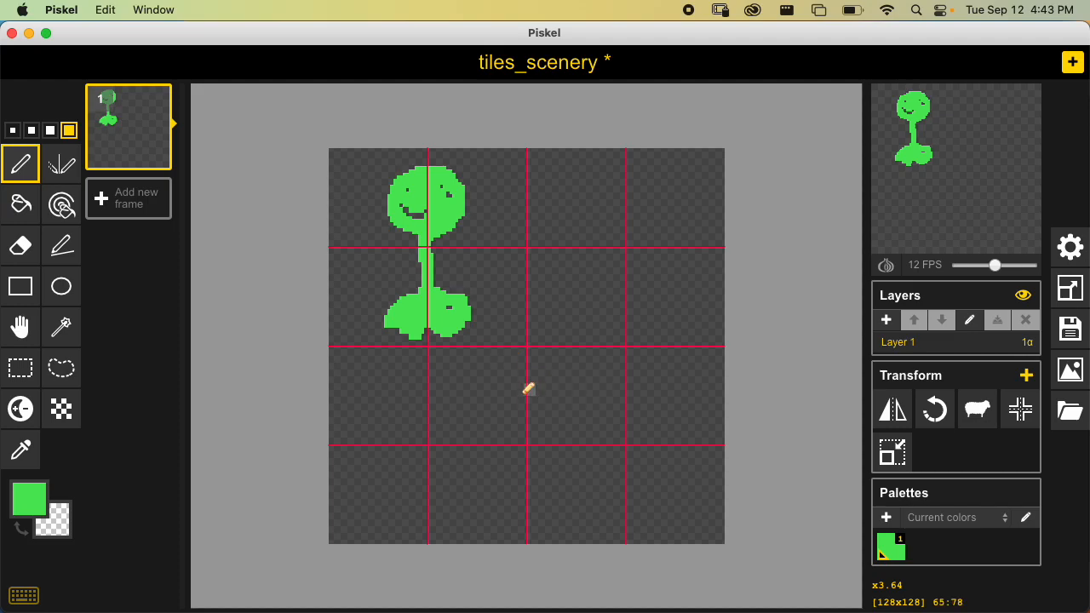
mouse_move(533, 360)
mouse_down()
mouse_move(520, 331)
mouse_move(511, 356)
mouse_up()
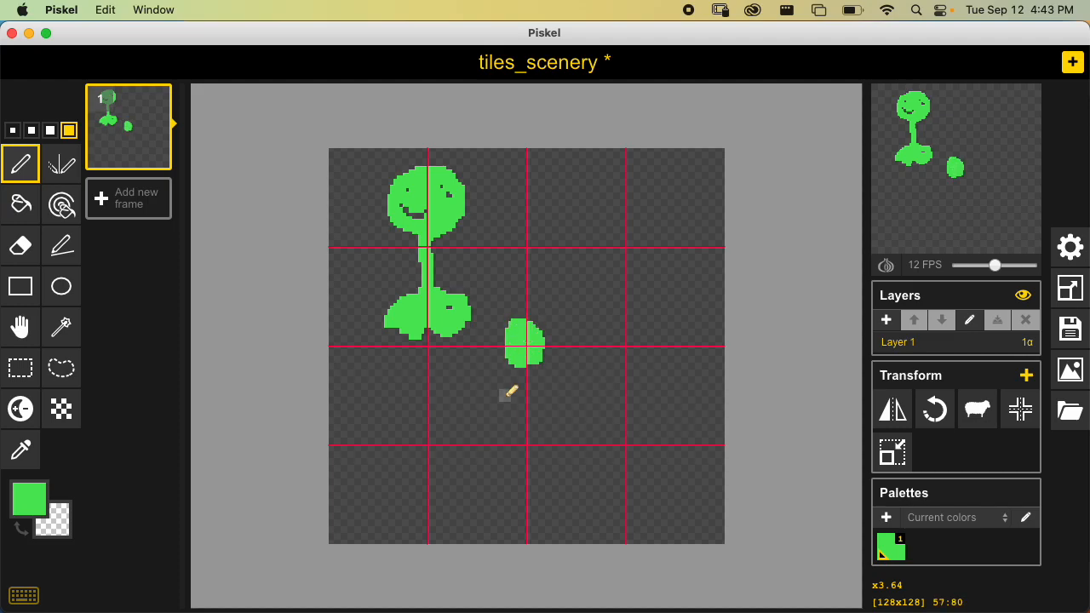
key(ctrl+z)
key(ctrl+z)
key(ctrl+z)
key(ctrl+z)
key(ctrl+z)
key(ctrl+z)
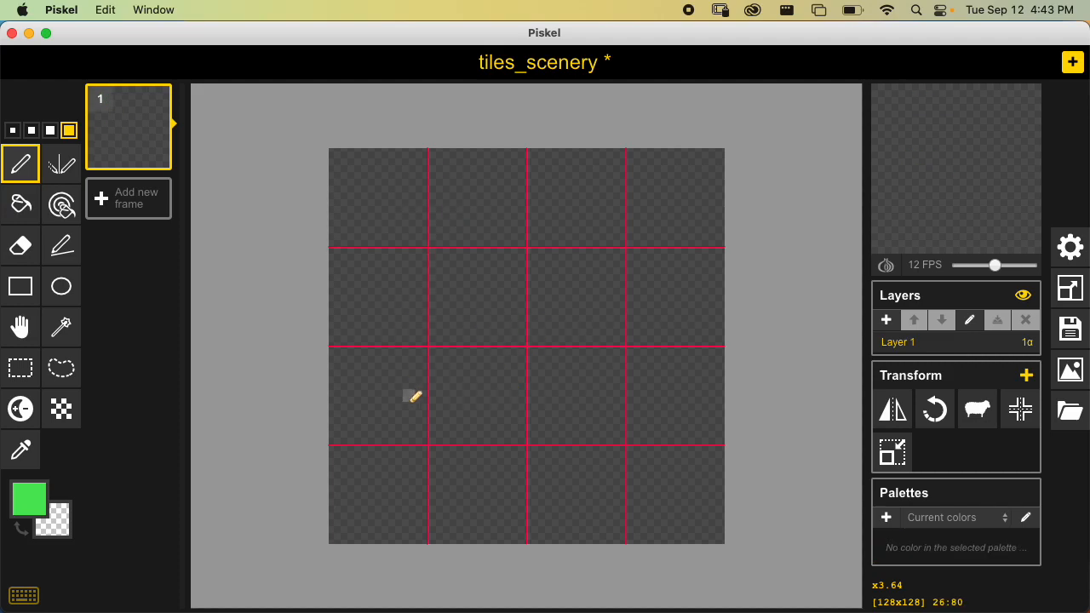
Replace a large trial square outline with a small green X in the upper-left cell and a large X over the lower-right cells.
mouse_move(382, 421)
mouse_down()
mouse_move(600, 348)
mouse_move(604, 240)
mouse_move(524, 208)
mouse_move(402, 194)
mouse_move(378, 420)
mouse_up()
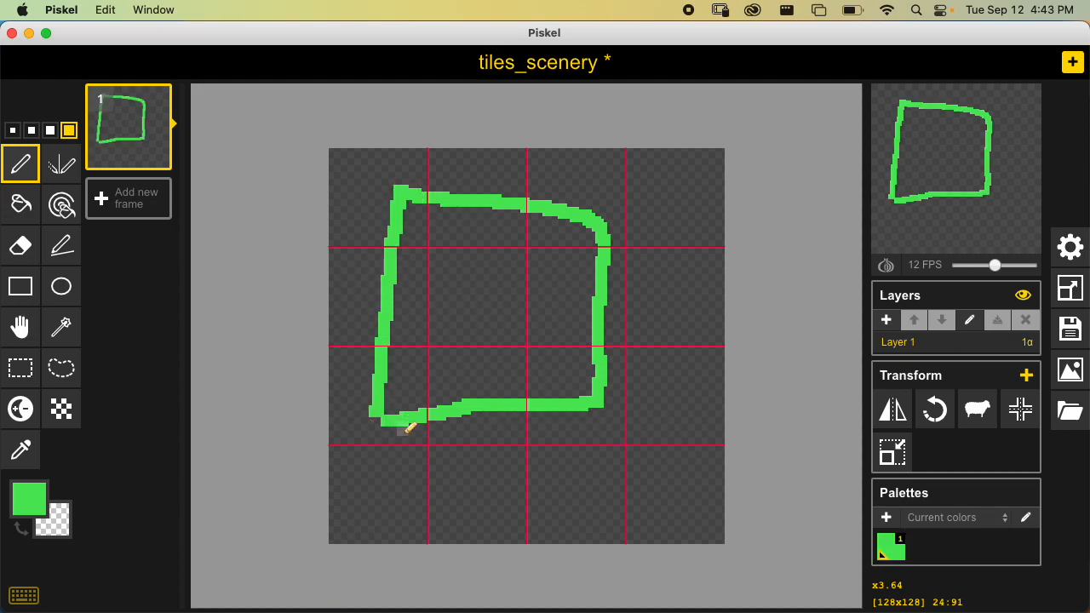
key(ctrl+z)
drag(372, 182, 417, 216)
drag(417, 160, 337, 249)
drag(473, 289, 696, 483)
mouse_move(686, 290)
mouse_down()
mouse_move(627, 346)
mouse_move(478, 506)
mouse_up()
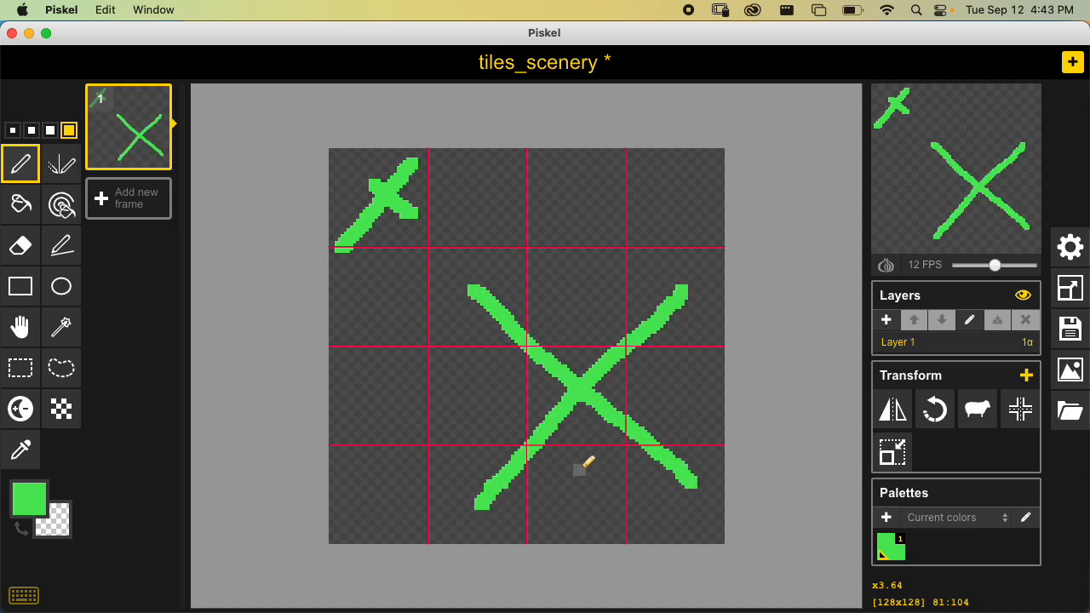
Undo both green crosses and a small closed outline sketched where the four upper-left cells meet.
key(ctrl+z)
key(ctrl+z)
key(ctrl+z)
key(ctrl+z)
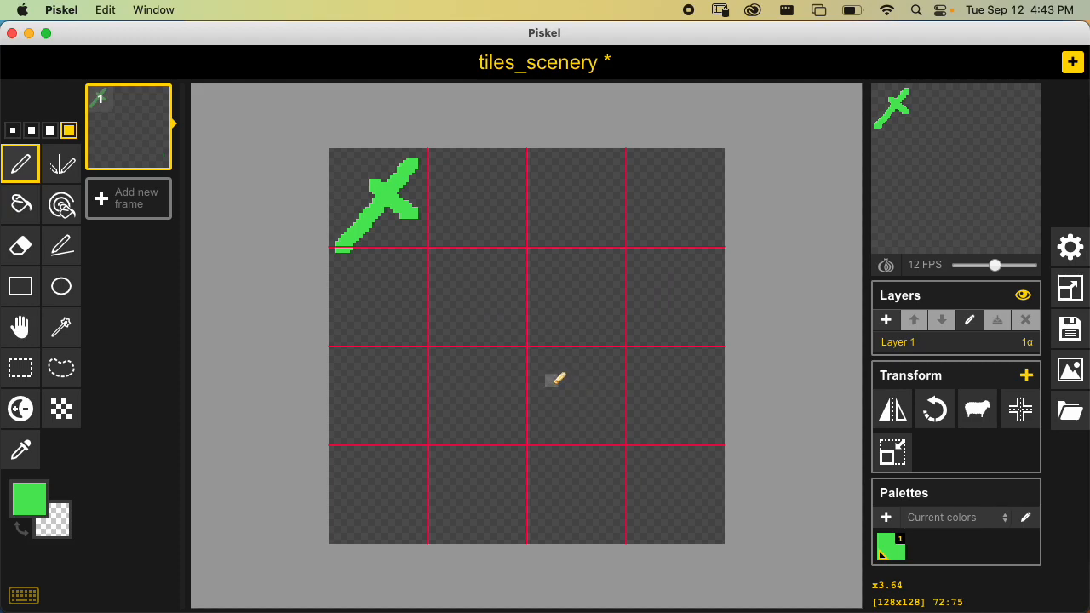
key(ctrl+z)
key(ctrl+z)
key(ctrl+z)
mouse_move(395, 288)
mouse_down()
mouse_move(424, 205)
mouse_move(396, 283)
mouse_up()
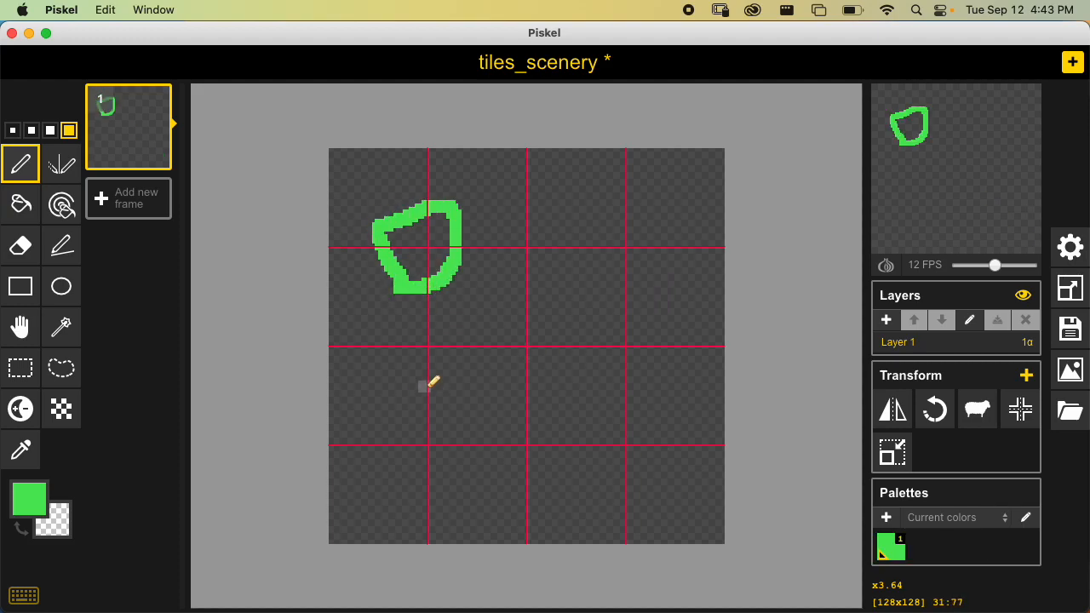
key(ctrl+z)
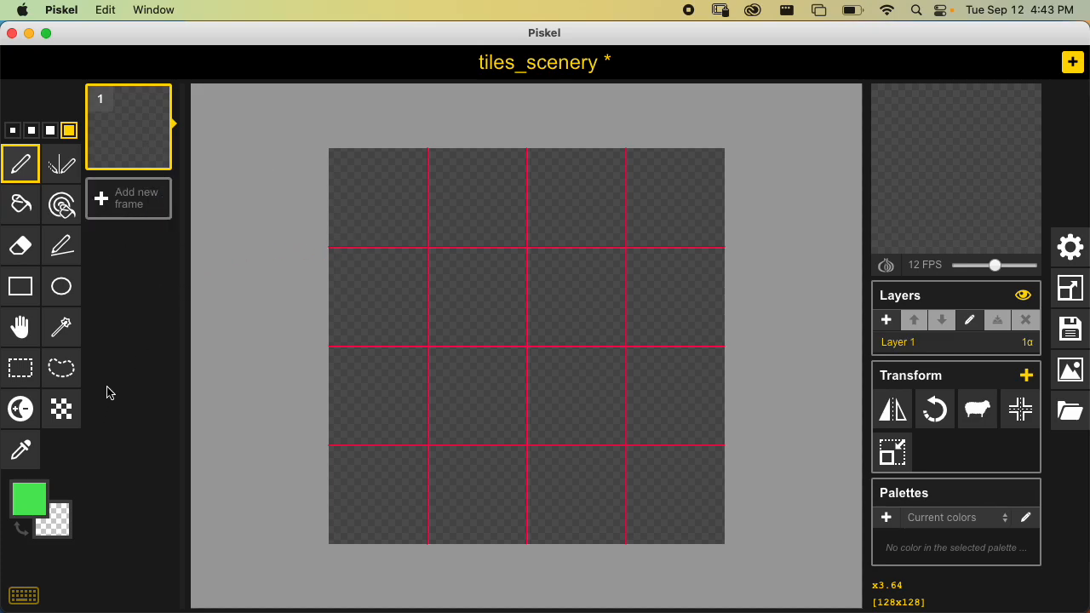
Paint three tree trunks with bases in olive brown #635f2d: a small one in the upper-left cell, a thick central one and a tall thin one at lower left.
click(29, 499)
drag(216, 367, 217, 343)
drag(146, 369, 146, 396)
click(141, 277)
mouse_move(353, 227)
mouse_down()
mouse_move(401, 225)
mouse_move(379, 216)
mouse_move(379, 179)
mouse_up()
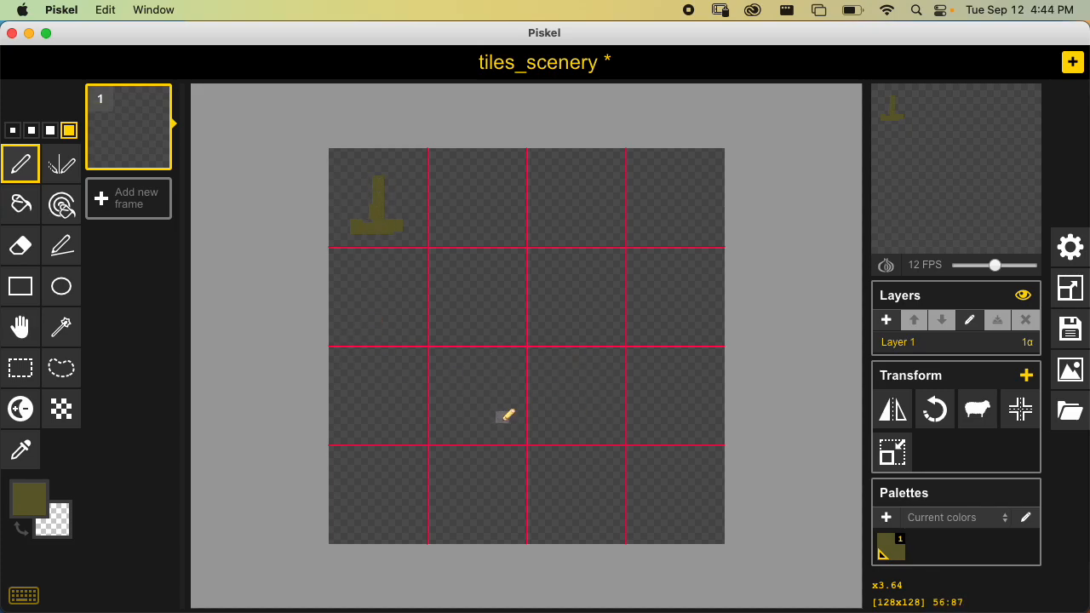
mouse_move(508, 417)
mouse_down()
mouse_move(649, 416)
mouse_move(630, 403)
mouse_move(600, 409)
mouse_move(576, 389)
mouse_move(511, 409)
mouse_move(599, 404)
mouse_move(579, 383)
mouse_move(579, 277)
mouse_move(562, 356)
mouse_move(560, 287)
mouse_move(572, 344)
mouse_move(579, 279)
mouse_move(574, 366)
mouse_up()
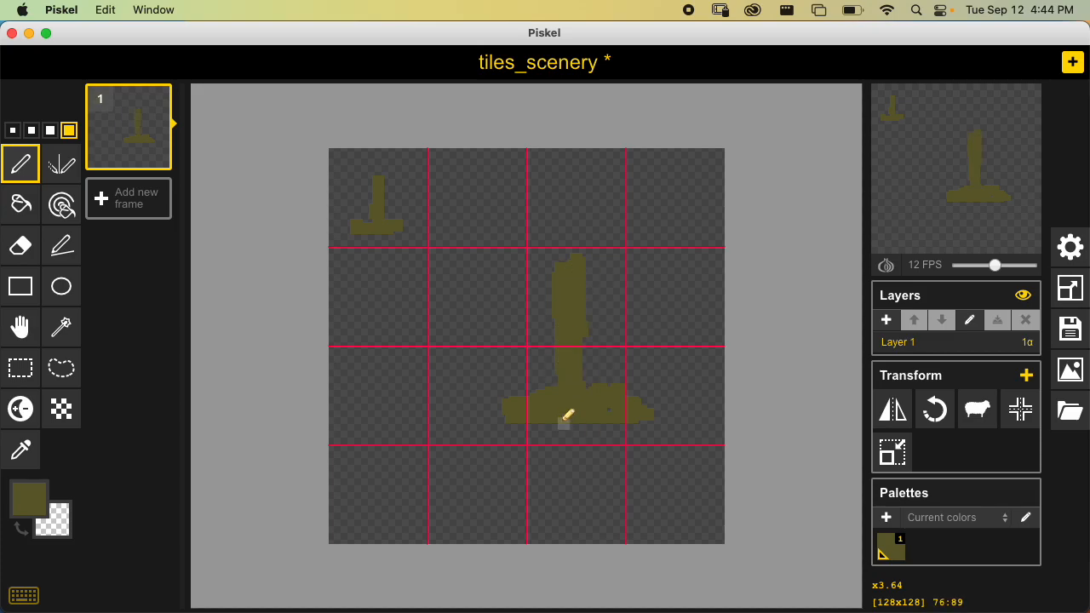
mouse_move(365, 506)
mouse_down()
mouse_move(406, 516)
mouse_move(358, 511)
mouse_move(387, 505)
mouse_move(377, 506)
mouse_move(379, 302)
mouse_move(380, 491)
mouse_move(371, 314)
mouse_up()
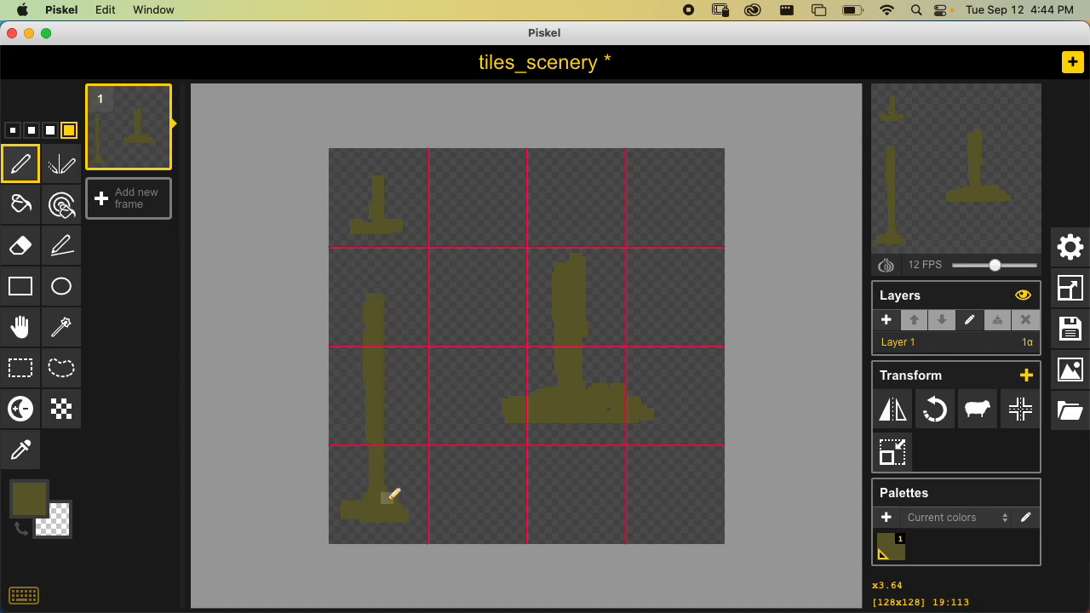
Choose a medium green and paint rounded crowns on the small upper-left trunk and the tall thin trunk below it.
click(46, 498)
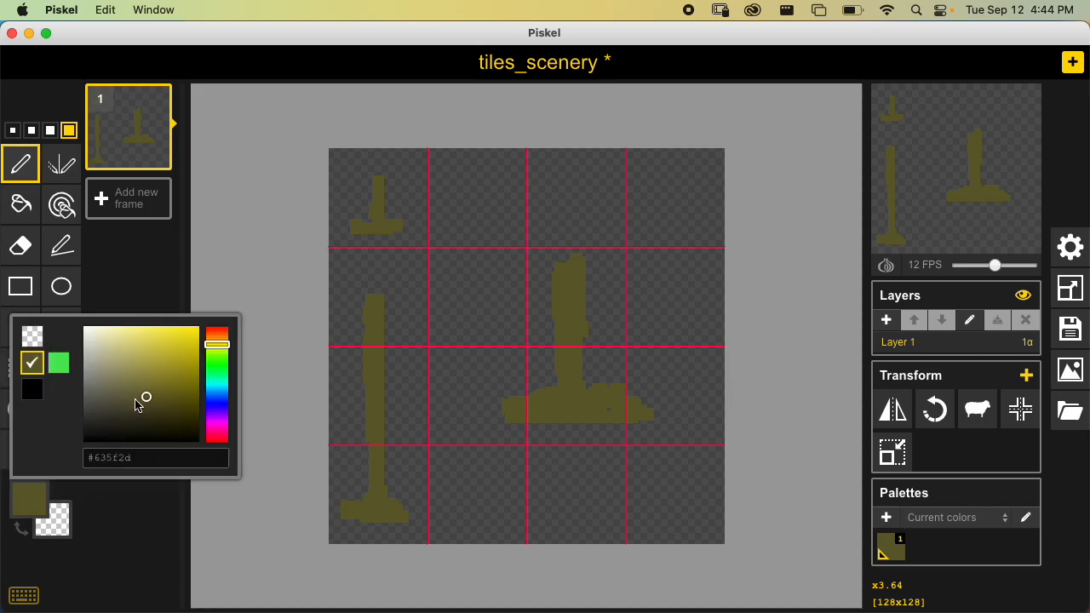
drag(223, 344, 219, 365)
drag(173, 382, 167, 352)
click(283, 248)
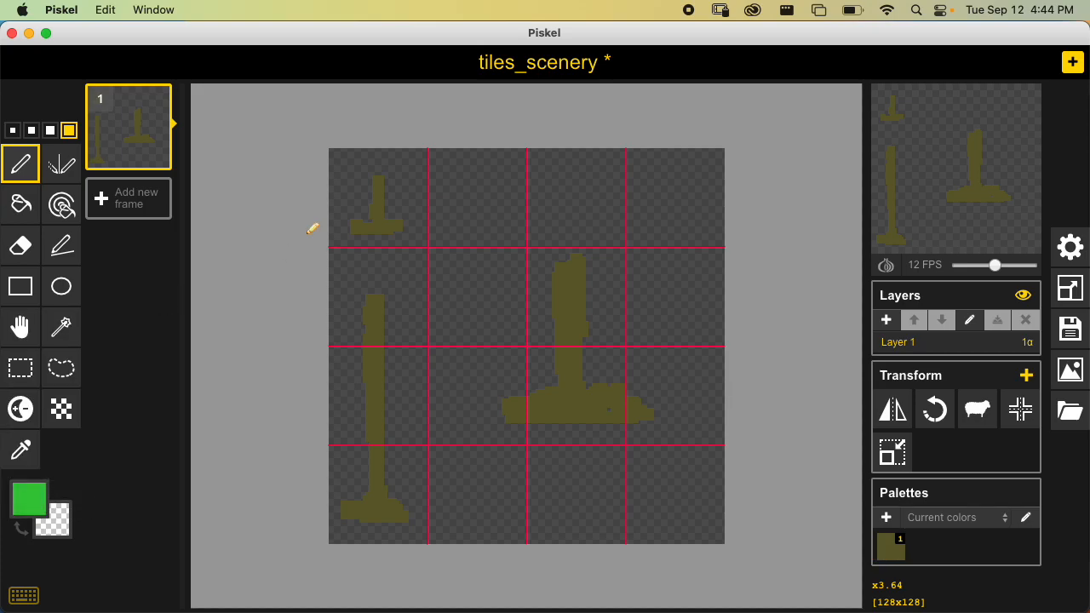
drag(384, 186, 378, 177)
mouse_move(375, 305)
mouse_down()
mouse_move(352, 298)
mouse_move(366, 303)
mouse_move(384, 281)
mouse_move(370, 302)
mouse_move(356, 288)
mouse_up()
Outline a large green crown above the thick trunk, fill it with the Paint bucket, and cover the remaining gaps with the Pen tool.
mouse_move(573, 310)
mouse_down()
mouse_move(658, 191)
mouse_move(485, 272)
mouse_move(577, 304)
mouse_move(598, 287)
mouse_move(574, 260)
mouse_move(554, 285)
mouse_move(632, 253)
mouse_move(626, 278)
mouse_move(638, 268)
mouse_move(566, 251)
mouse_up()
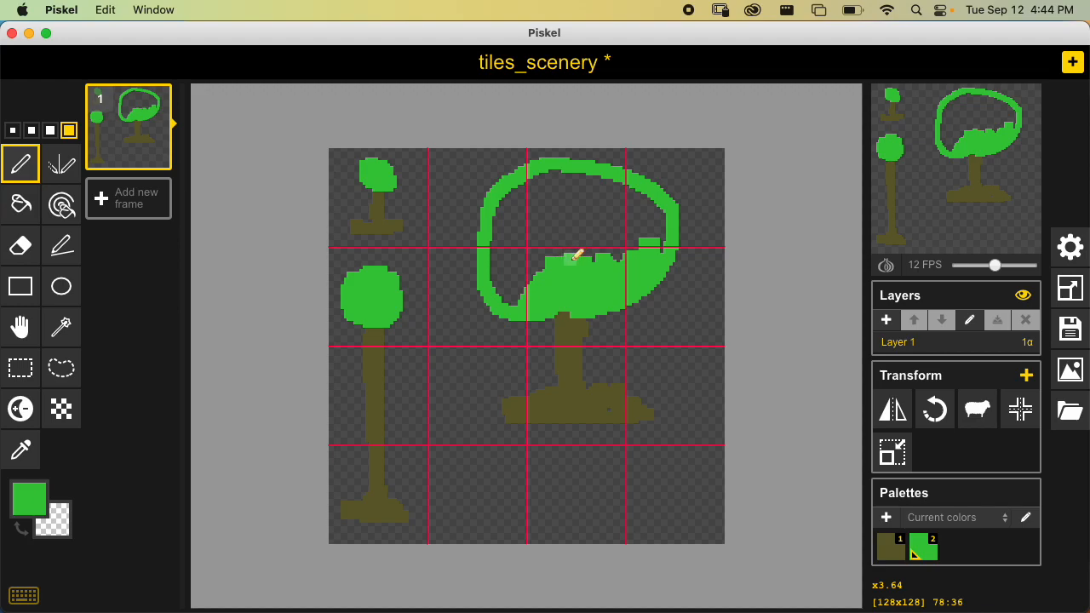
key(b)
click(585, 246)
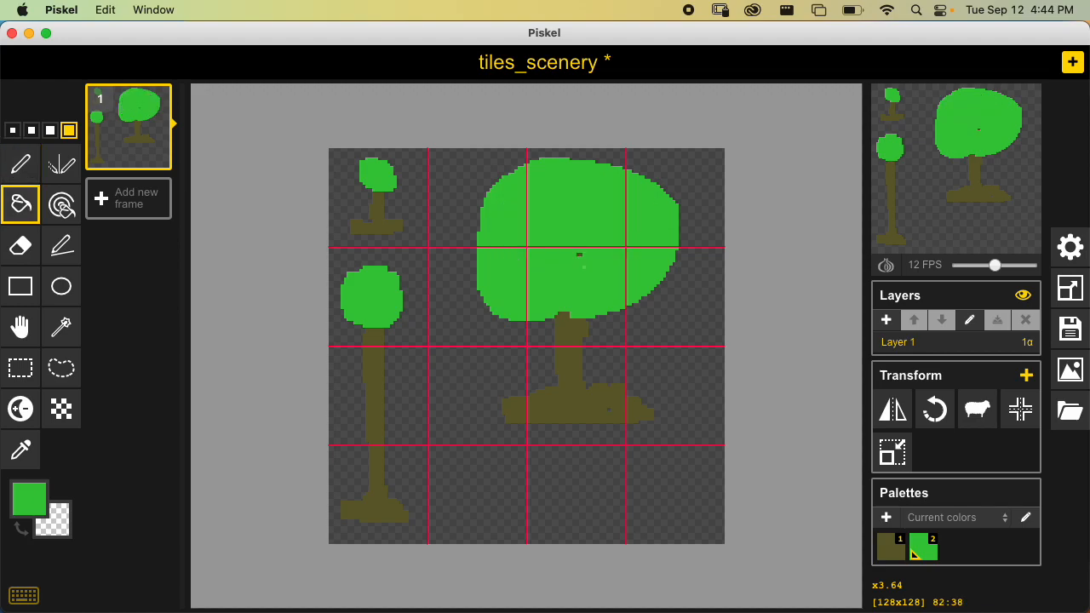
key(p)
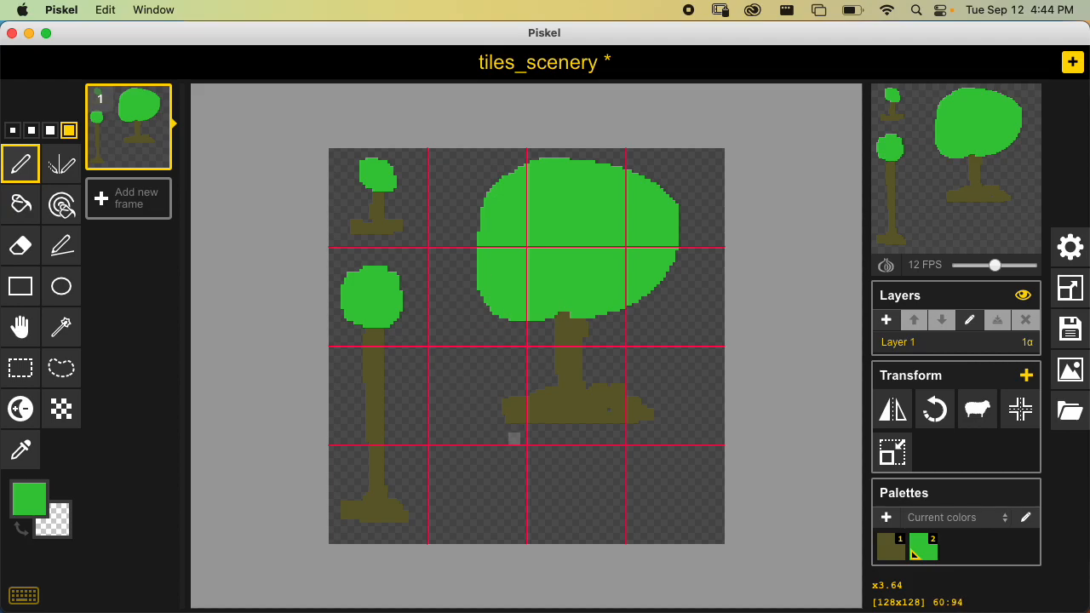
Add a second empty frame and set the animation preview speed to 0 FPS.
click(129, 199)
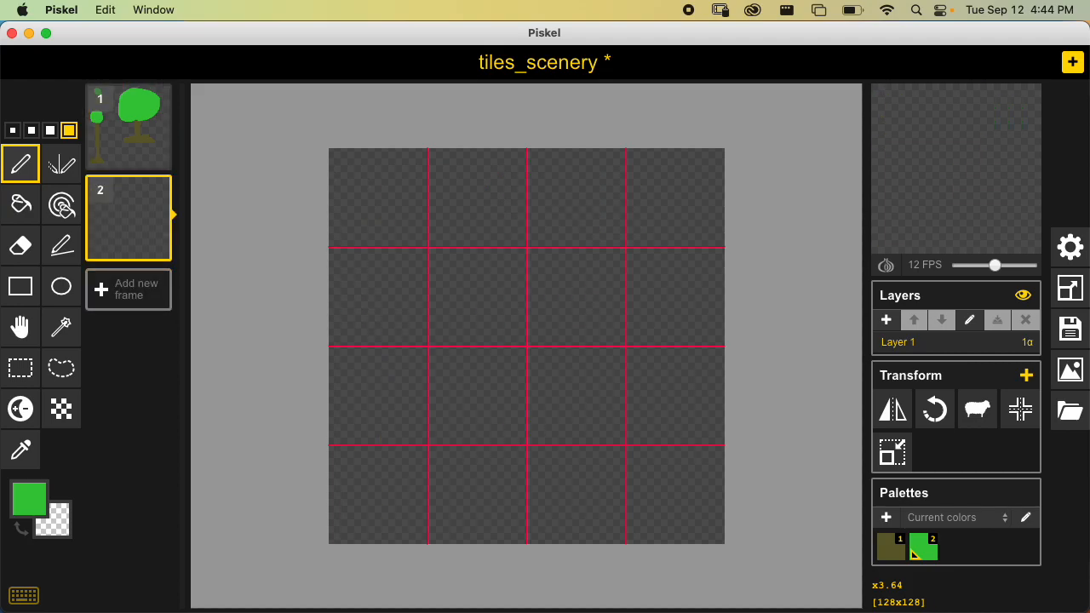
drag(994, 265, 958, 265)
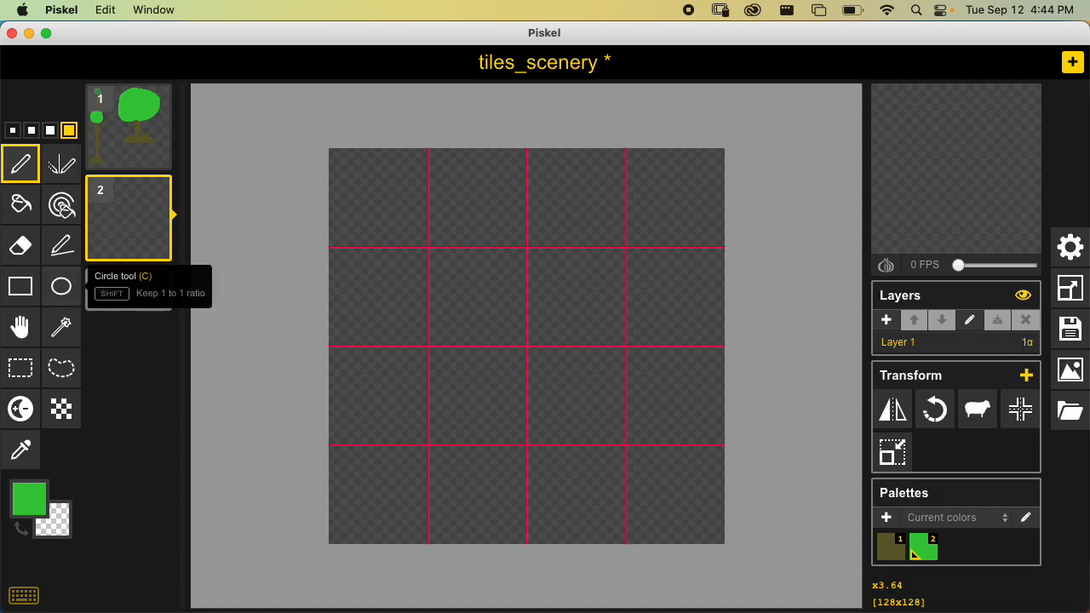
Choose a warm grey and paint four differently shaped rocks, one in each cell of the second frame's top row.
click(29, 498)
mouse_move(217, 365)
mouse_down()
mouse_move(217, 336)
mouse_move(111, 403)
mouse_move(94, 376)
mouse_up()
click(281, 334)
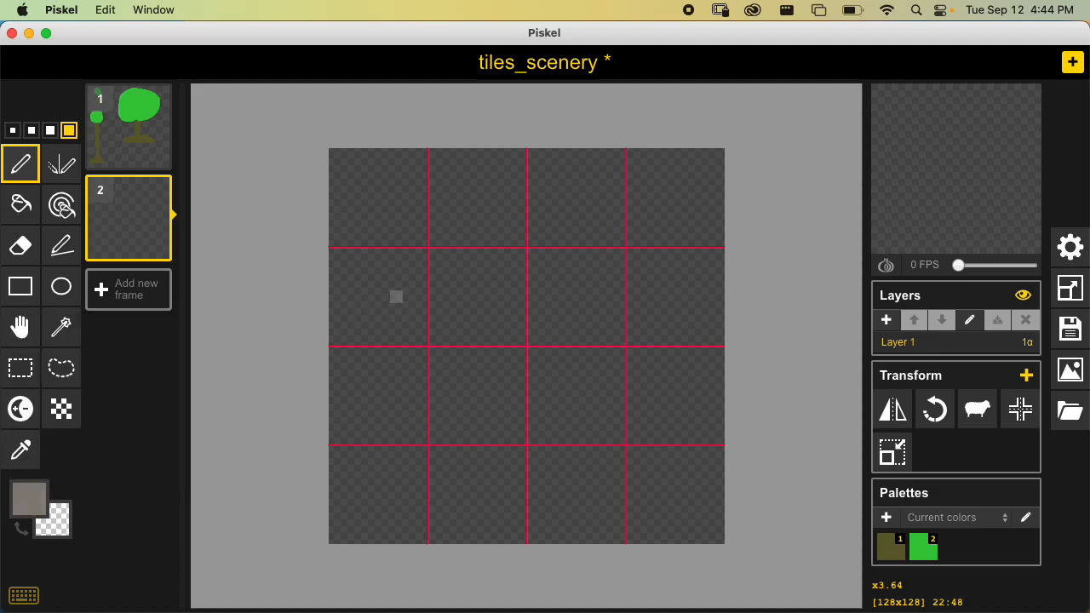
mouse_move(369, 225)
mouse_down()
mouse_move(382, 185)
mouse_move(378, 223)
mouse_up()
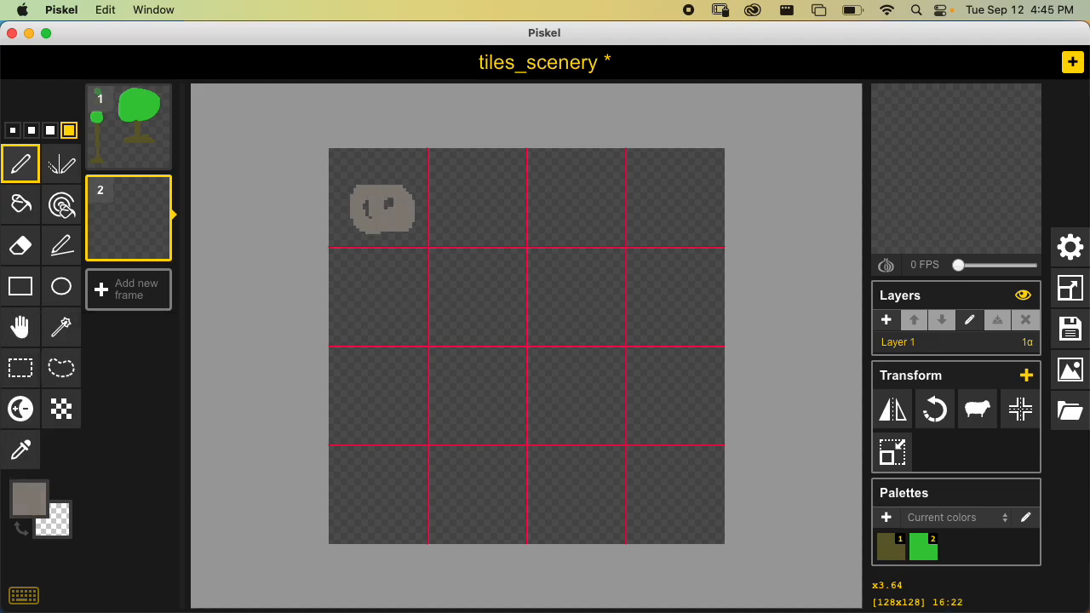
mouse_move(462, 222)
mouse_down()
mouse_move(450, 204)
mouse_move(481, 222)
mouse_up()
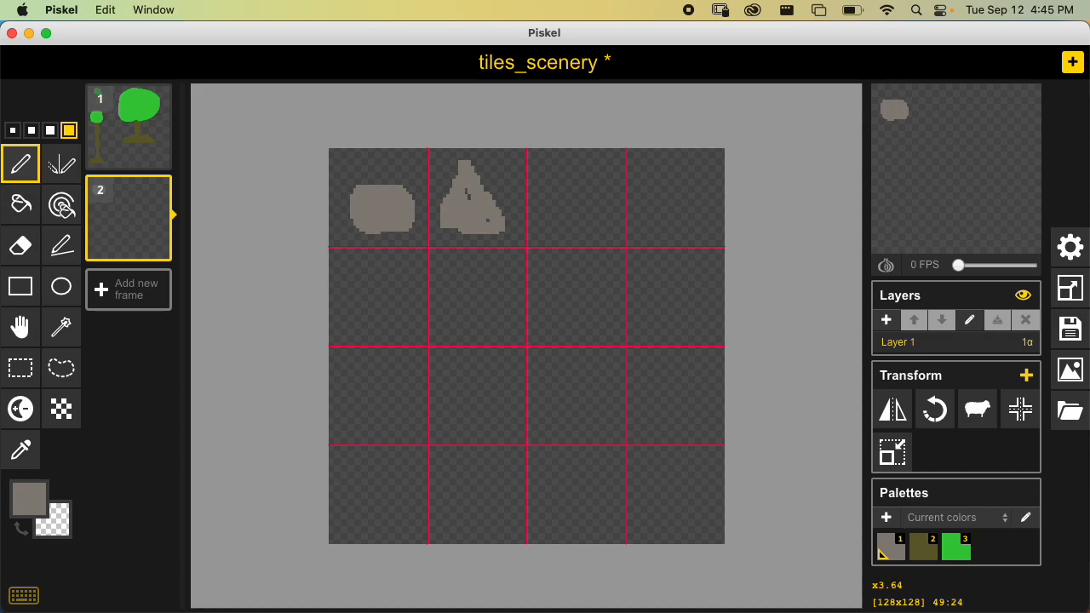
mouse_move(539, 188)
mouse_down()
mouse_move(572, 220)
mouse_move(544, 213)
mouse_move(575, 199)
mouse_up()
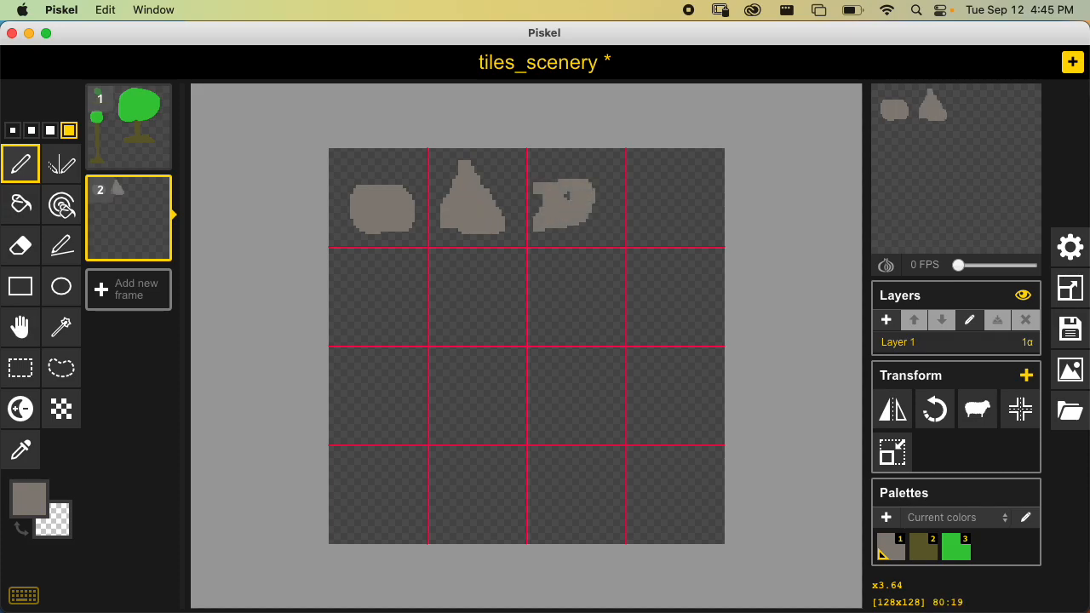
mouse_move(669, 225)
mouse_down()
mouse_move(647, 223)
mouse_move(659, 213)
mouse_up()
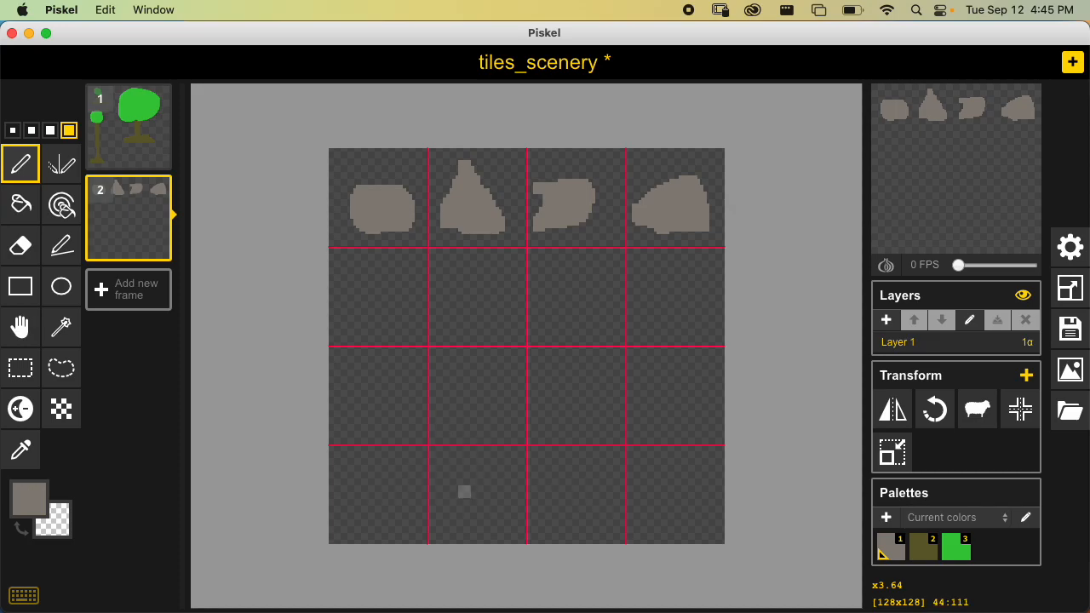
Paint a large grey rock formation in the lower-left nine cells: a flat base, a thin stem and a wide filled slab on top.
mouse_move(403, 501)
mouse_down()
mouse_move(553, 497)
mouse_move(559, 439)
mouse_move(439, 430)
mouse_move(385, 462)
mouse_move(392, 478)
mouse_move(453, 463)
mouse_move(456, 445)
mouse_move(477, 449)
mouse_move(480, 468)
mouse_move(533, 454)
mouse_up()
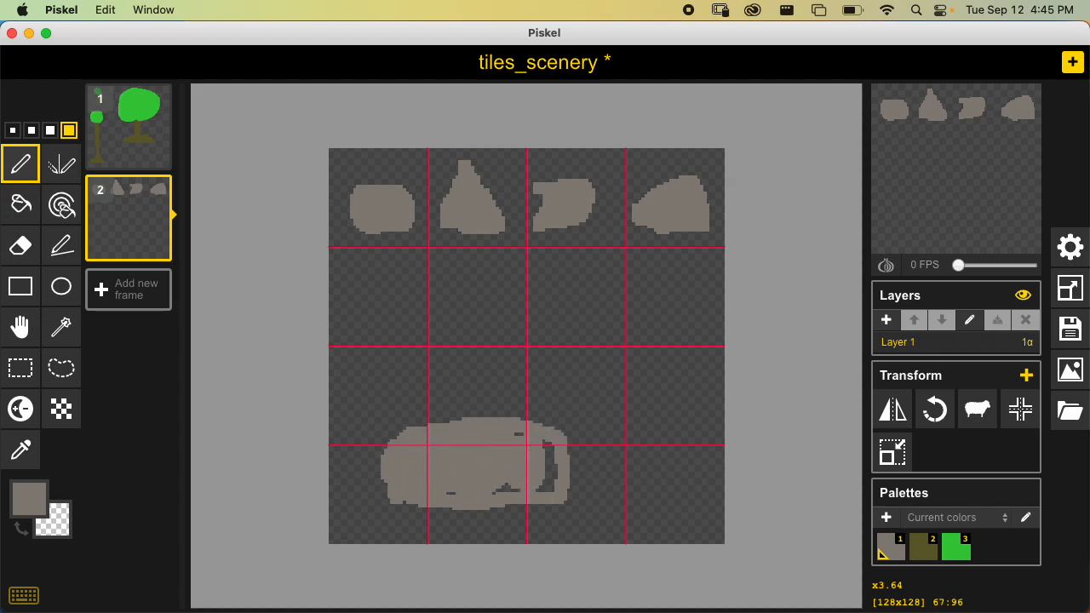
key(ctrl+z)
mouse_move(400, 490)
mouse_down()
mouse_move(544, 484)
mouse_move(402, 471)
mouse_move(398, 486)
mouse_move(533, 468)
mouse_up()
drag(459, 474, 542, 474)
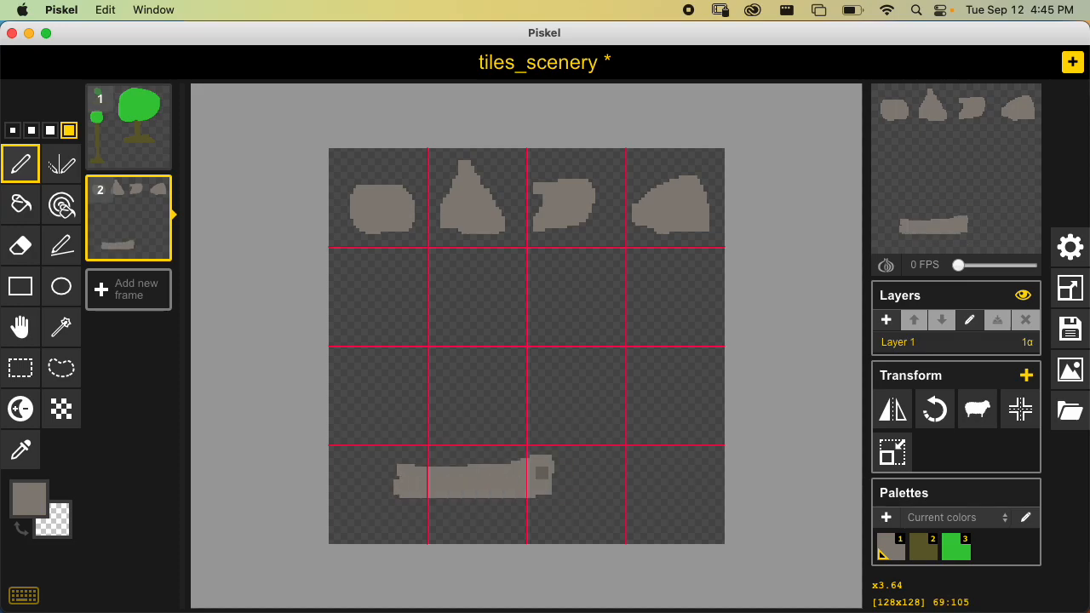
drag(479, 462, 473, 364)
mouse_move(404, 383)
mouse_down()
mouse_move(588, 298)
mouse_move(397, 276)
mouse_move(463, 372)
mouse_up()
key(b)
click(514, 338)
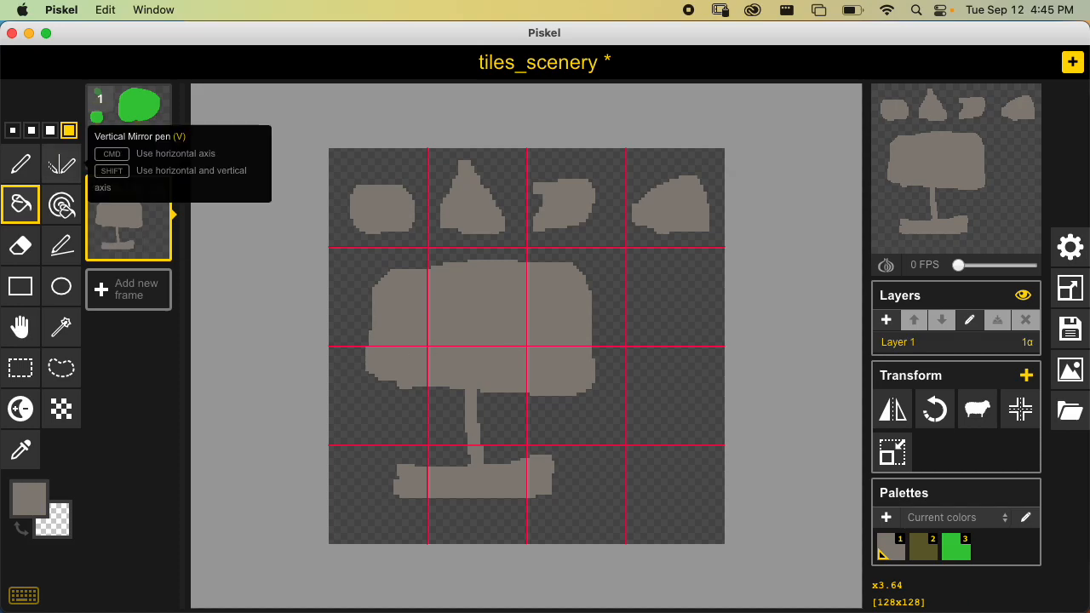
Paint a cluster of three small grey stones in each of the three lower cells of the last column with the Pen tool.
click(21, 164)
mouse_move(650, 322)
mouse_down()
mouse_move(673, 309)
mouse_move(662, 317)
mouse_up()
drag(684, 291, 695, 292)
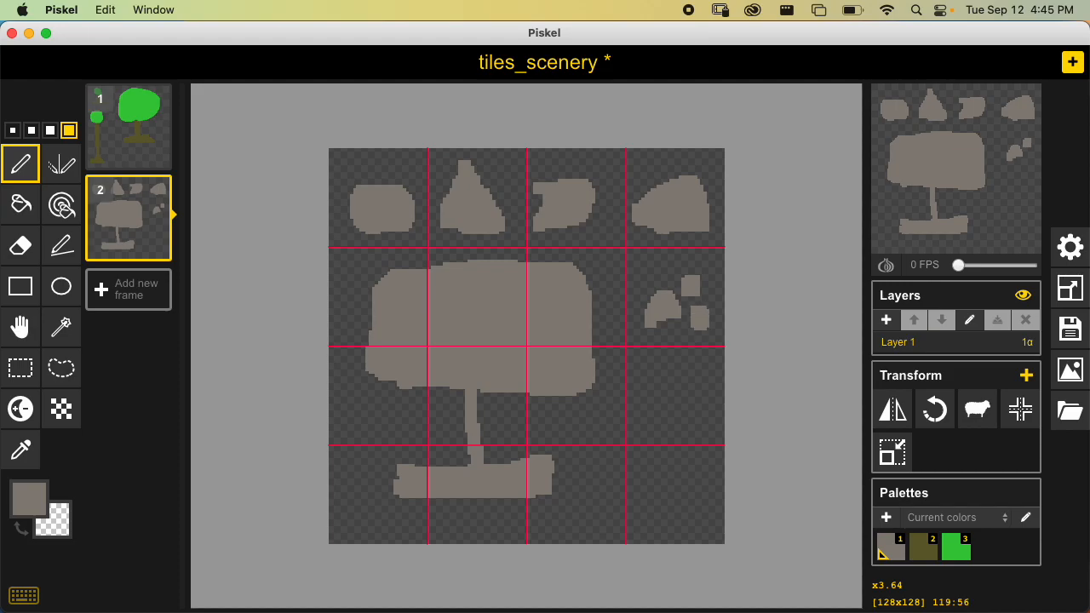
drag(660, 417, 677, 405)
click(702, 420)
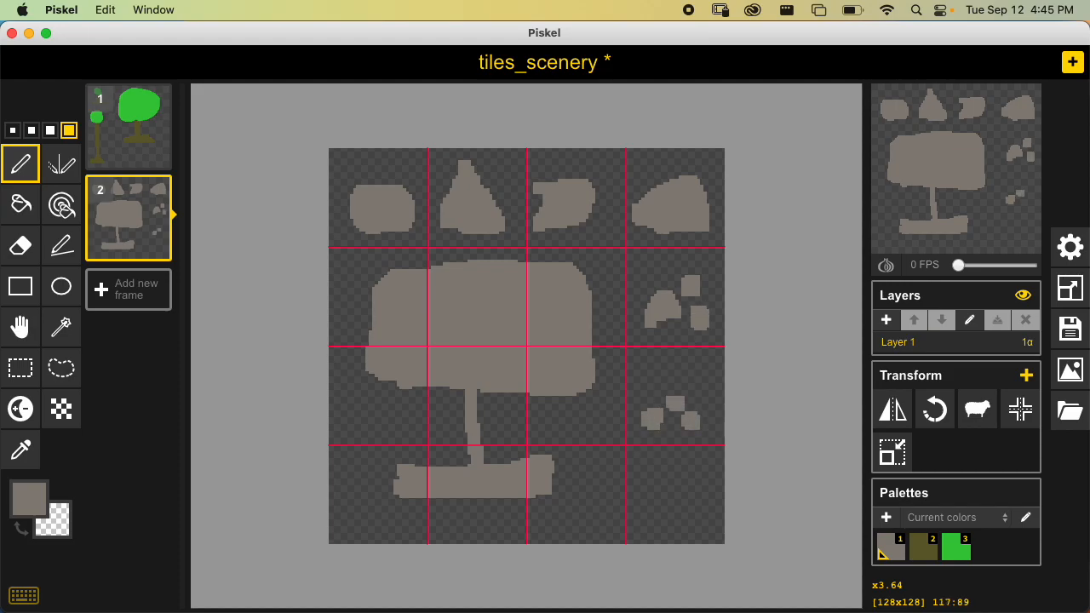
drag(653, 513, 652, 503)
drag(679, 493, 679, 490)
drag(693, 513, 689, 512)
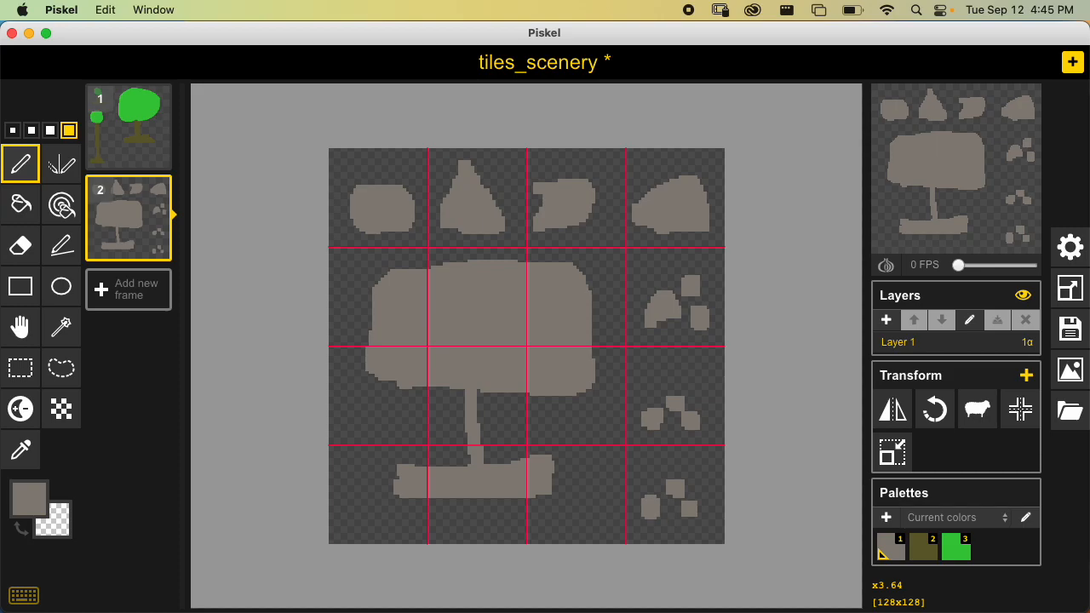
Add a third frame and paint four spiky grass tufts in dark green #286334 across its top row.
click(128, 289)
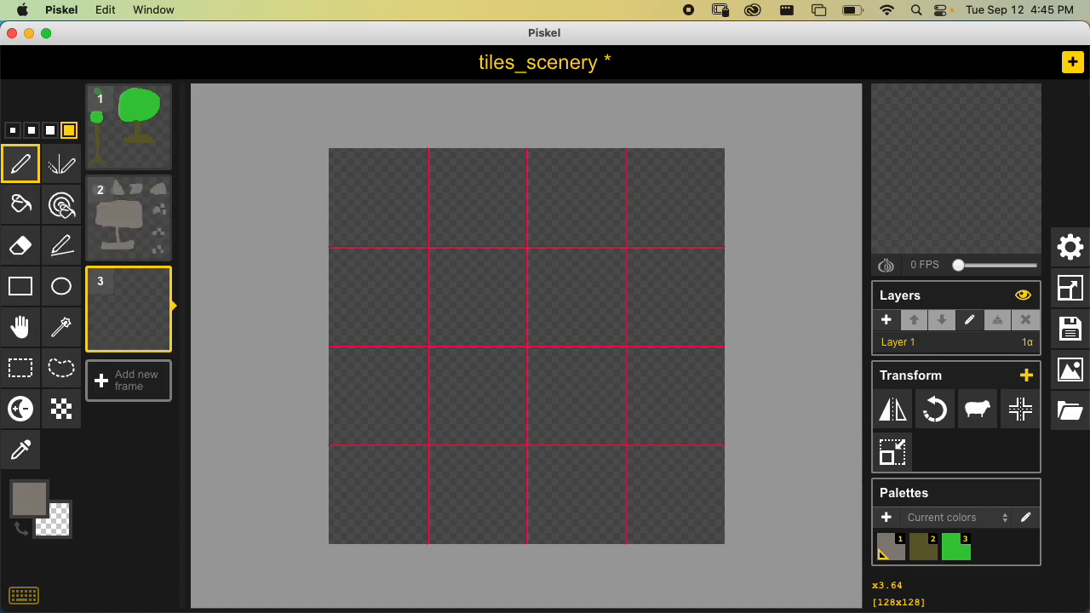
click(28, 498)
click(217, 369)
mouse_move(134, 350)
mouse_down()
mouse_move(136, 340)
mouse_move(152, 349)
mouse_move(172, 390)
mouse_move(166, 380)
mouse_move(151, 396)
mouse_up()
mouse_move(350, 204)
mouse_down()
mouse_move(377, 197)
mouse_move(375, 233)
mouse_move(403, 215)
mouse_move(470, 223)
mouse_up()
drag(478, 184, 471, 224)
drag(471, 224, 489, 206)
drag(568, 192, 599, 192)
drag(567, 225, 553, 182)
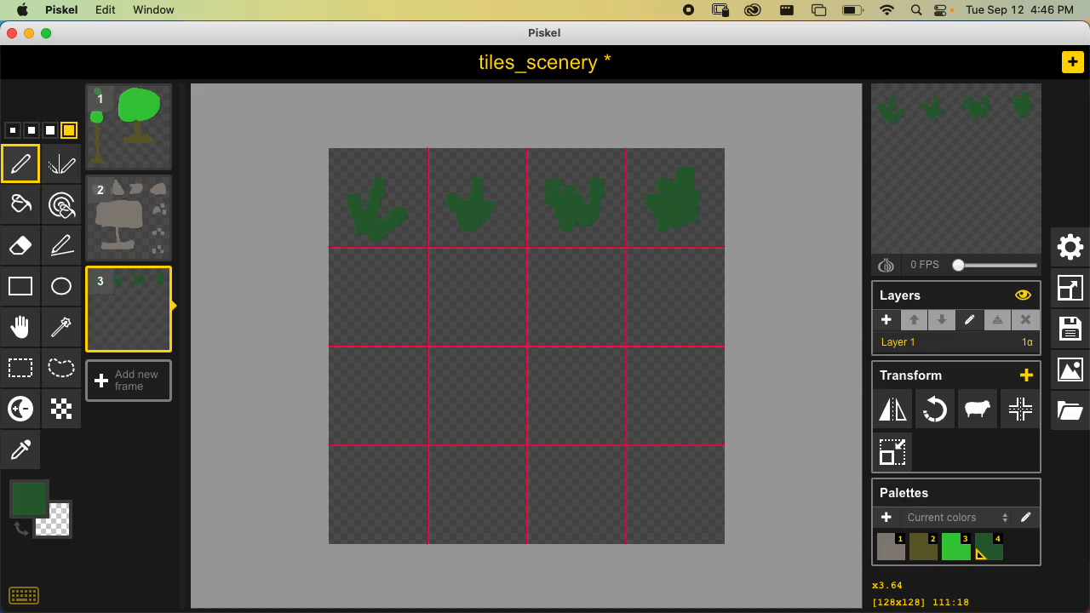
Choose light green #64db7d and paint four small irregular bushes, one in each cell of the second row.
click(29, 498)
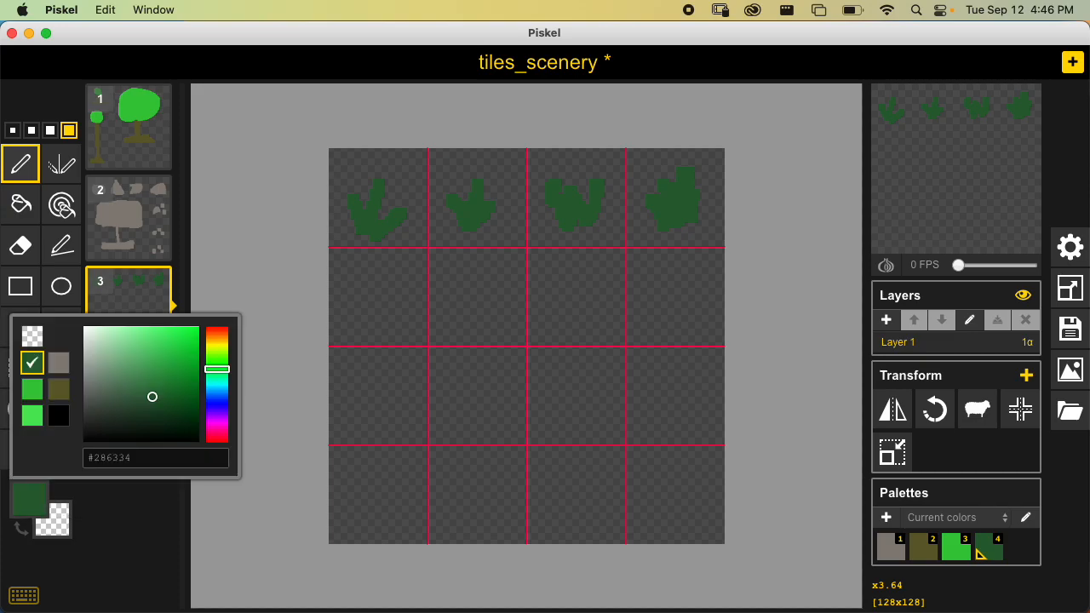
drag(151, 397, 147, 342)
mouse_move(378, 318)
mouse_down()
mouse_move(366, 299)
mouse_move(387, 289)
mouse_move(390, 317)
mouse_up()
mouse_move(466, 318)
mouse_down()
mouse_move(460, 293)
mouse_move(487, 306)
mouse_move(477, 299)
mouse_up()
mouse_move(562, 311)
mouse_down()
mouse_move(552, 281)
mouse_move(576, 271)
mouse_up()
drag(582, 294, 586, 309)
drag(599, 269, 592, 310)
mouse_move(672, 313)
mouse_down()
mouse_move(649, 295)
mouse_move(686, 290)
mouse_move(679, 271)
mouse_up()
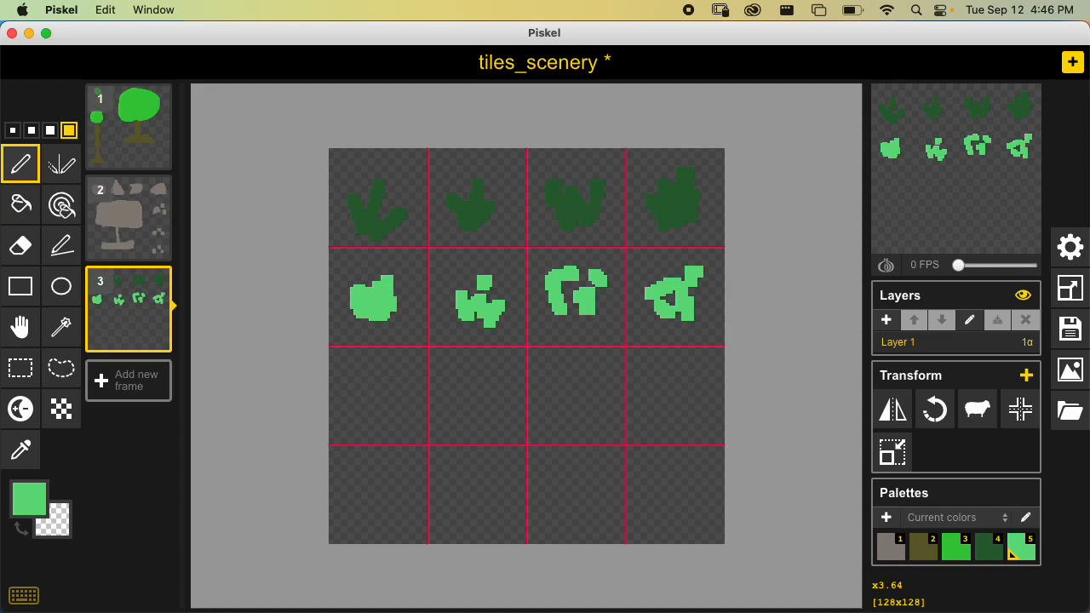
Paint four light green leafy flower stems, one in each cell of the third row.
mouse_move(361, 398)
mouse_down()
mouse_move(376, 425)
mouse_move(392, 395)
mouse_move(375, 369)
mouse_up()
mouse_move(467, 425)
mouse_down()
mouse_move(466, 396)
mouse_move(487, 412)
mouse_up()
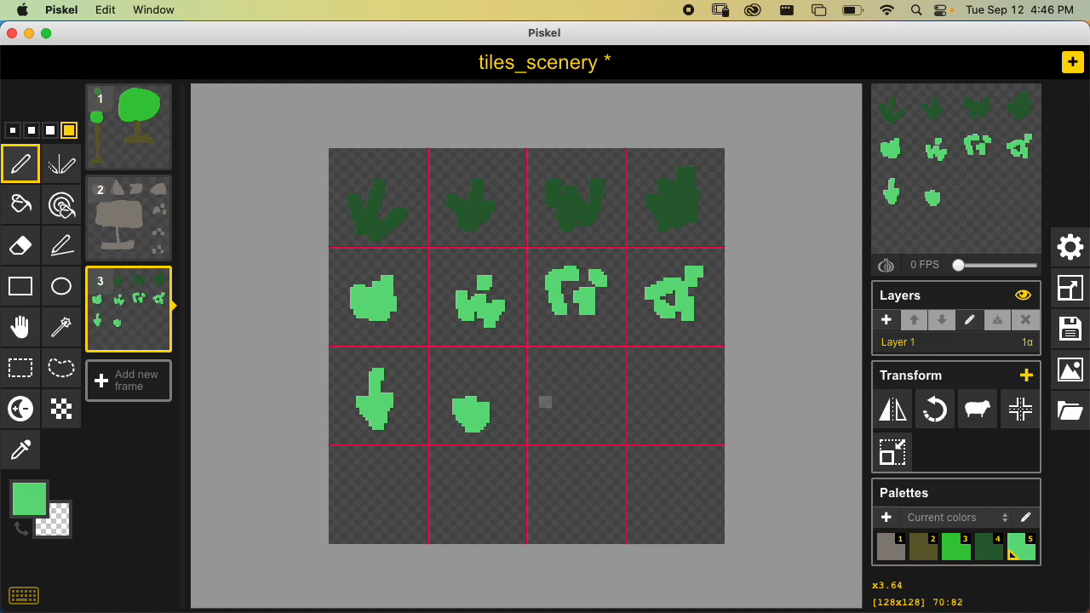
drag(580, 417, 583, 394)
mouse_move(584, 421)
mouse_down()
mouse_move(571, 404)
mouse_move(598, 405)
mouse_up()
mouse_move(677, 417)
mouse_down()
mouse_move(682, 385)
mouse_move(691, 406)
mouse_up()
drag(675, 416, 648, 390)
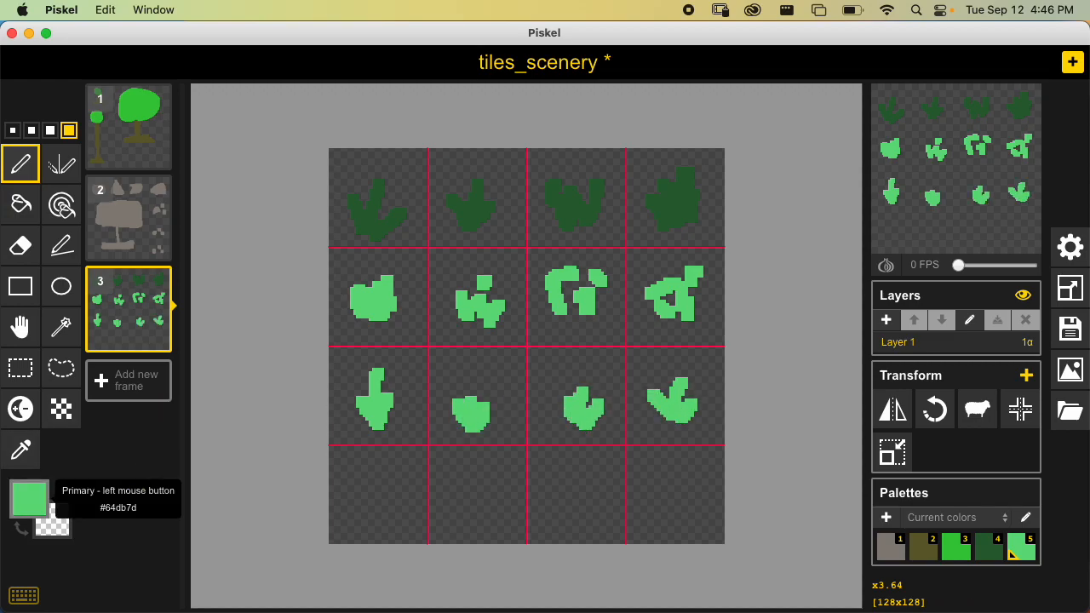
Choose blue #3b9af4 and paint a rounded bloom on top of the first flower stem in the third row.
click(29, 499)
drag(217, 370, 217, 393)
click(166, 348)
drag(165, 347, 170, 331)
mouse_move(366, 367)
mouse_down()
mouse_move(373, 360)
mouse_move(390, 373)
mouse_up()
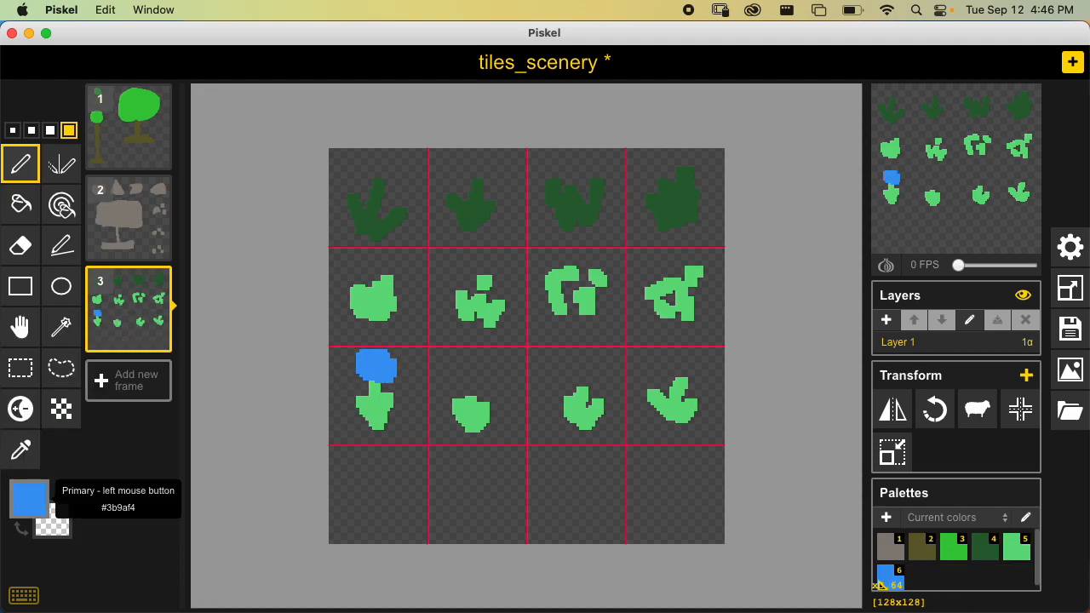
Choose purple #7b5ba9 and paint a round bloom above the second flower stem.
click(29, 498)
click(217, 411)
click(137, 365)
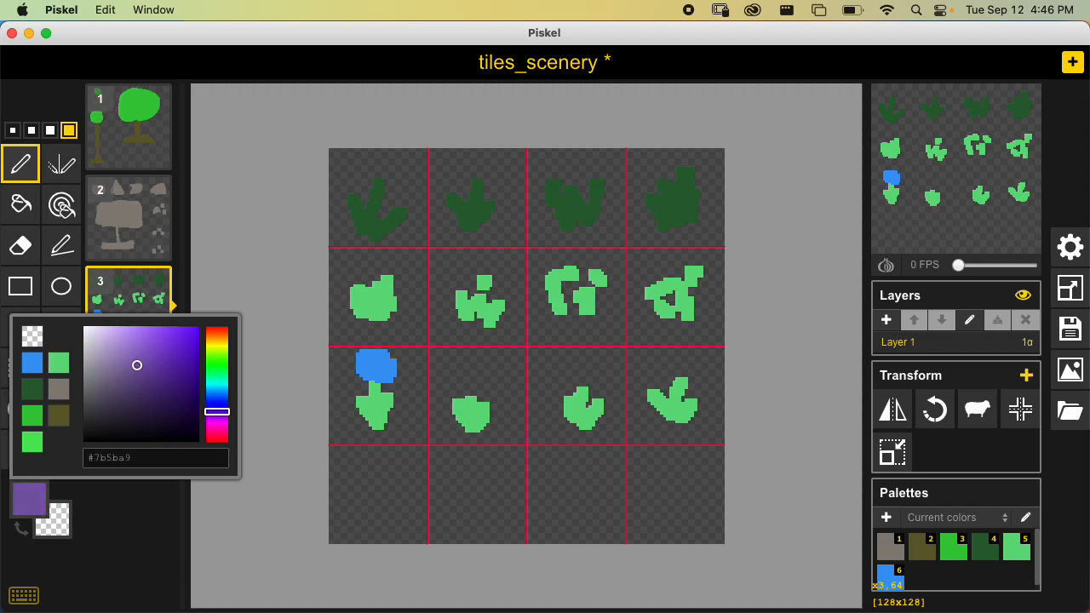
drag(480, 383, 447, 372)
Choose sandy yellow #d8c682 and paint a bloom extending sideways above the third flower stem.
click(28, 499)
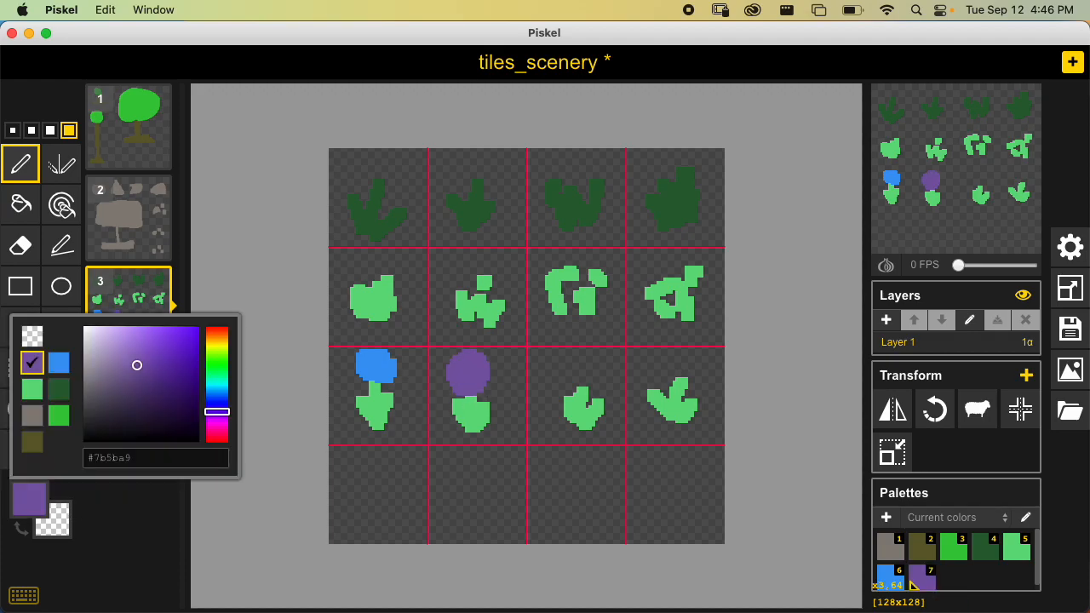
drag(217, 411, 217, 342)
drag(134, 350, 126, 343)
mouse_move(568, 385)
mouse_down()
mouse_move(578, 359)
mouse_move(588, 374)
mouse_move(546, 368)
mouse_up()
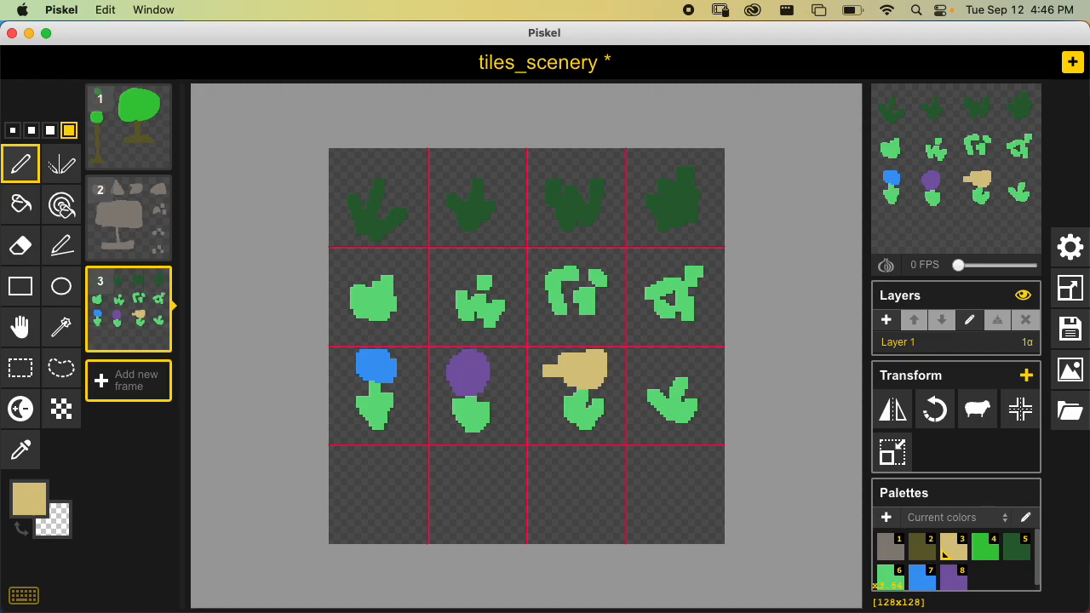
Choose pink and paint a rounded bloom above the fourth flower stem.
click(29, 498)
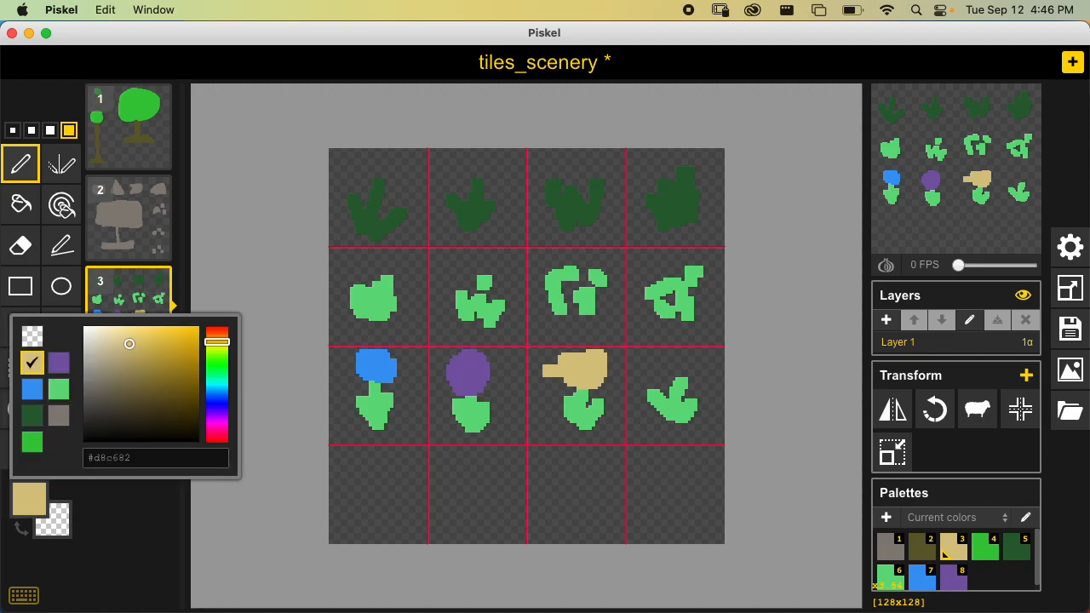
drag(217, 341, 217, 430)
drag(153, 339, 128, 335)
mouse_move(681, 367)
mouse_down()
mouse_move(672, 353)
mouse_move(674, 377)
mouse_up()
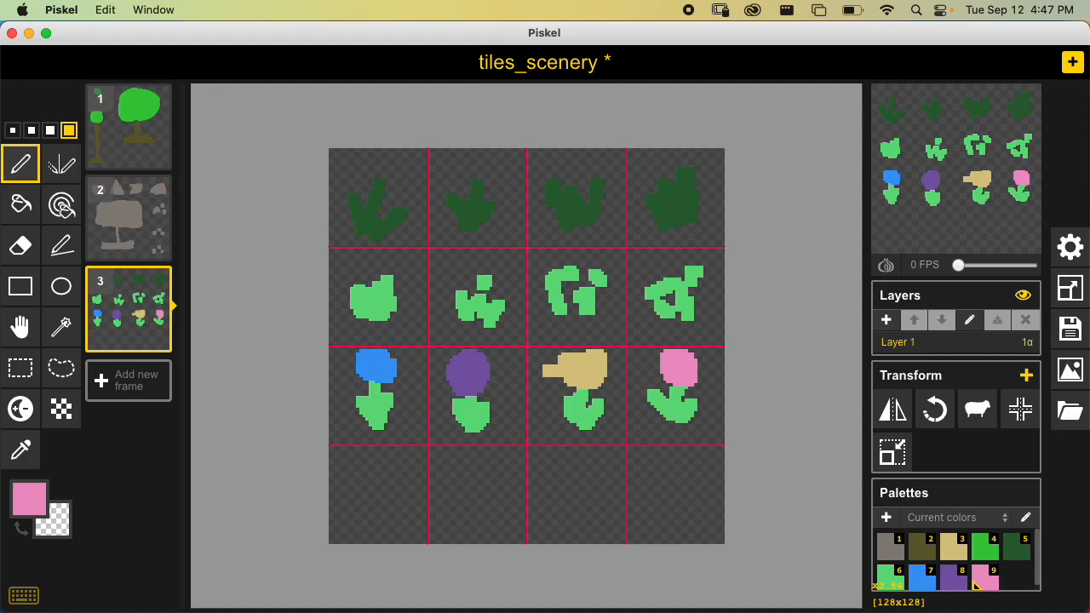
Save the sprite and export it as a PNG spritesheet with 2 columns, named tiles_scenery, into the game's Sprites folder.
key(super+s)
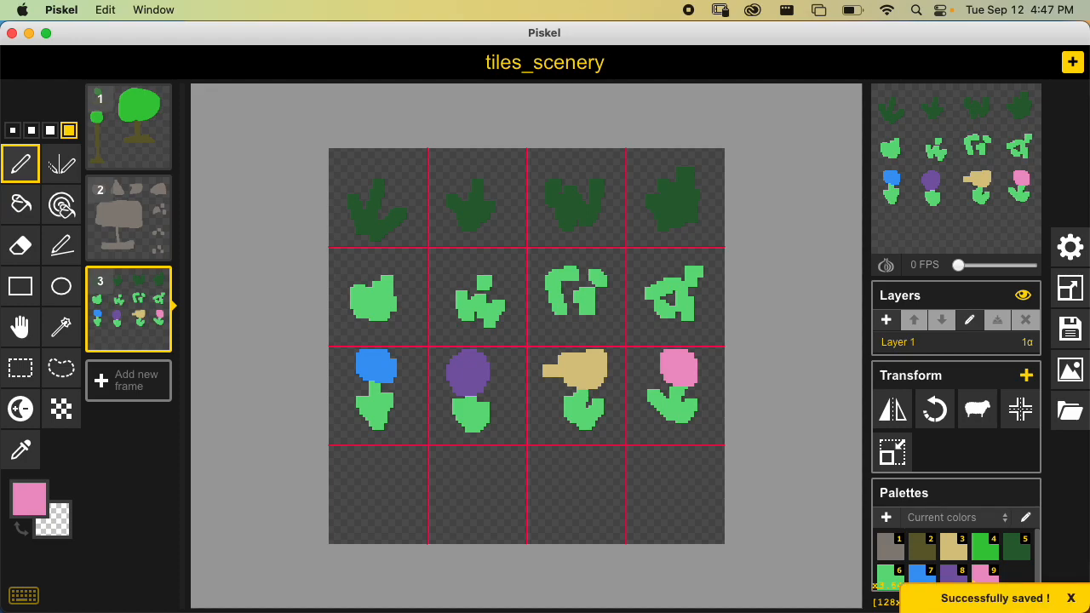
click(1069, 370)
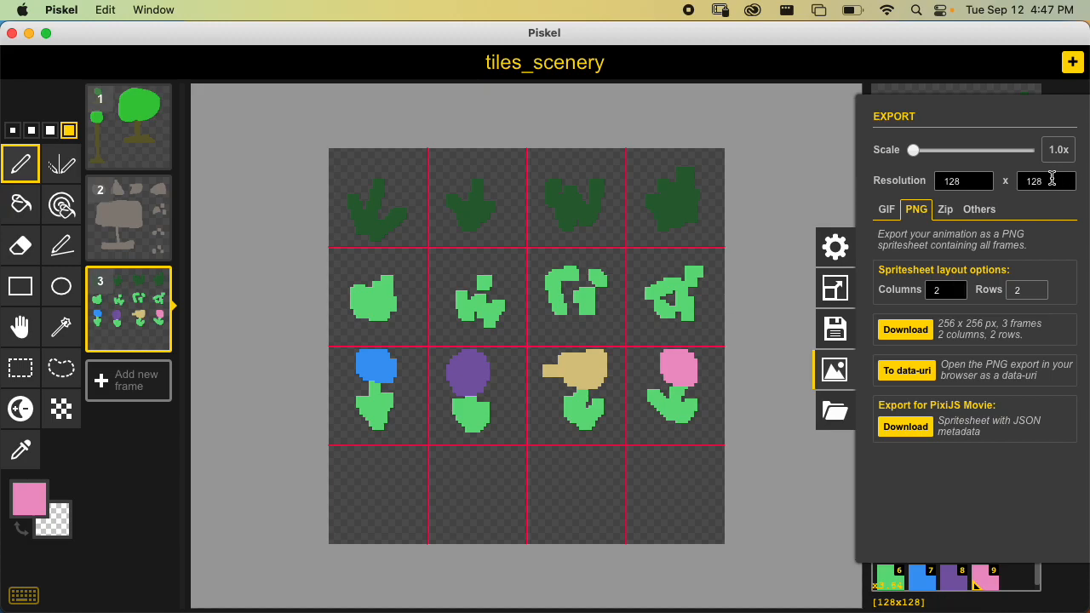
click(913, 332)
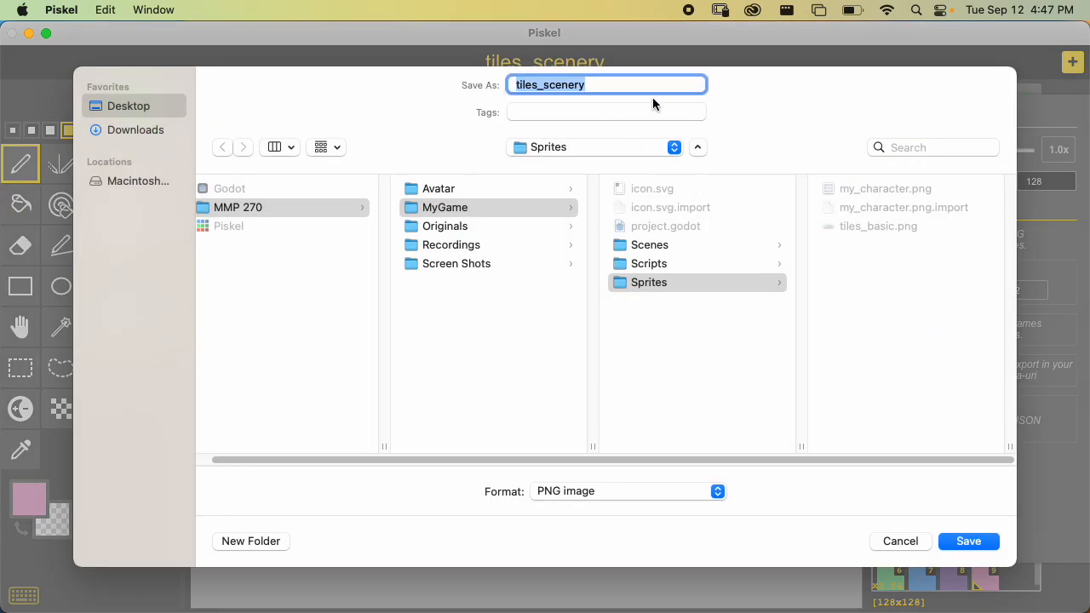
click(971, 549)
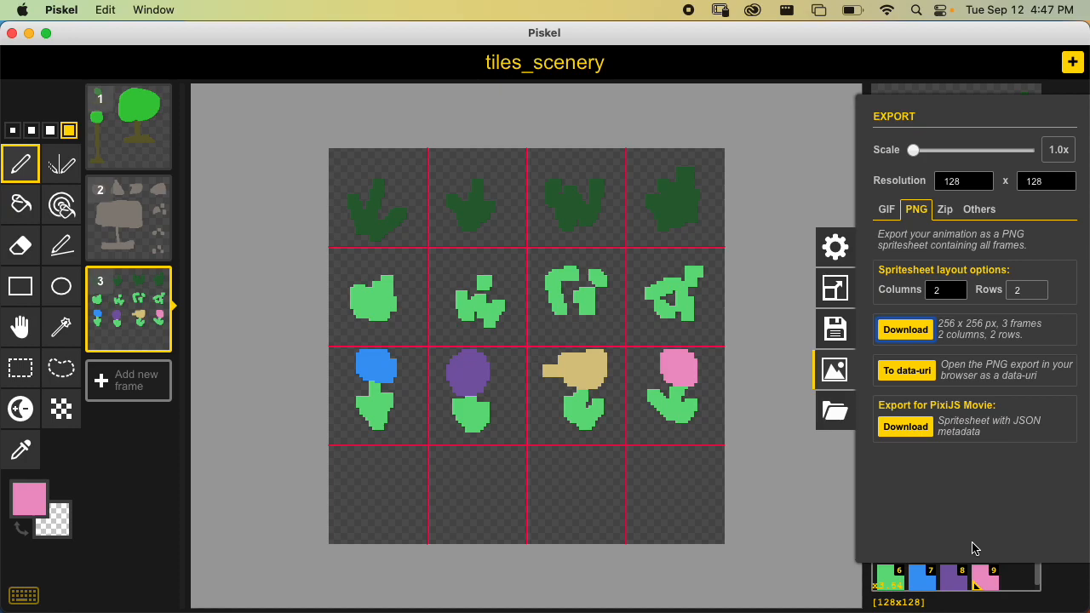
click(835, 369)
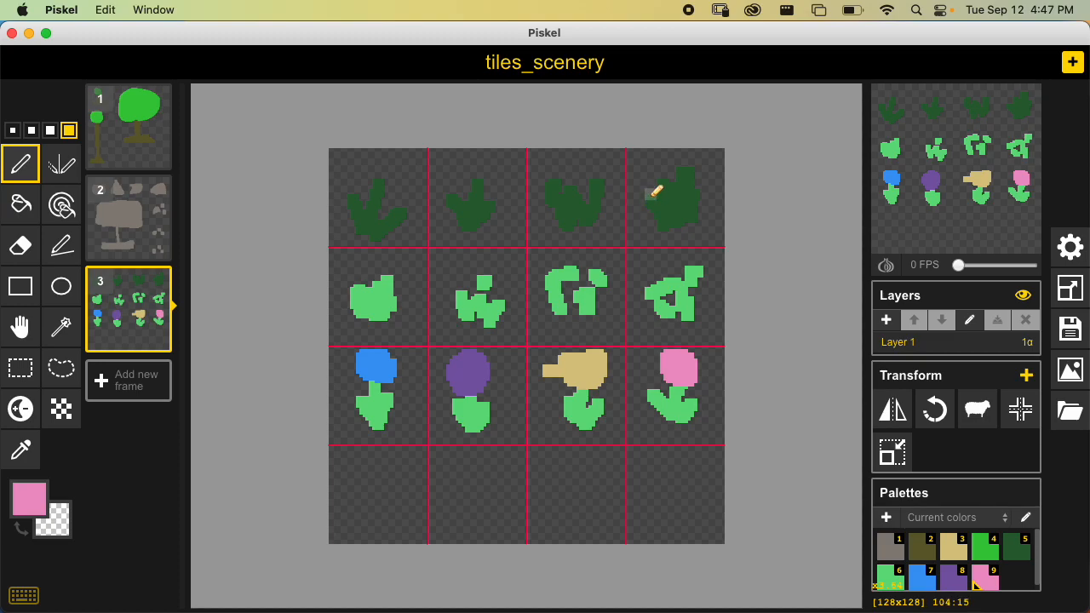
Switch to Finder and preview tiles_basic.png and tiles_scenery.png in the Sprites folder.
key(super+Tab)
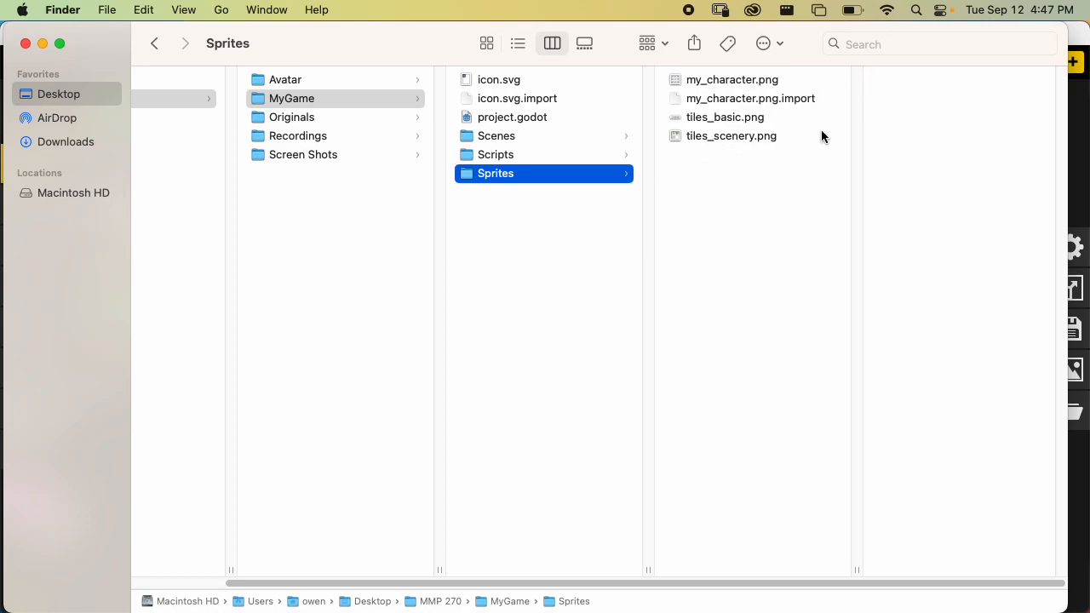
click(723, 119)
key(space)
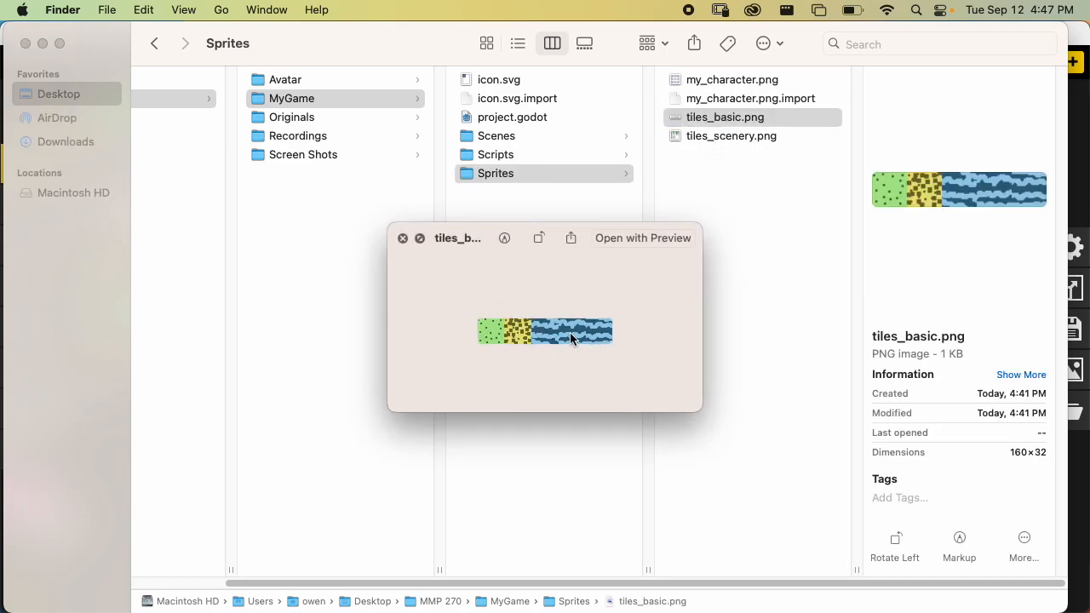
key(space)
click(717, 140)
key(space)
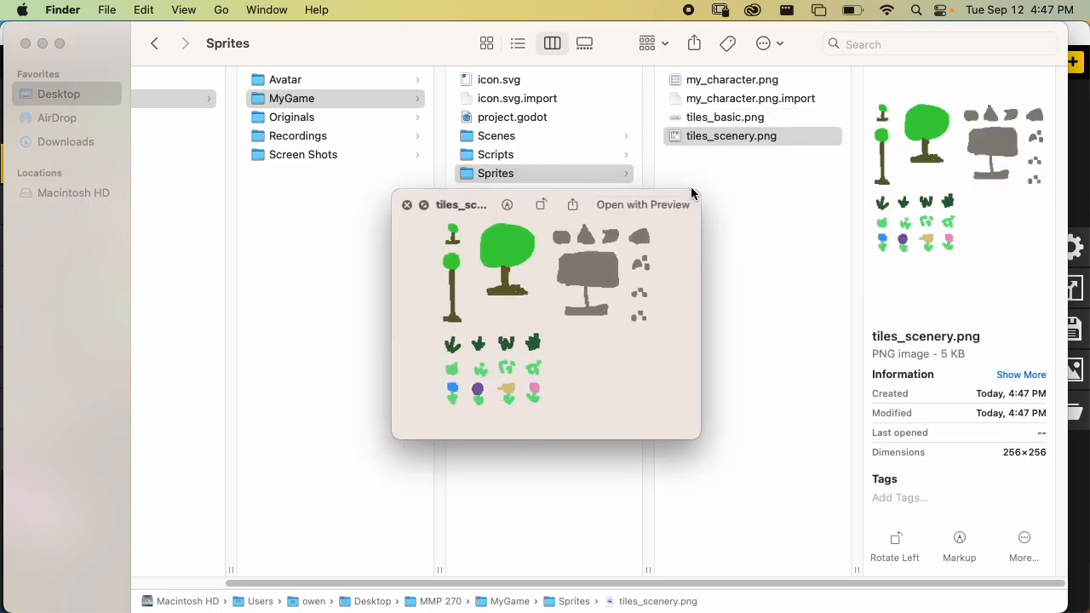
key(space)
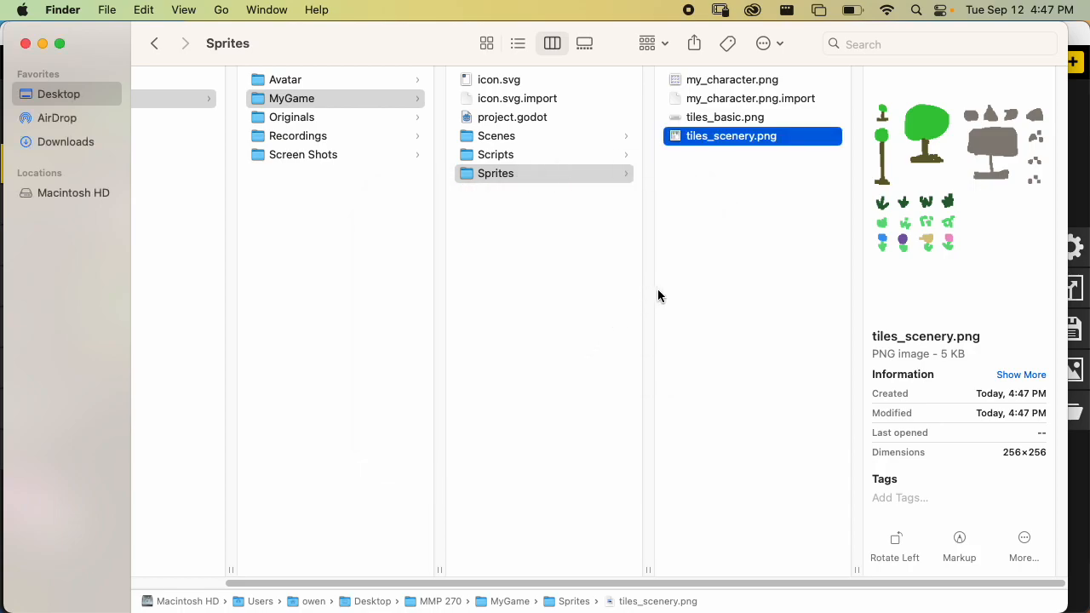
Switch to Godot, where the Level1 scene of the game project is open.
key(super+Tab)
key(super+Tab)
key(super+Tab)
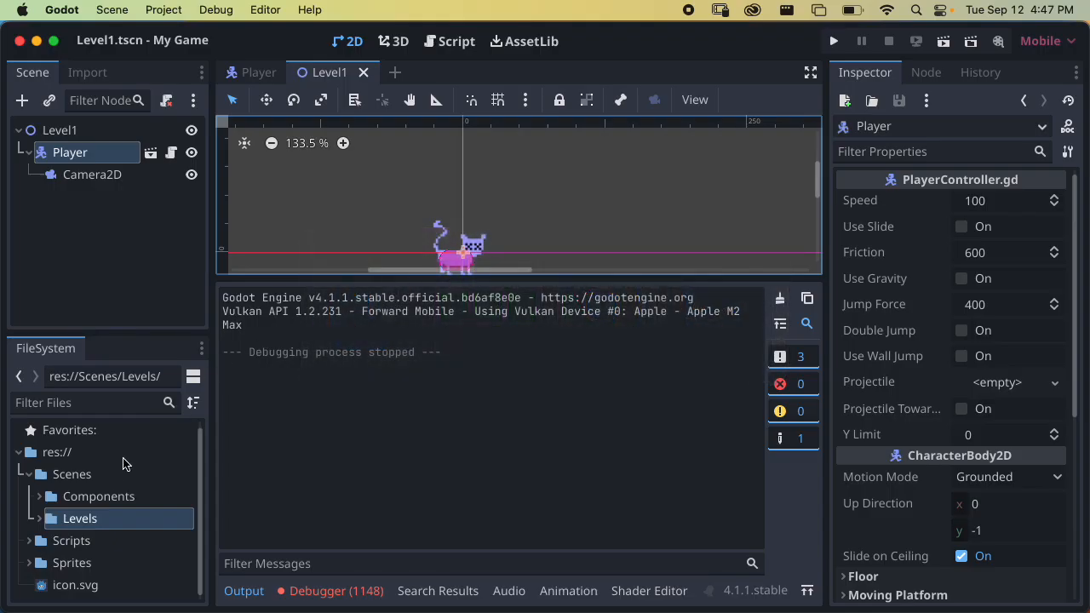
Collapse the Scenes folder, expand the Sprites folder in the project files, and enlarge the 2D viewport and the file list.
click(29, 475)
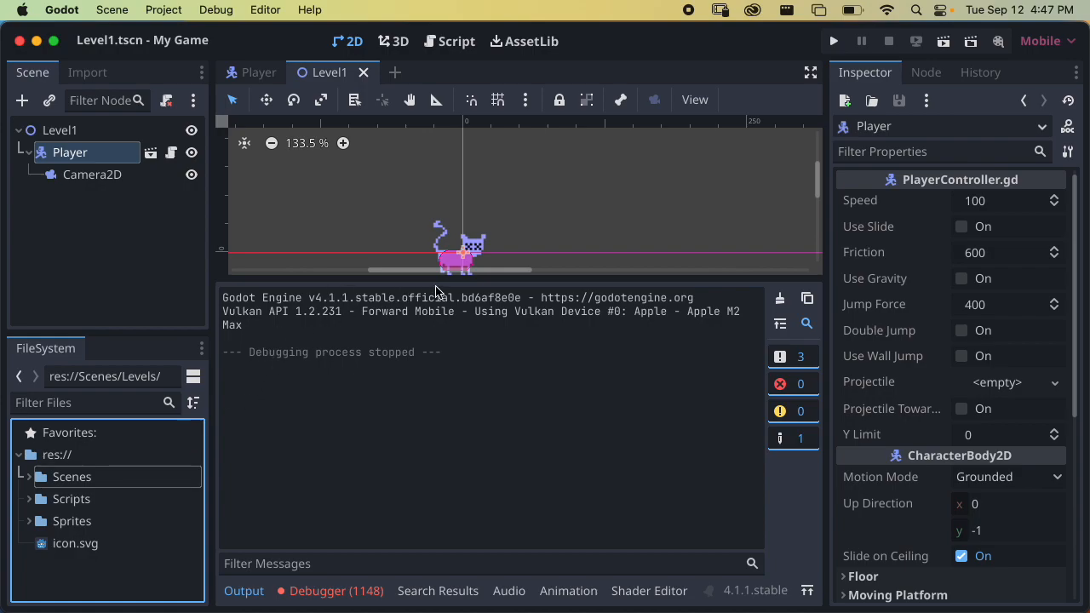
drag(445, 281, 477, 406)
click(34, 525)
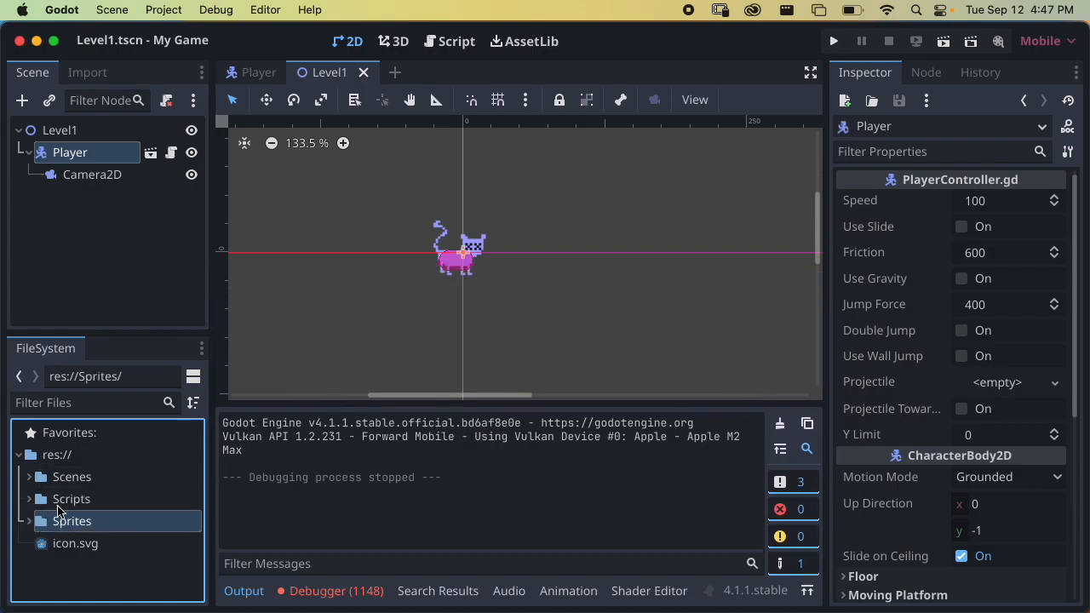
click(34, 523)
drag(145, 334, 162, 223)
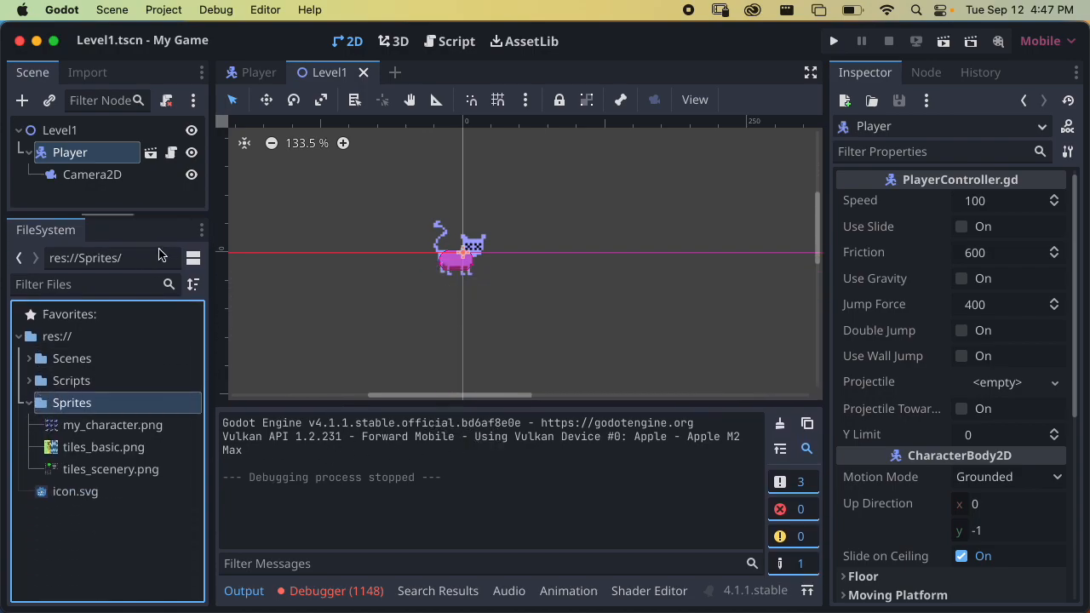
drag(209, 278, 279, 277)
Check that tiles_basic.png and tiles_scenery.png are in the project's Sprites folder.
click(107, 451)
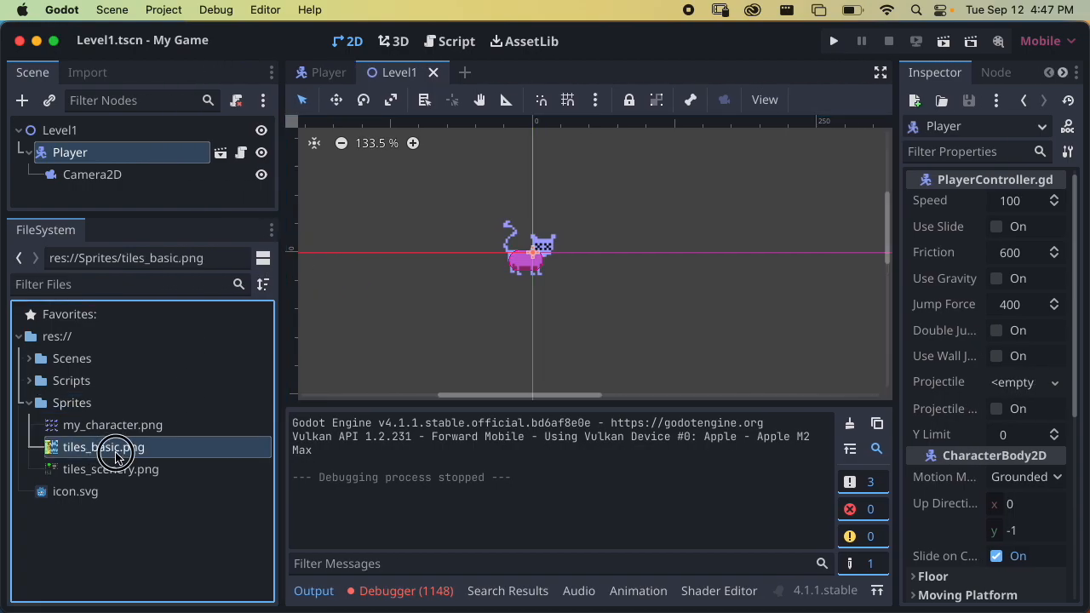
click(97, 473)
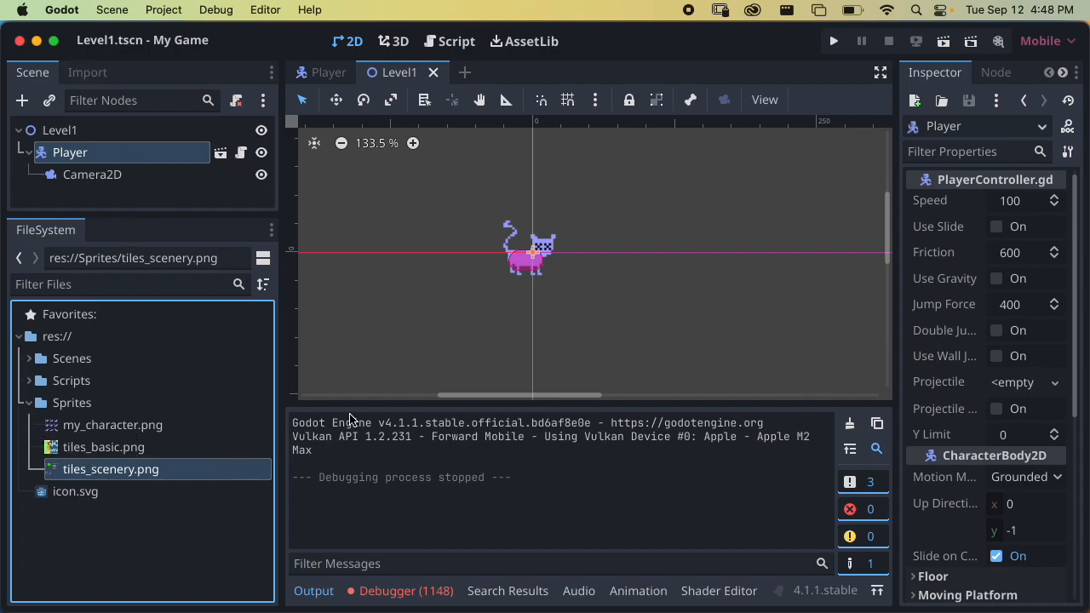
mouse_move(75, 443)
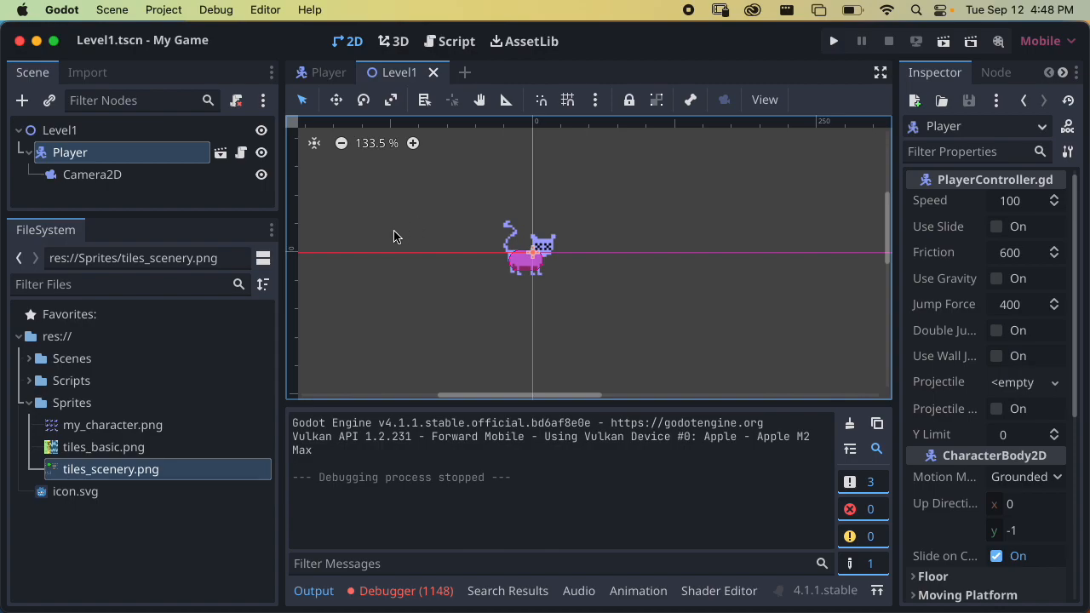
Switch to Chrome, search for itch.io in a new tab and open the itch.io site.
key(super+Tab)
key(super+Tab)
key(super+Tab)
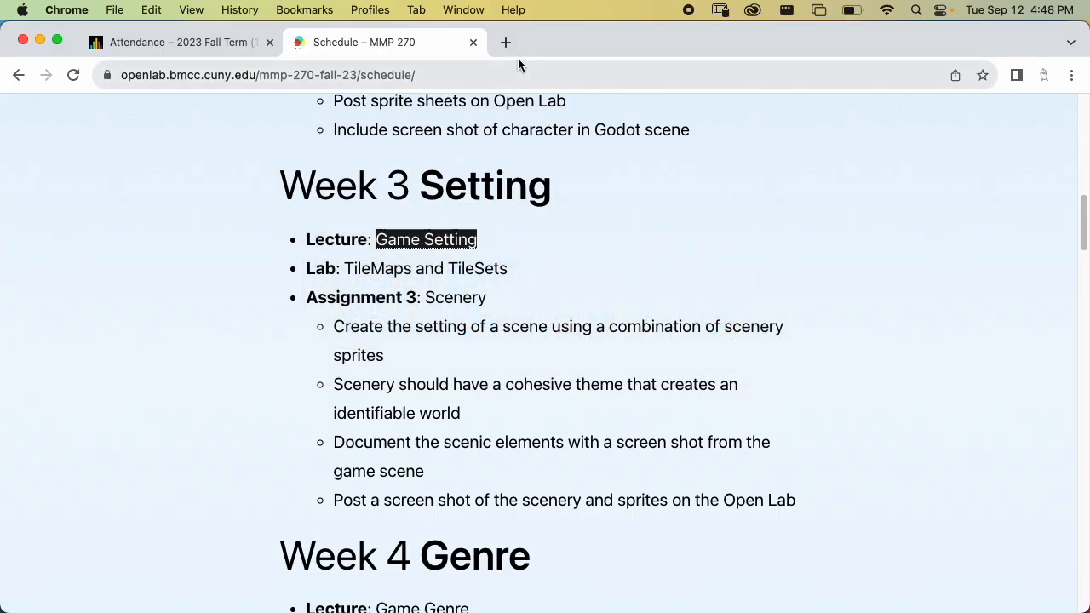
click(505, 43)
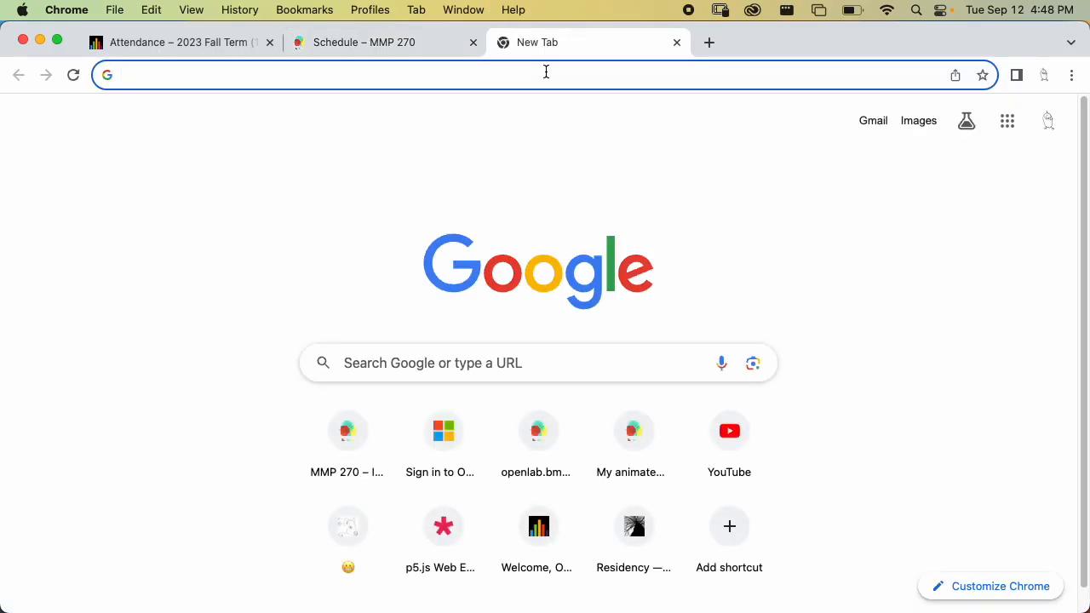
text(itch.io)
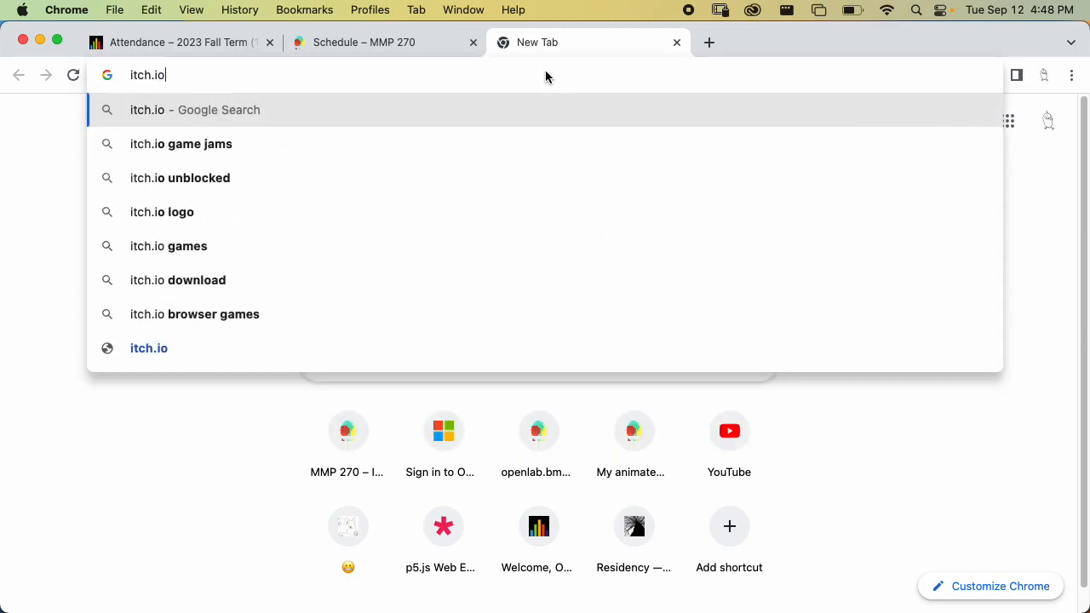
key(Return)
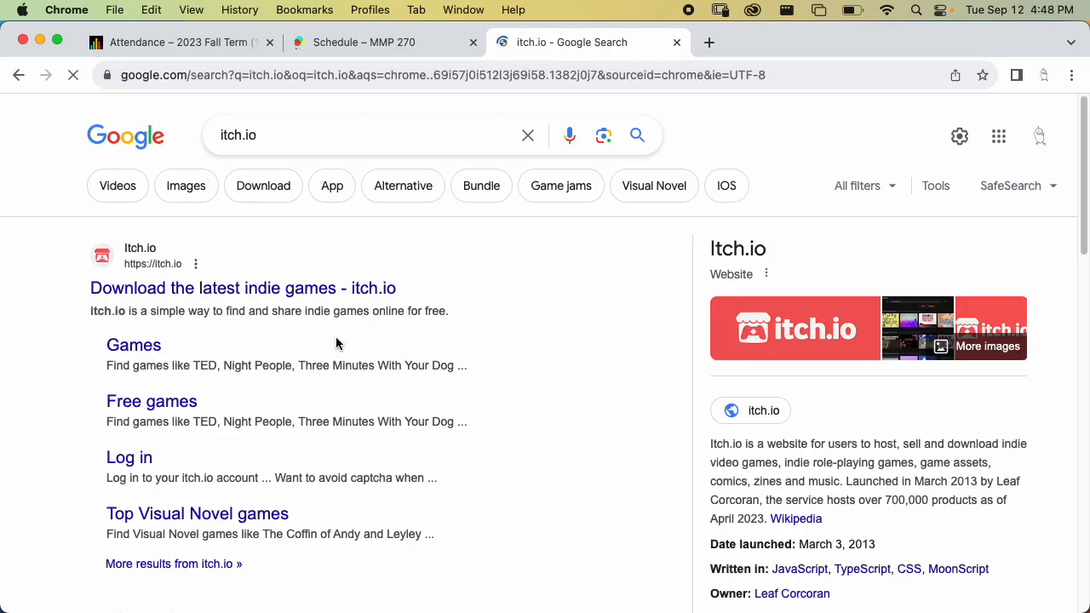
click(213, 286)
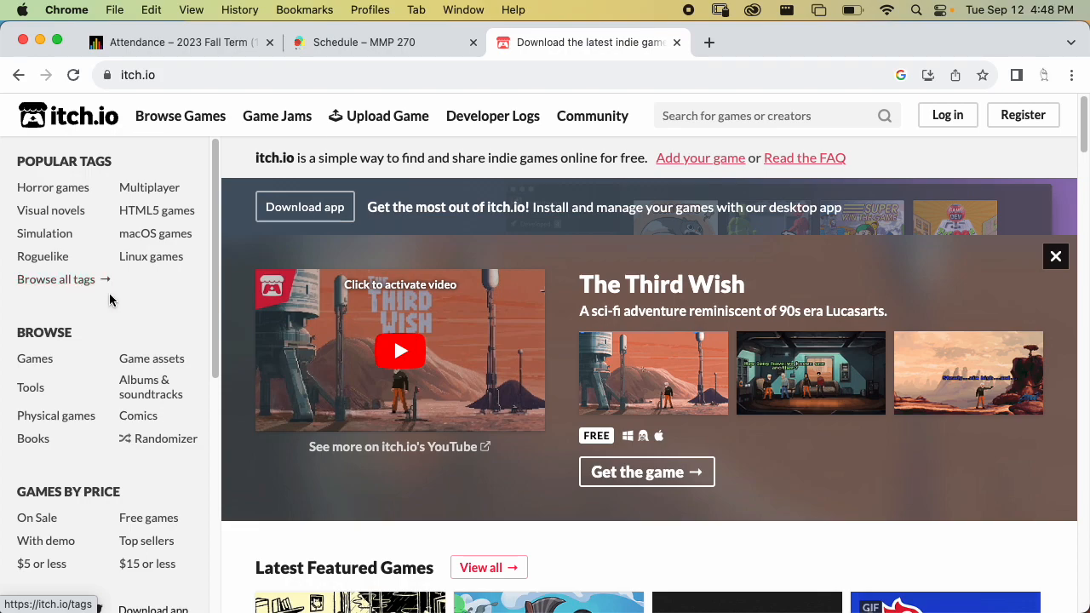
Browse the game assets on itch.io and filter them by the Tileset type.
click(139, 358)
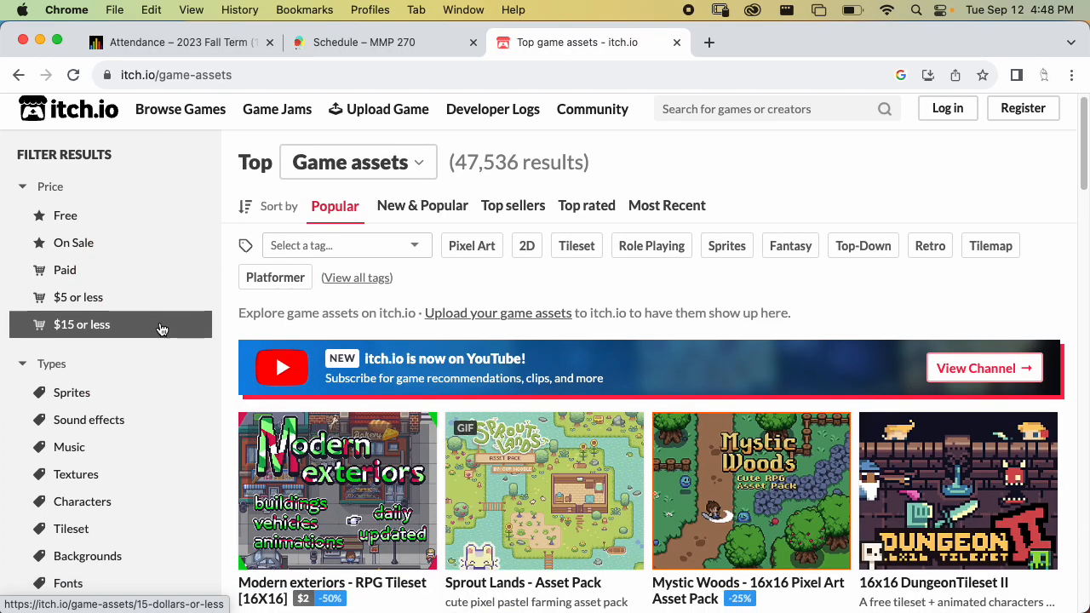
scroll(128, 358, down, 1)
scroll(131, 392, down, 3)
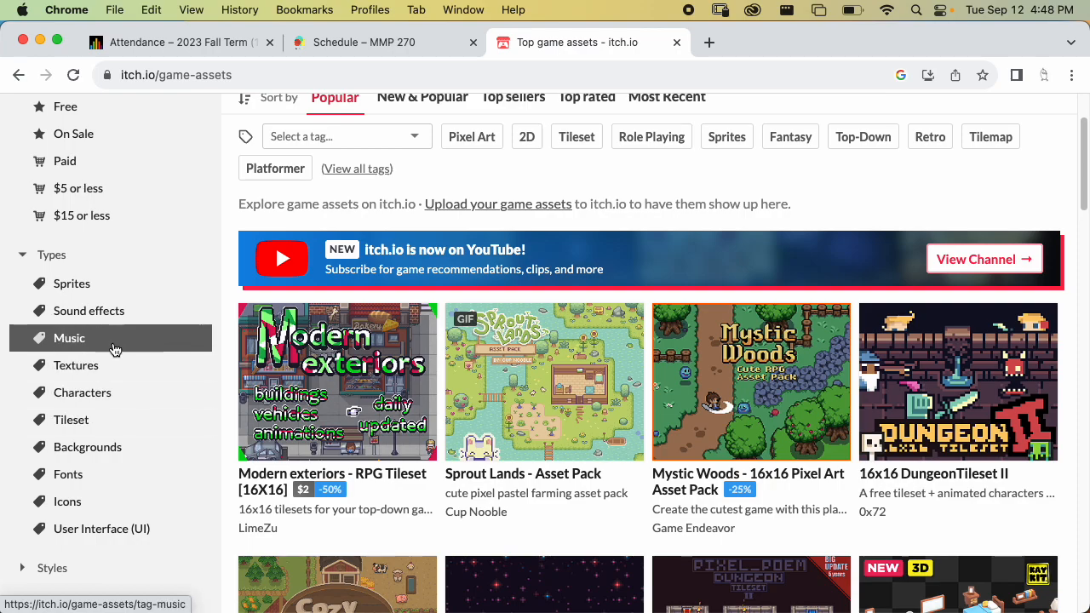
click(159, 419)
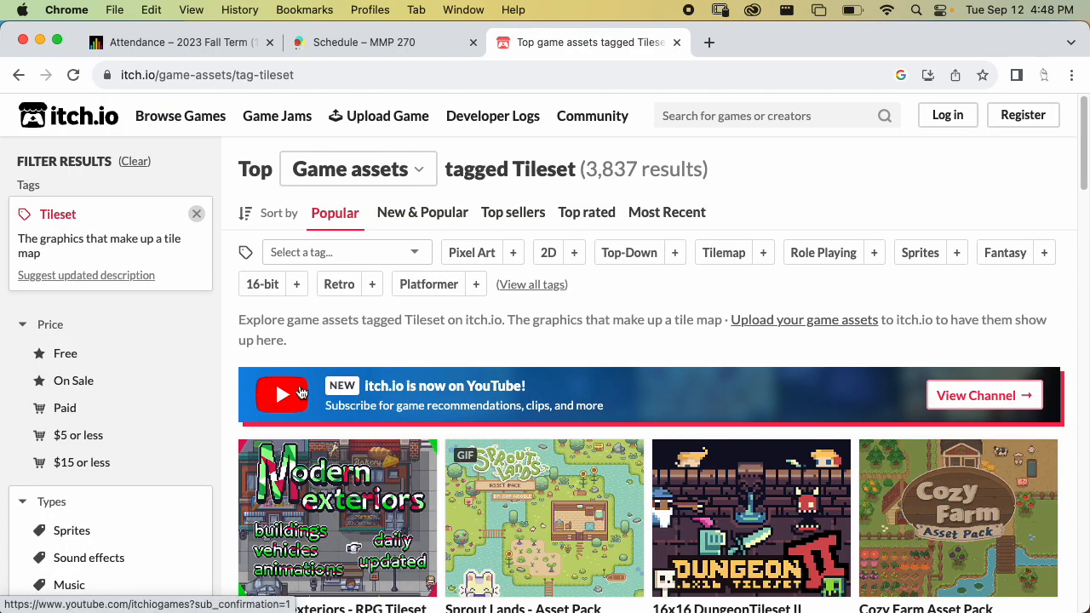
Look through the popular tileset packs and open the Mossy Cavern asset pack.
scroll(454, 337, down, 2)
scroll(454, 337, down, 5)
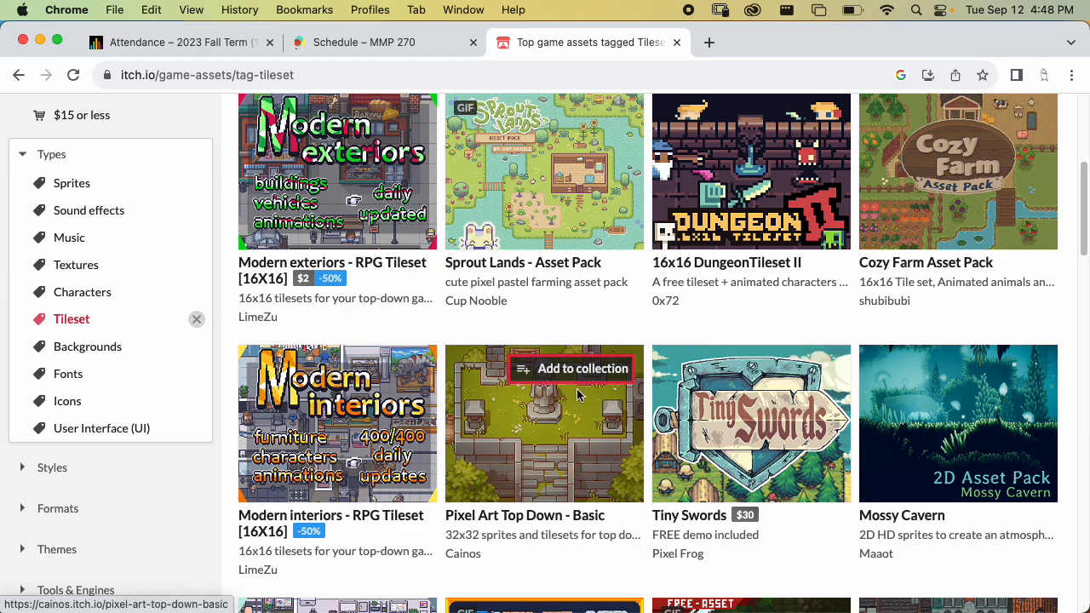
scroll(576, 388, up, 4)
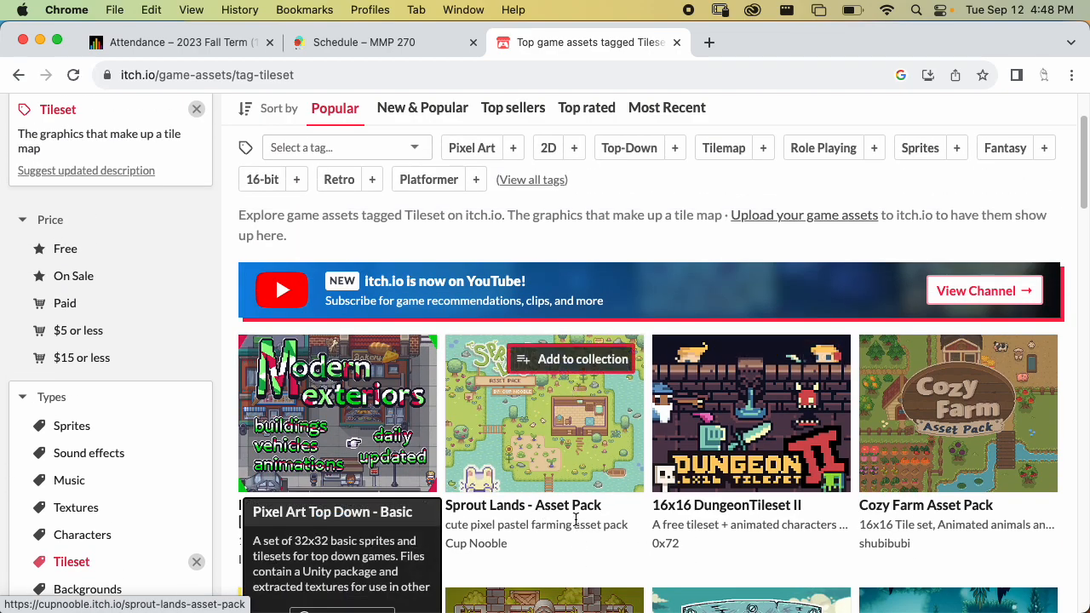
scroll(633, 477, down, 2)
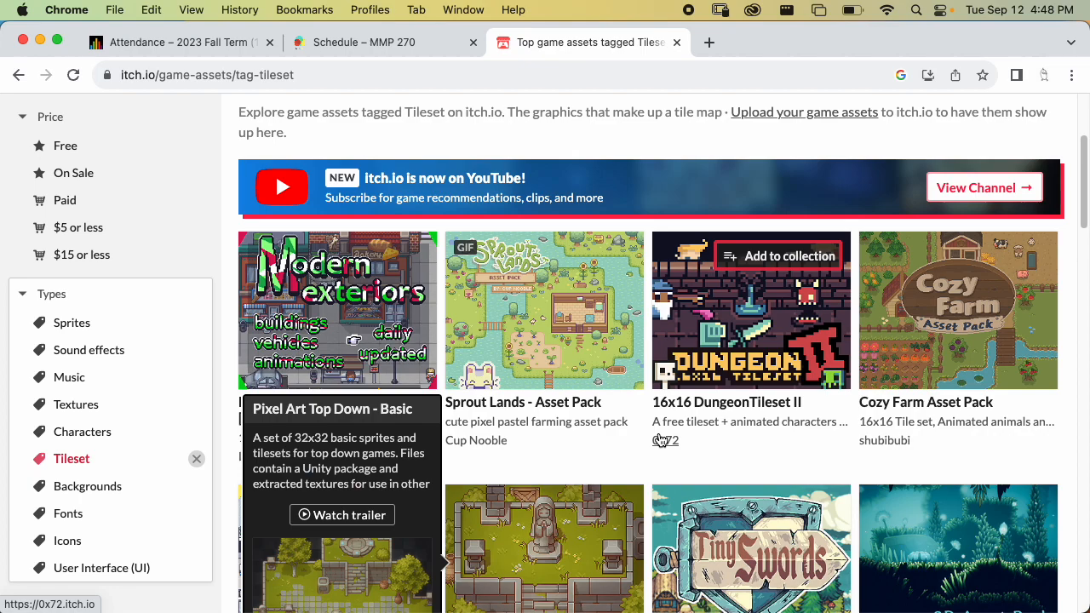
scroll(681, 455, down, 4)
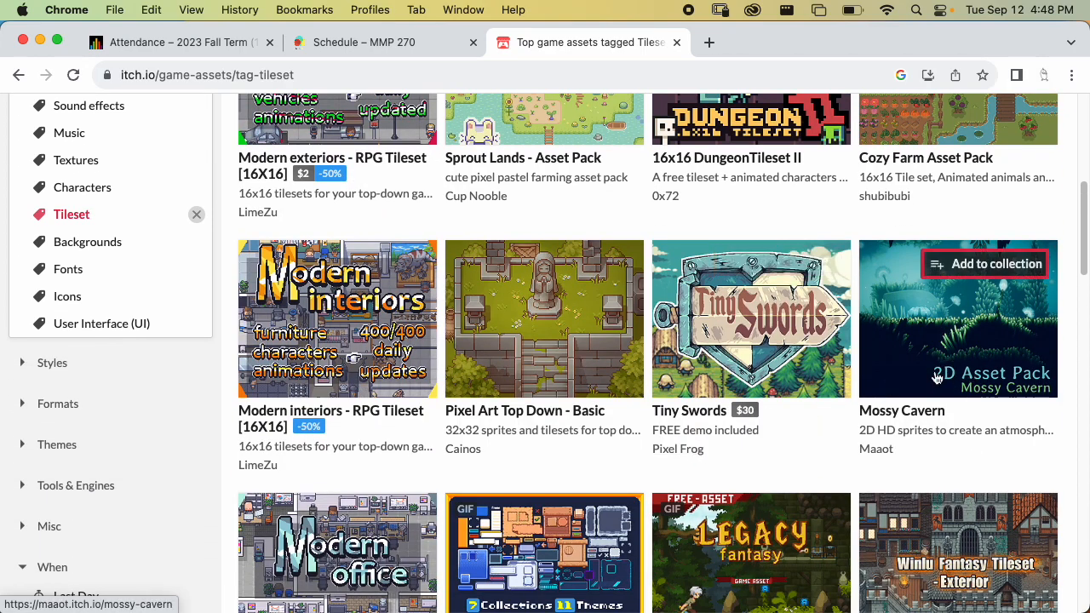
scroll(741, 297, down, 3)
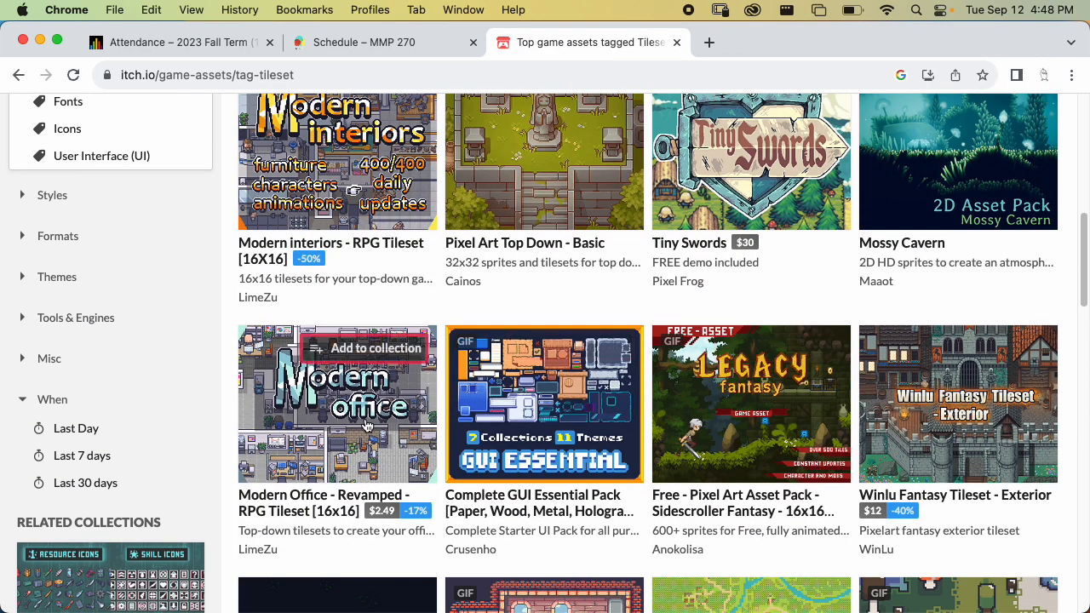
click(940, 183)
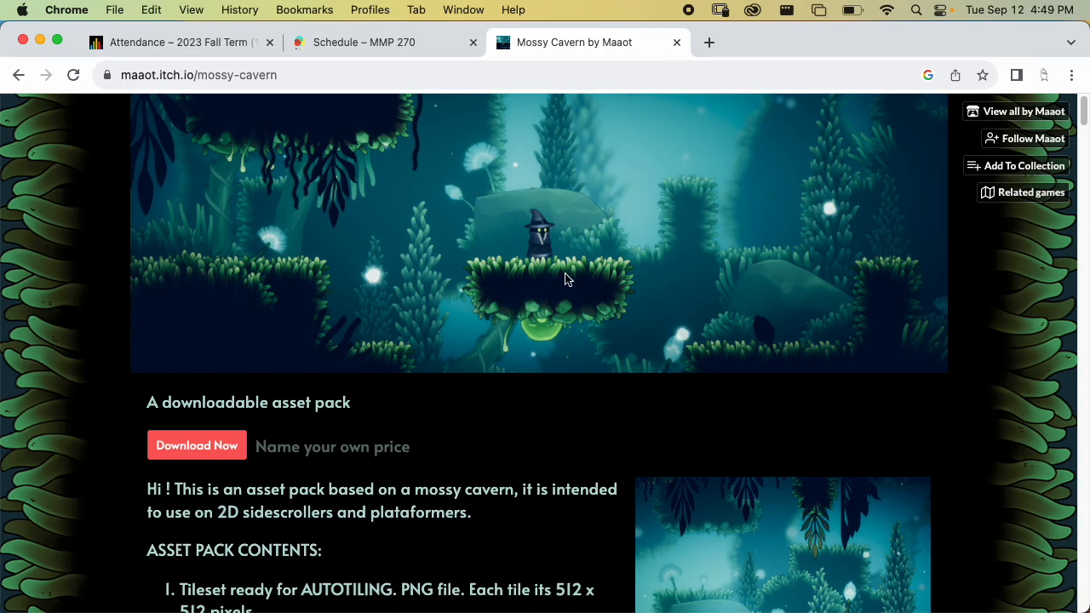
Review the Mossy Cavern pack's contents, screenshots and downloadable files.
scroll(628, 250, down, 5)
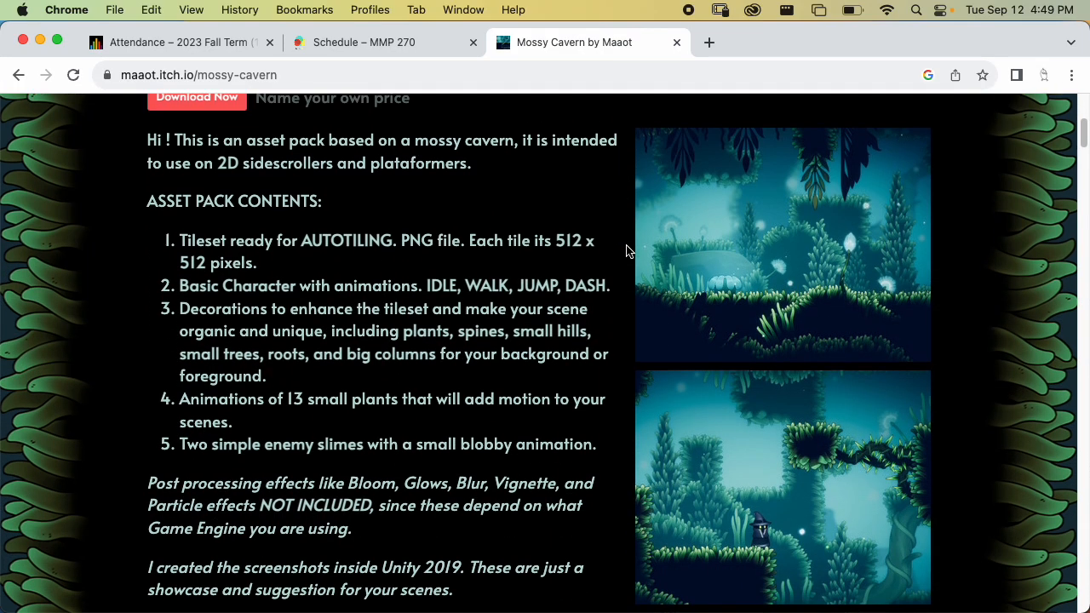
scroll(596, 255, up, 4)
scroll(562, 254, up, 1)
scroll(563, 252, down, 12)
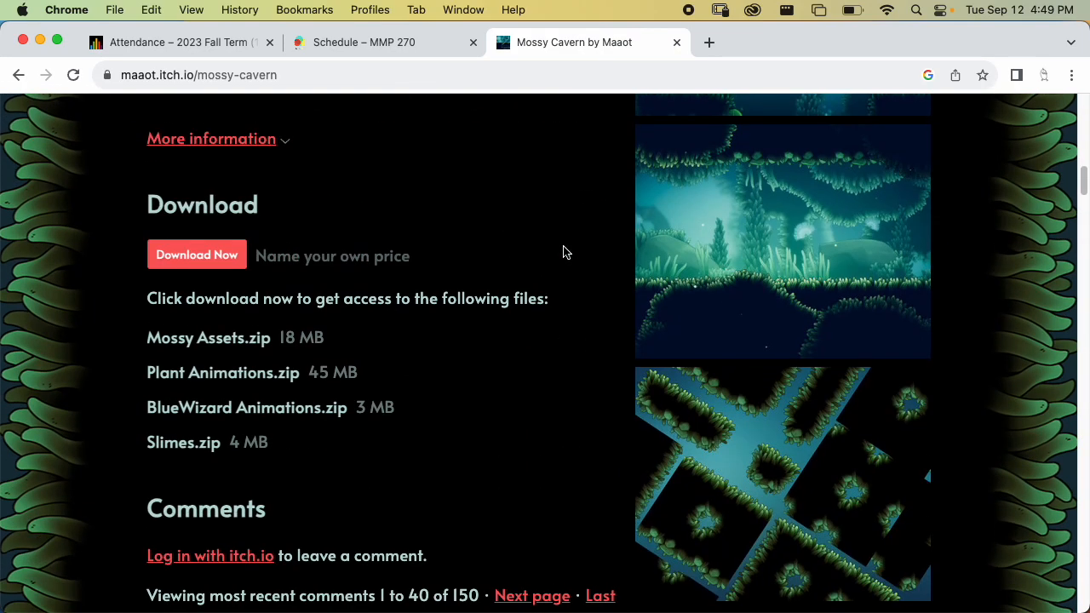
scroll(554, 246, up, 3)
Return to the tileset listing and limit the results to free asset packs.
click(18, 75)
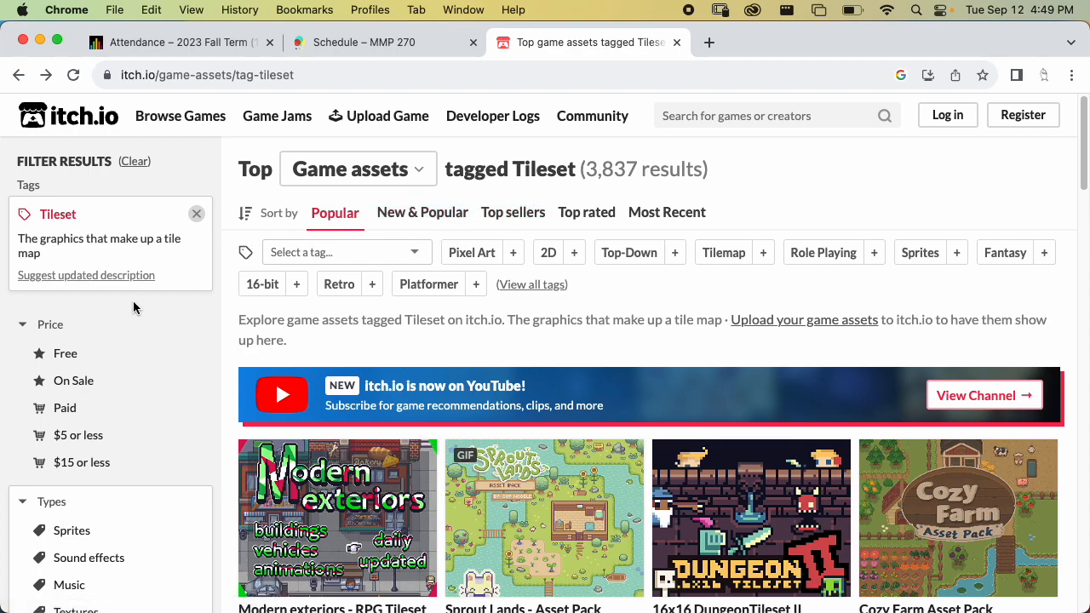
click(65, 353)
scroll(521, 234, down, 1)
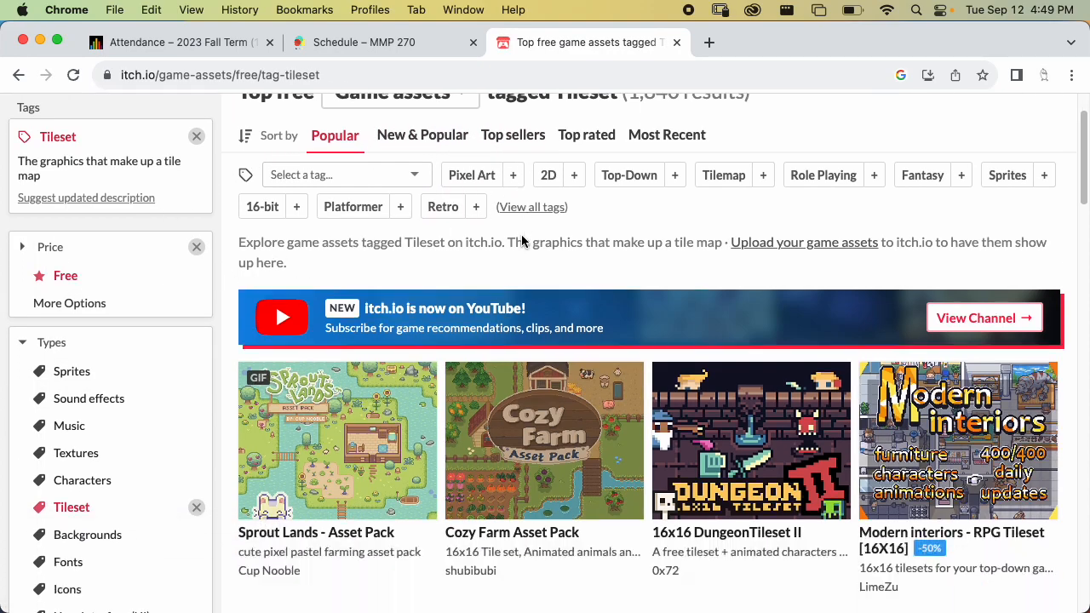
scroll(521, 234, down, 5)
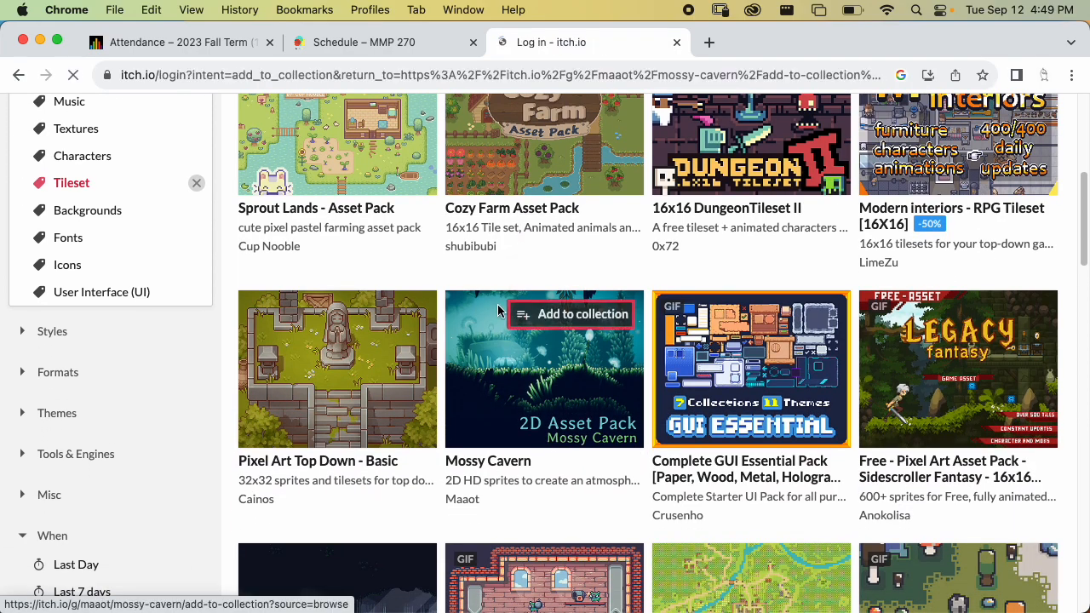
Open the Mossy Cavern pack from the free results and download Mossy Assets.zip without paying.
click(510, 313)
click(18, 75)
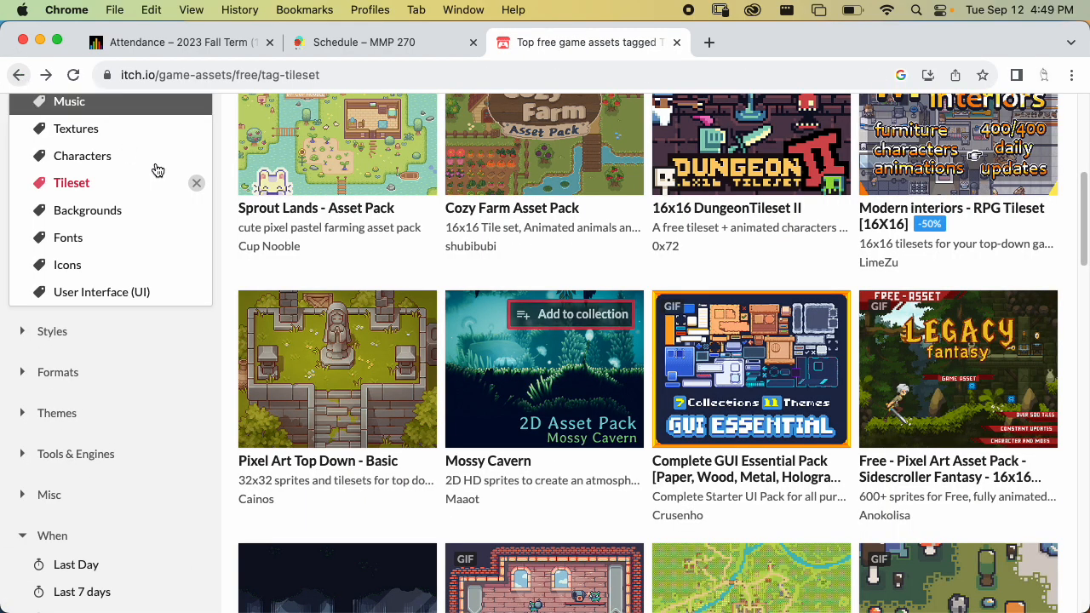
click(451, 357)
scroll(399, 211, down, 4)
click(195, 121)
click(440, 218)
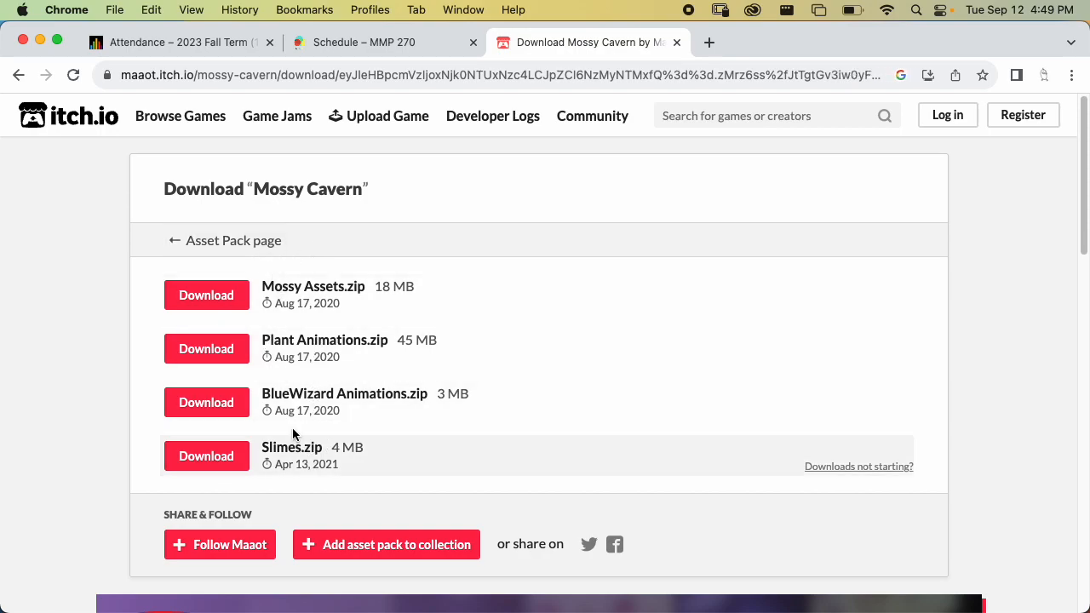
click(223, 305)
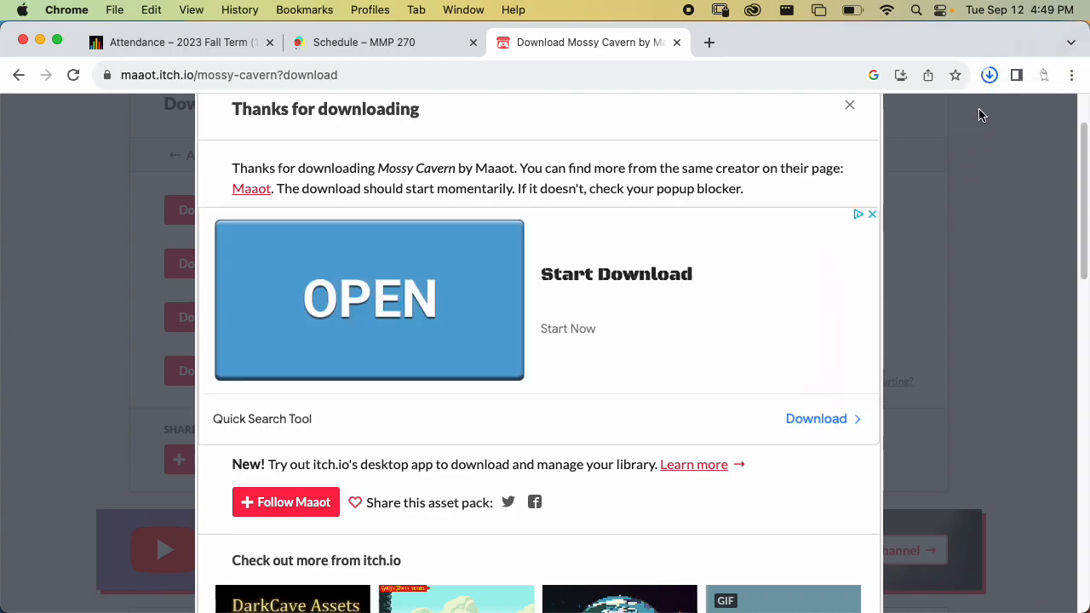
Switch to Finder, extract Mossy Assets.zip in Downloads and expand the Mossy Tileset folder.
click(1056, 90)
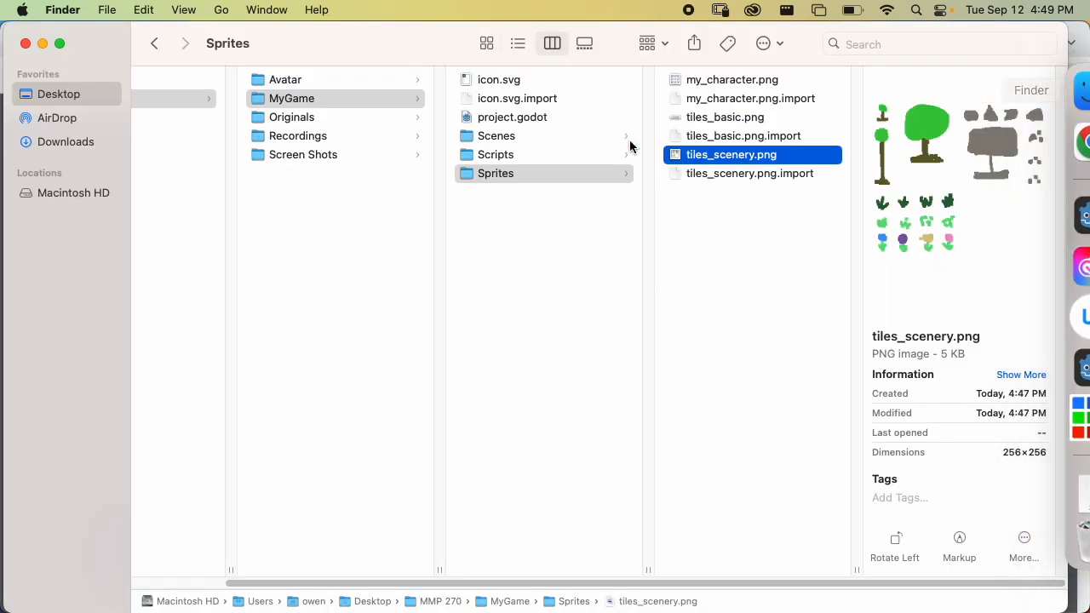
click(107, 137)
double_click(193, 103)
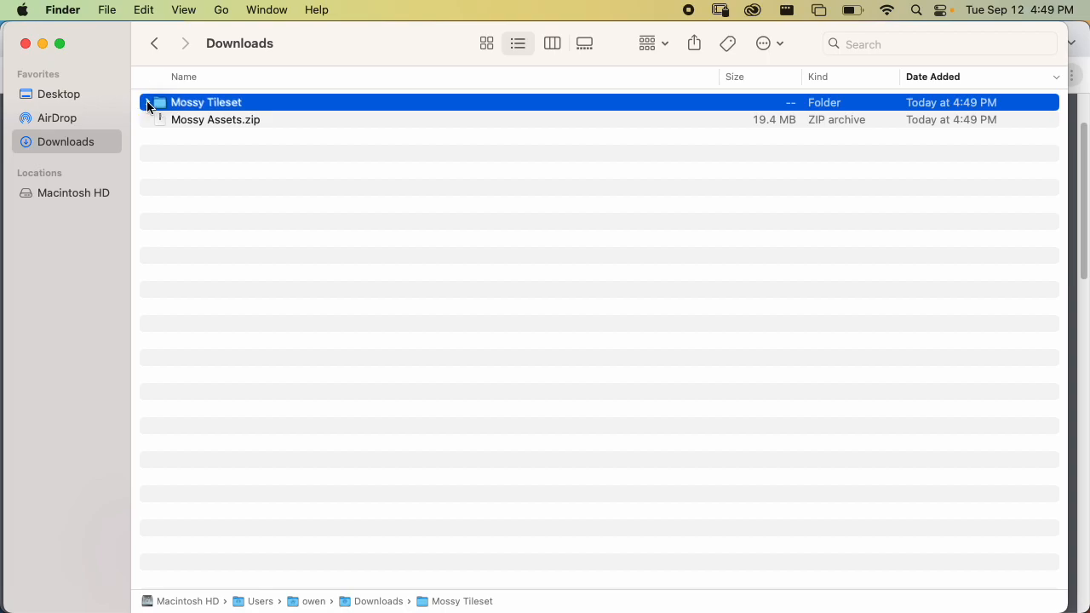
click(147, 102)
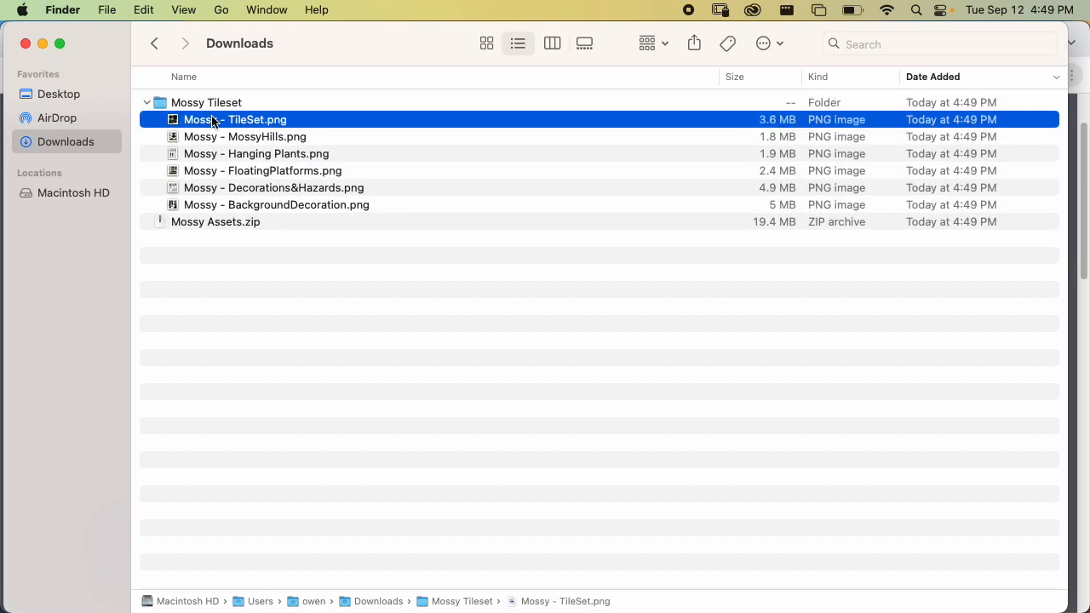
Preview the Mossy Tileset images one after another, from the tile set through to the background decoration.
key(space)
key(Down)
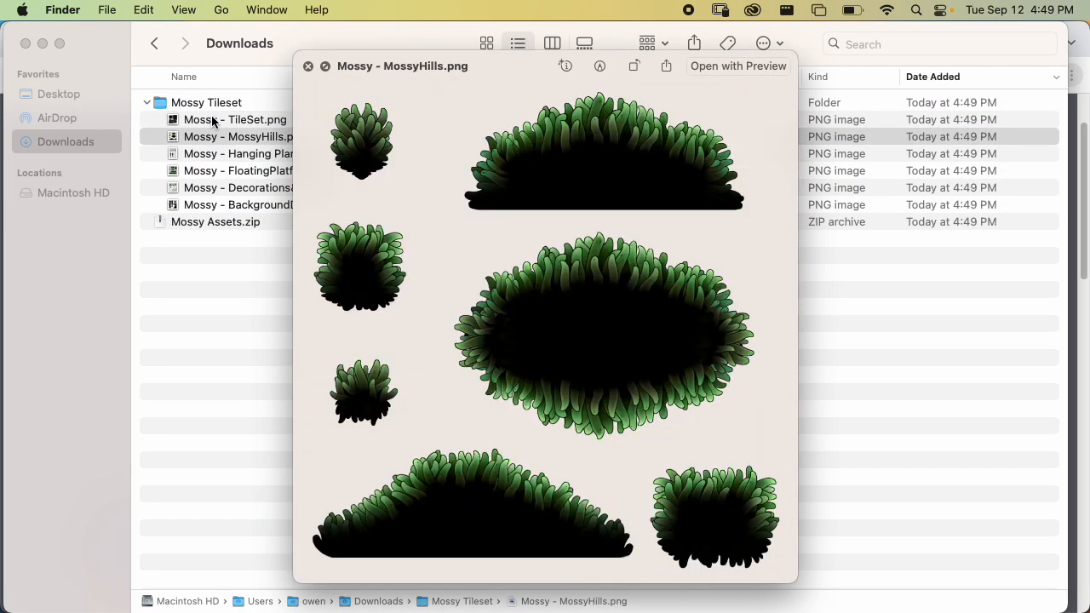
key(Down)
key(Down)
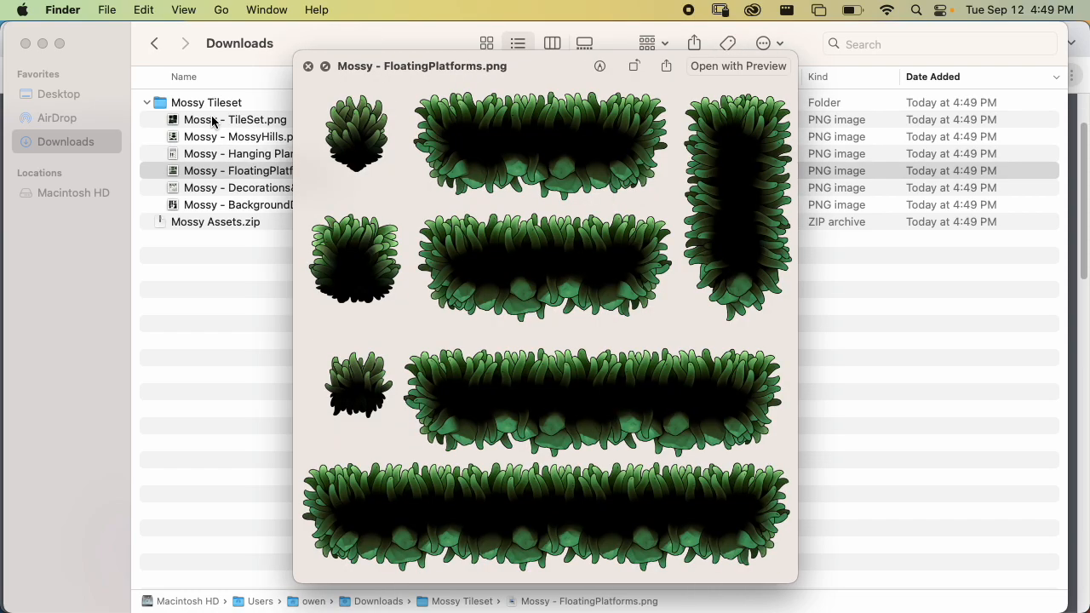
key(Down)
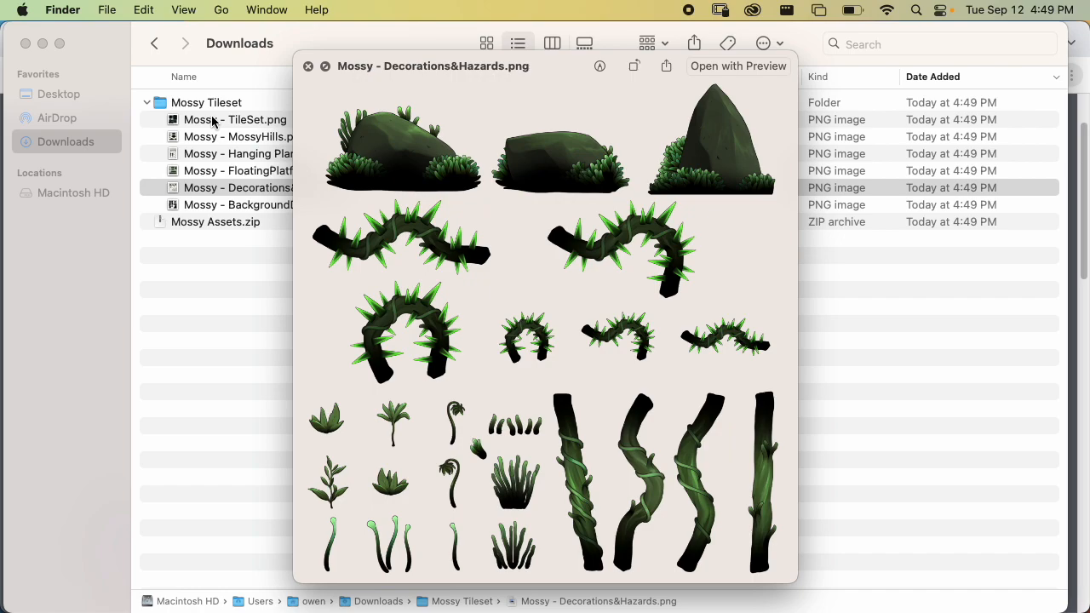
key(Down)
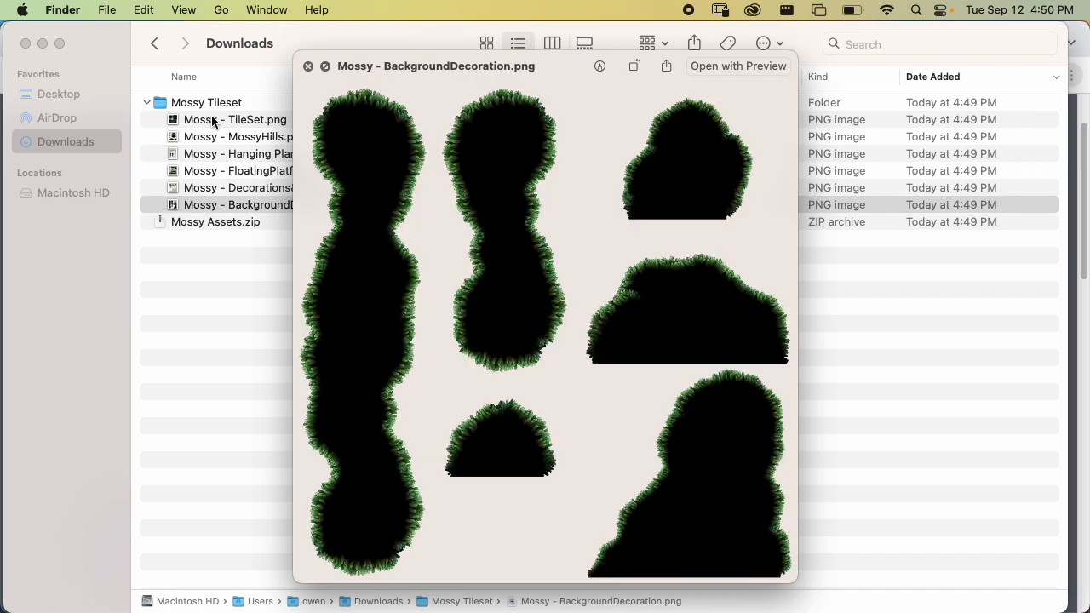
Review the Mossy Tileset previews back to the TileSet image and forward again to BackgroundDecoration, closing the preview at the end.
key(Up)
key(Up)
key(Up)
key(Up)
key(Up)
key(Down)
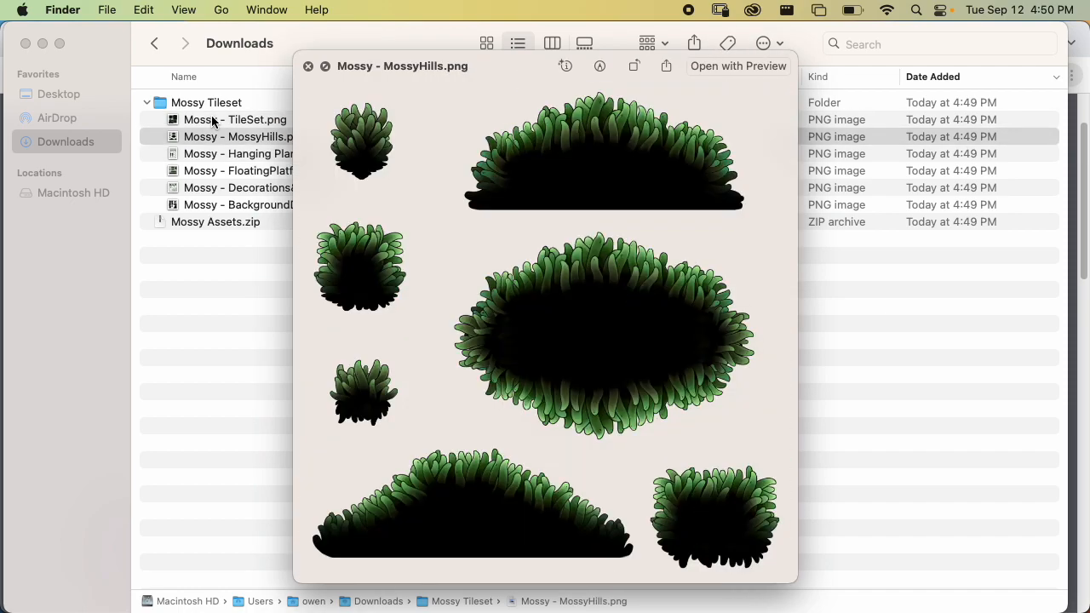
key(Down)
key(Down)
key(Down)
key(Down)
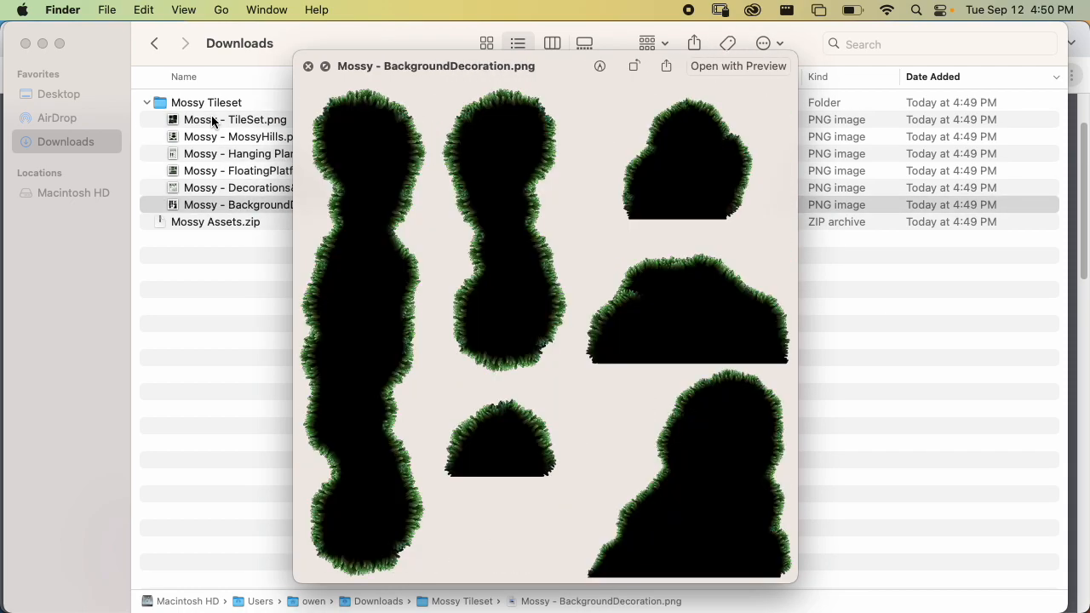
key(space)
Switch to Chrome, dismiss the download thank-you message and return to the Mossy Cavern asset pack page, closing the ad.
key(super+Tab)
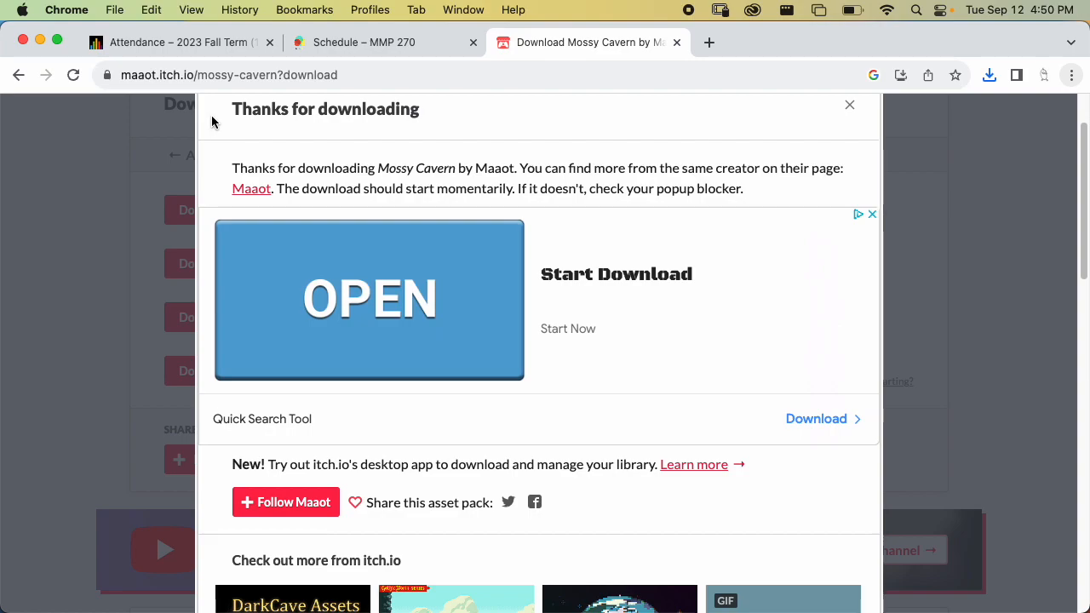
click(841, 104)
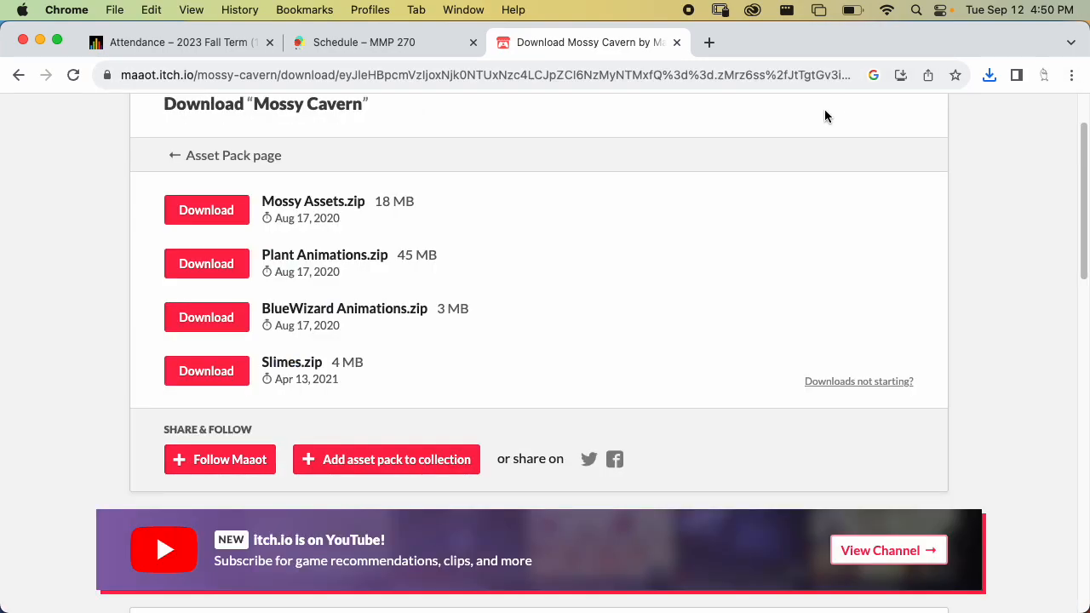
scroll(837, 162, up, 2)
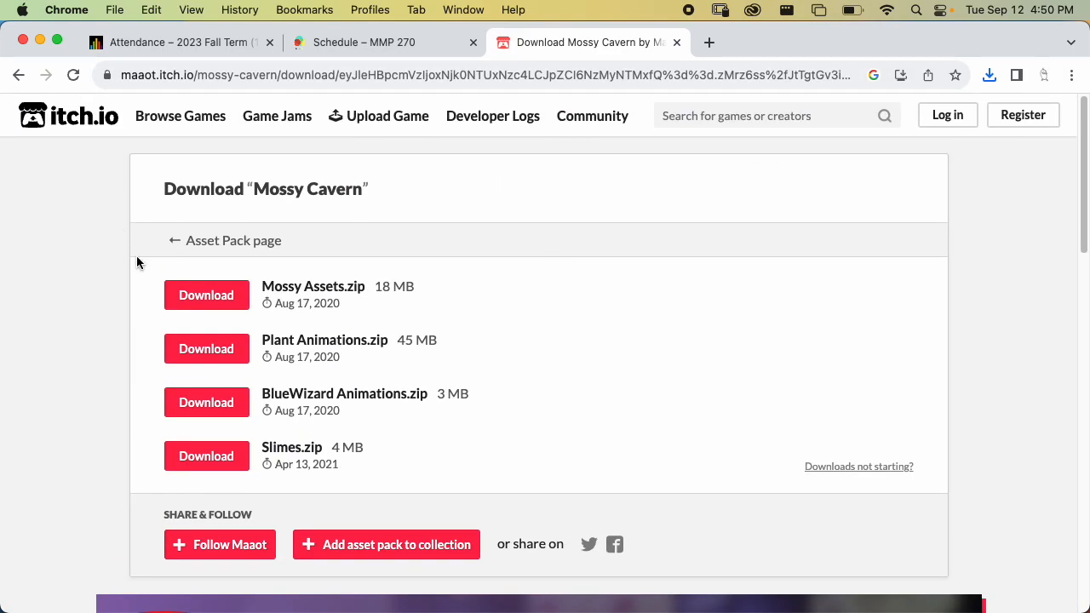
click(175, 248)
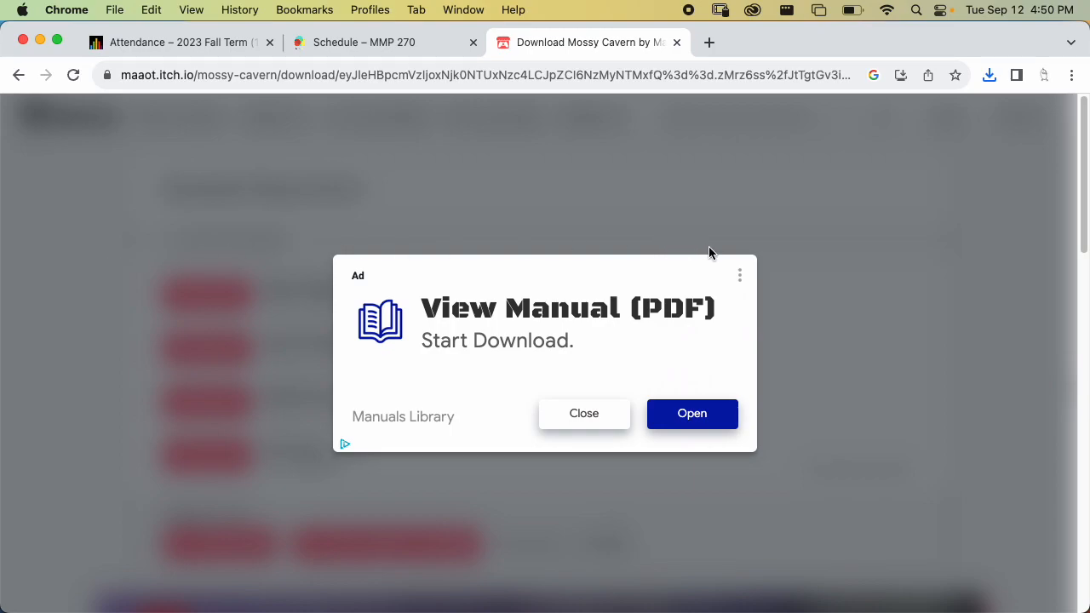
click(577, 421)
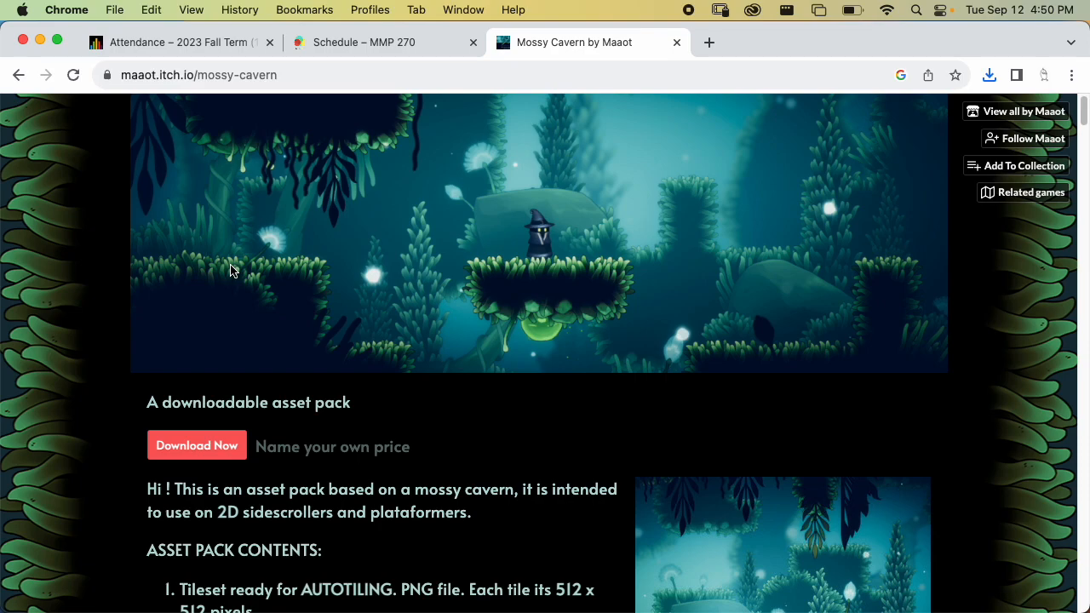
Switch to Piskel with the tiles_scenery sprite.
key(super+Tab)
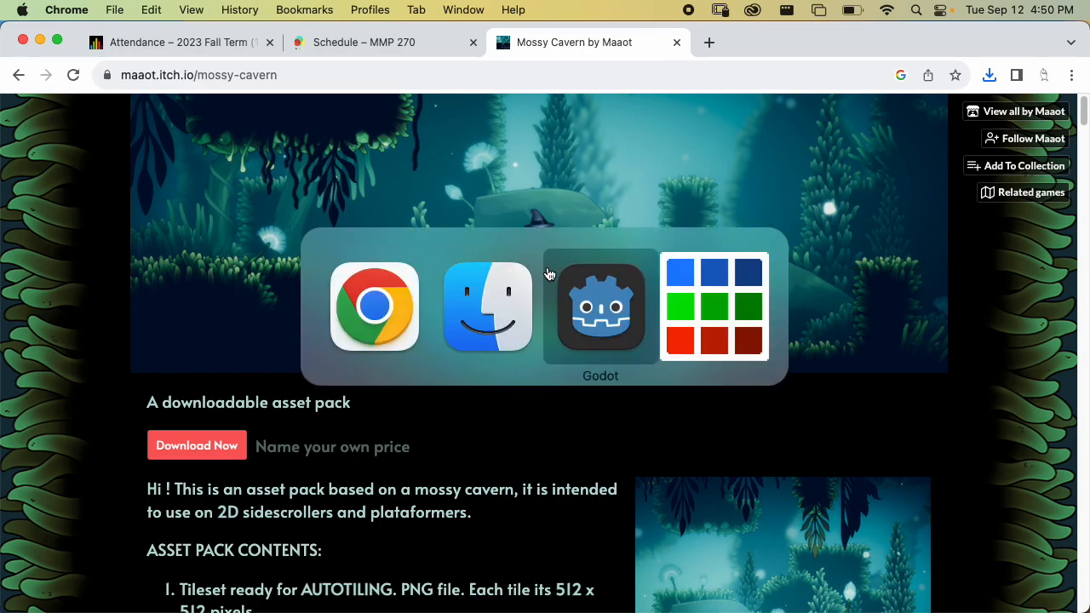
click(720, 320)
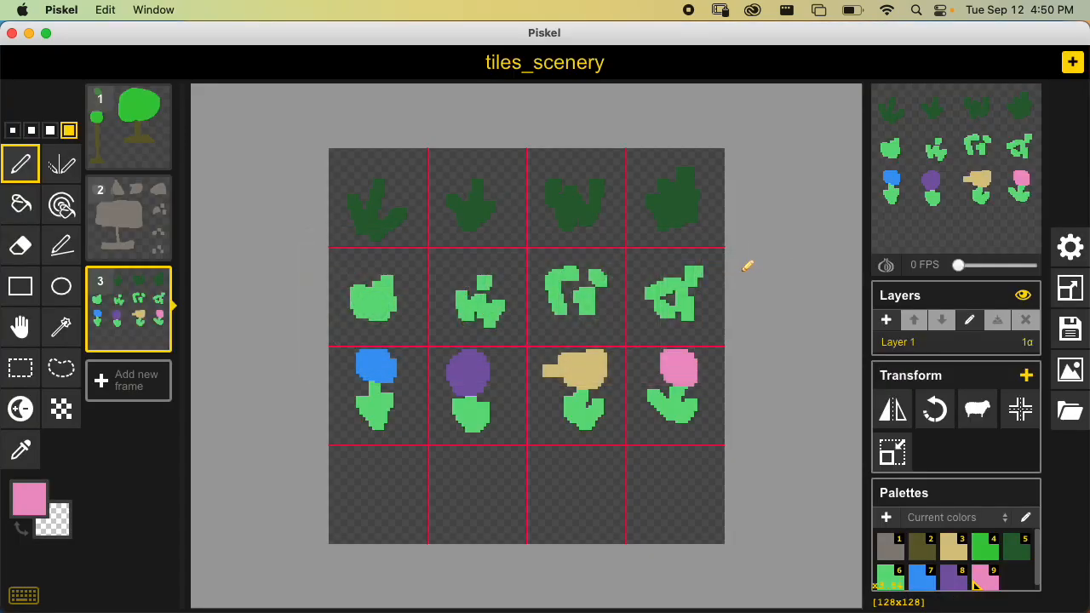